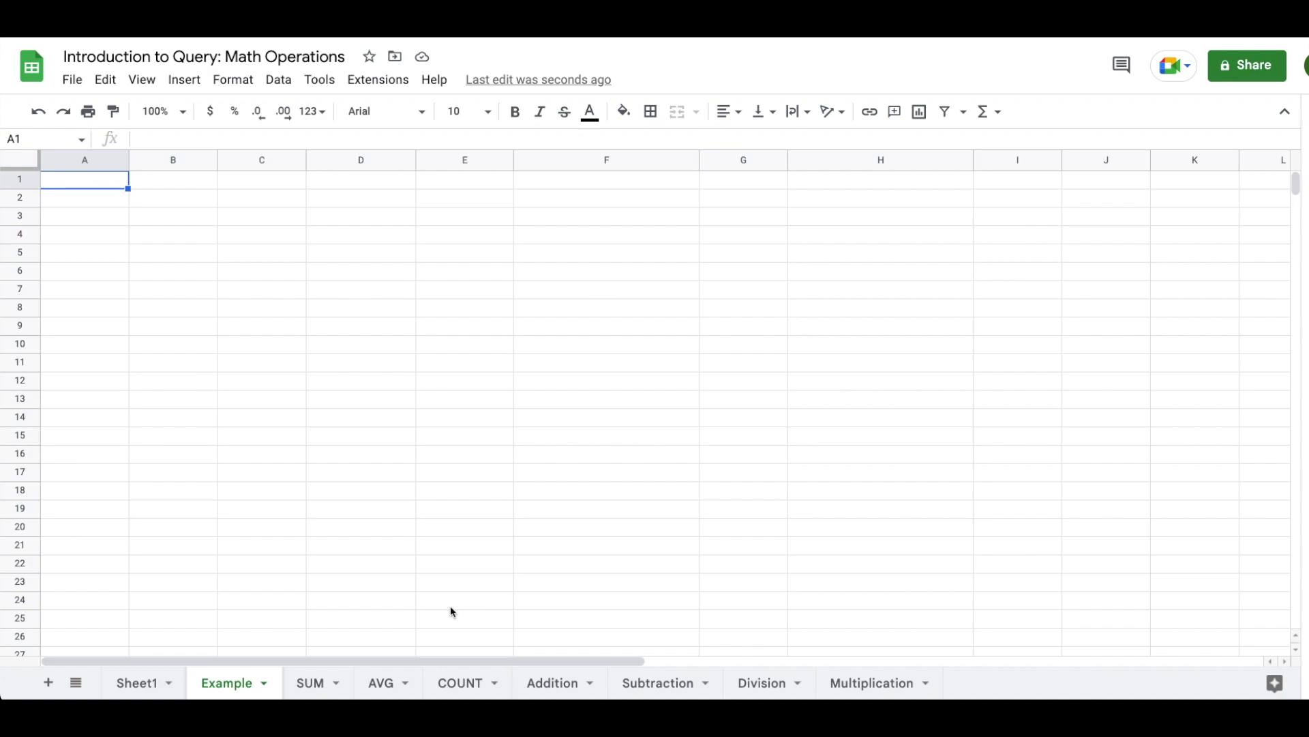
Step: View Sheet1's Country, Name, Month and Value data from the top row, then go to the Example sheet
{"action": "left_click", "coordinate": [137, 684]}
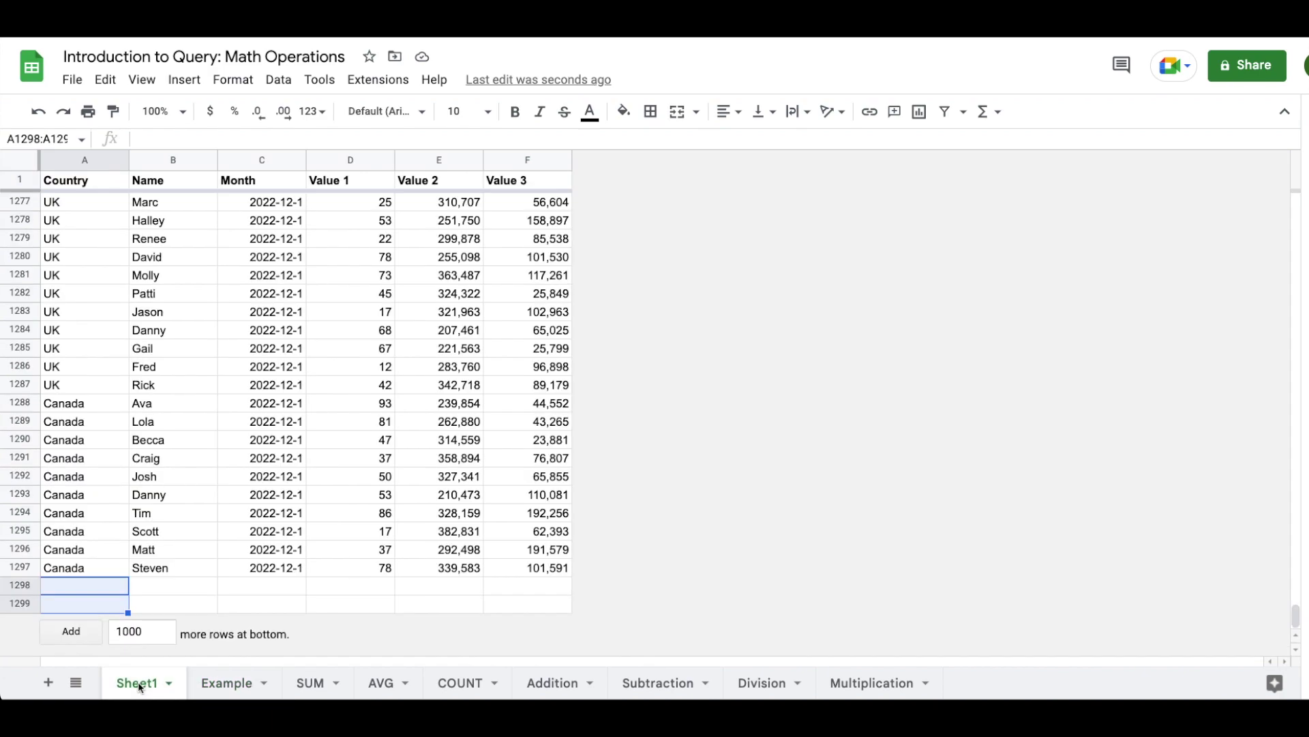
{"action": "key", "text": "Up"}
{"action": "key", "text": "ctrl+Up"}
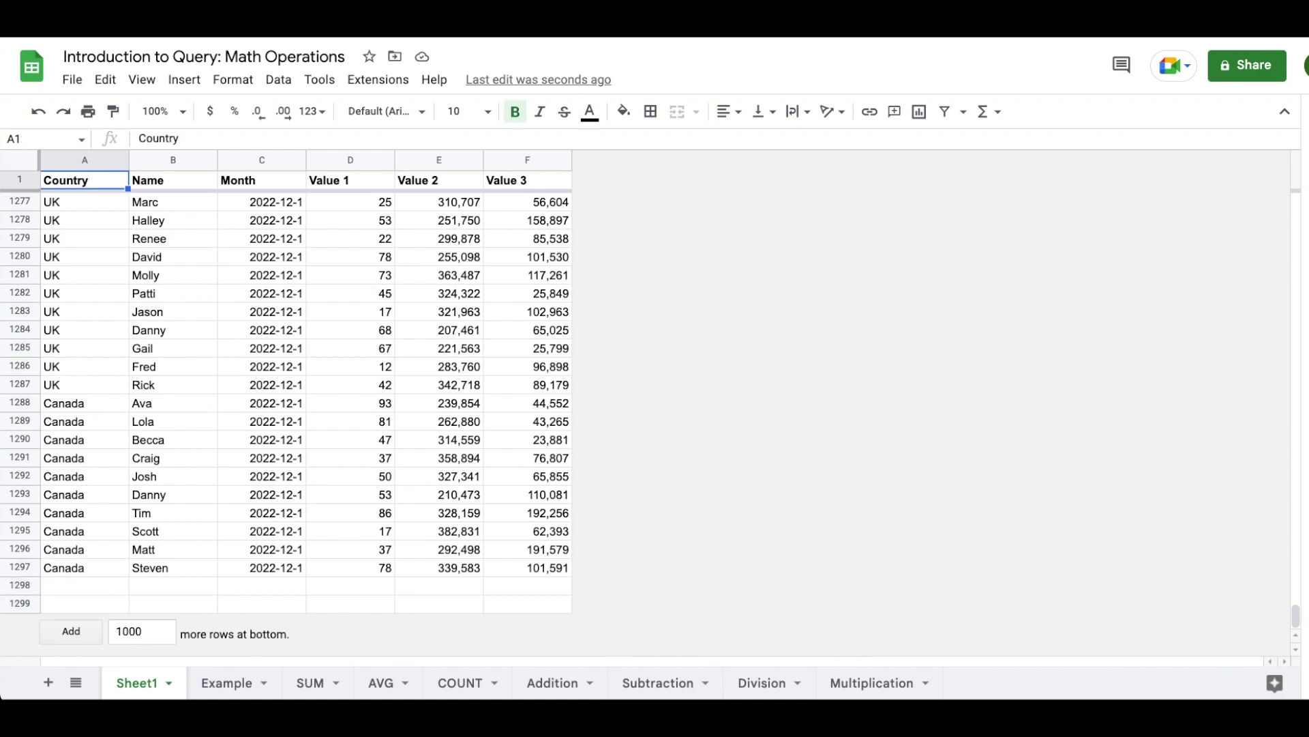
{"action": "key", "text": "Down"}
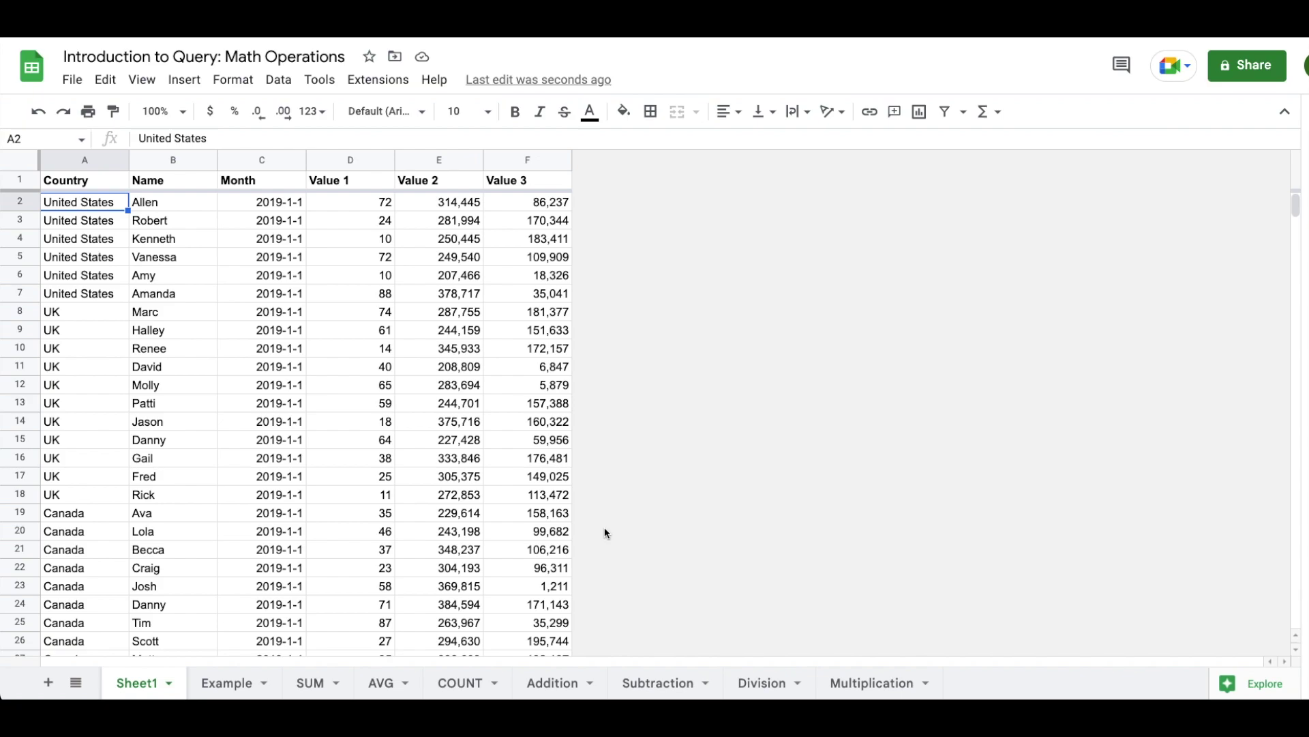
{"action": "left_click", "coordinate": [227, 682]}
Step: Begin =QUERY in Example!A1 using Sheet1!A:F as the data range
{"action": "type", "text": "=query"}
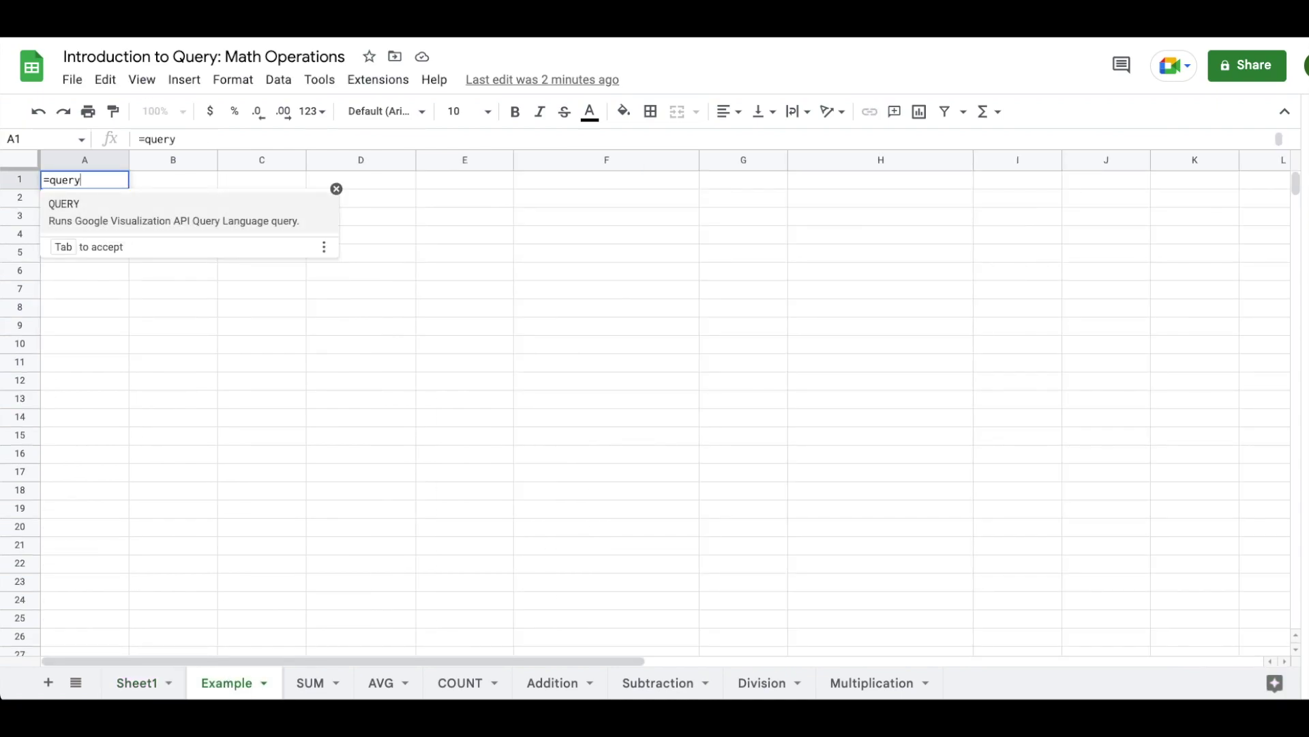
{"action": "key", "text": "Tab"}
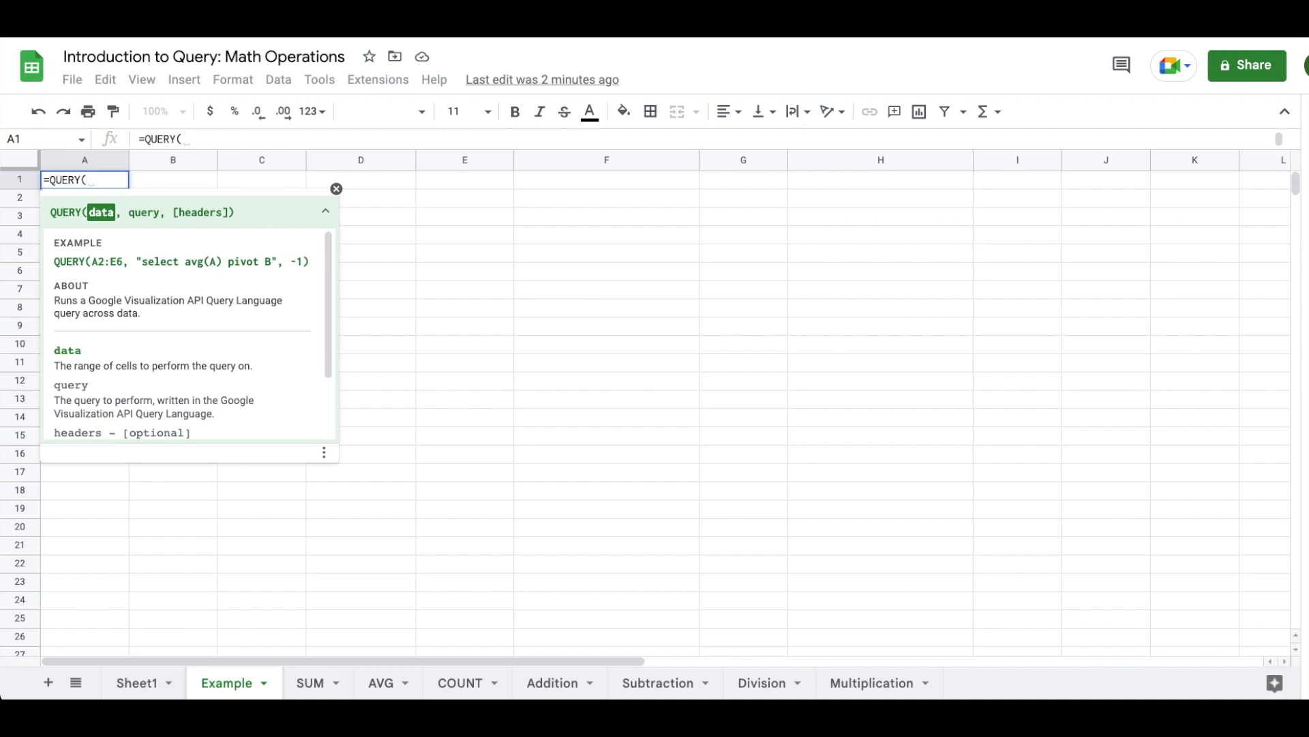
{"action": "left_click", "coordinate": [130, 683]}
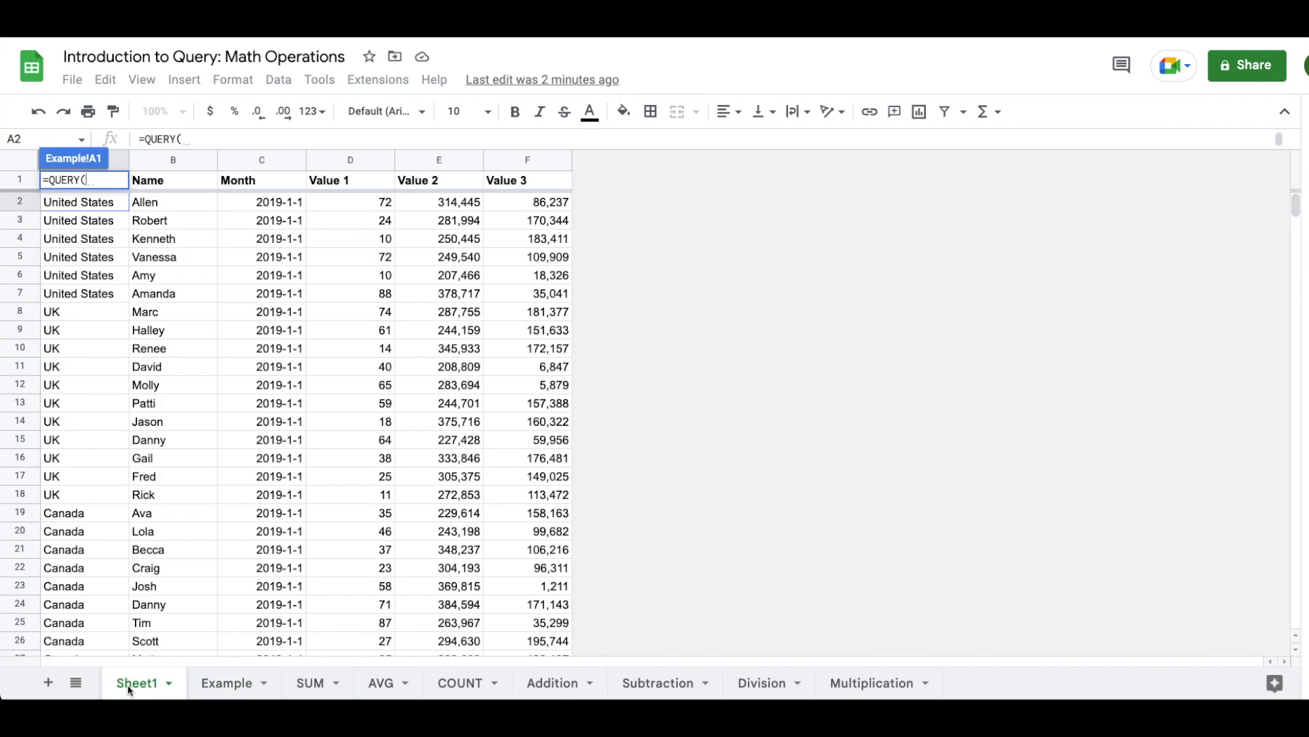
{"action": "left_click", "coordinate": [113, 158]}
{"action": "key", "text": "shift+Right"}
{"action": "key", "text": "shift+Right"}
{"action": "key", "text": "shift+Right"}
{"action": "key", "text": "shift+Right"}
{"action": "key", "text": "shift+Right"}
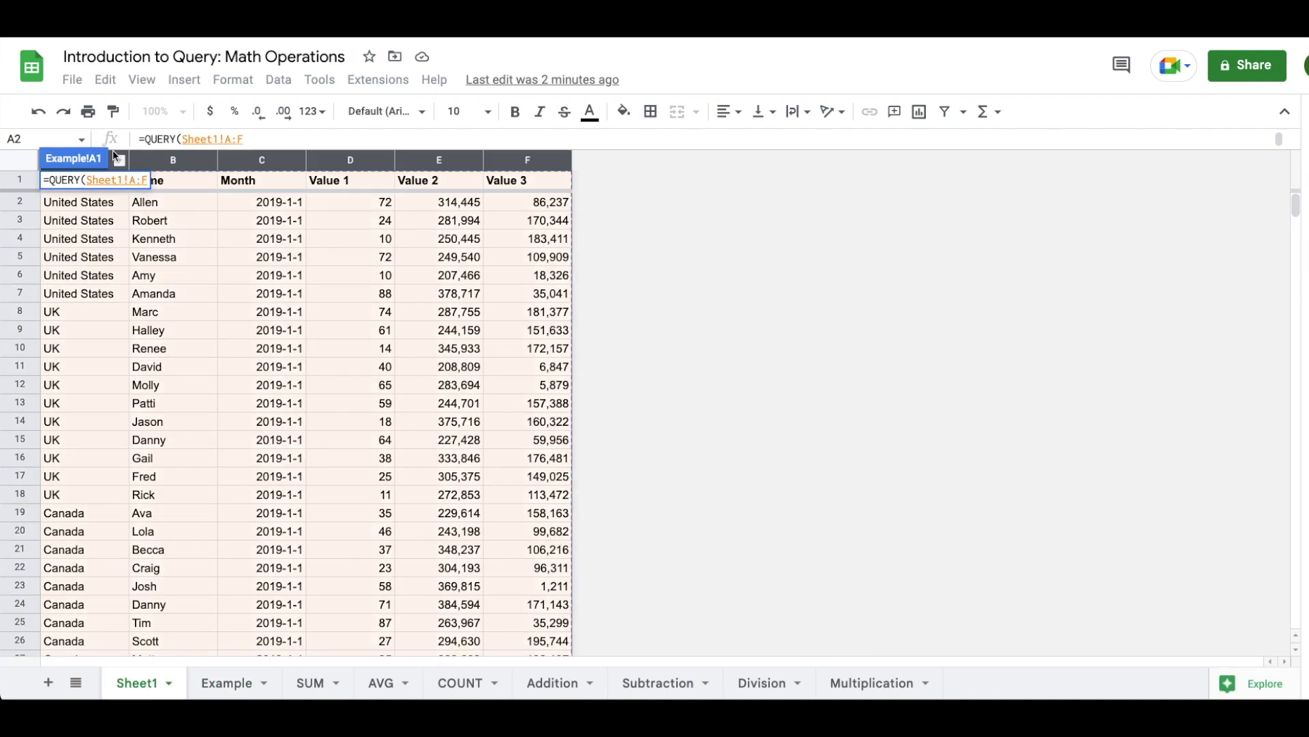
{"action": "type", "text": ","}
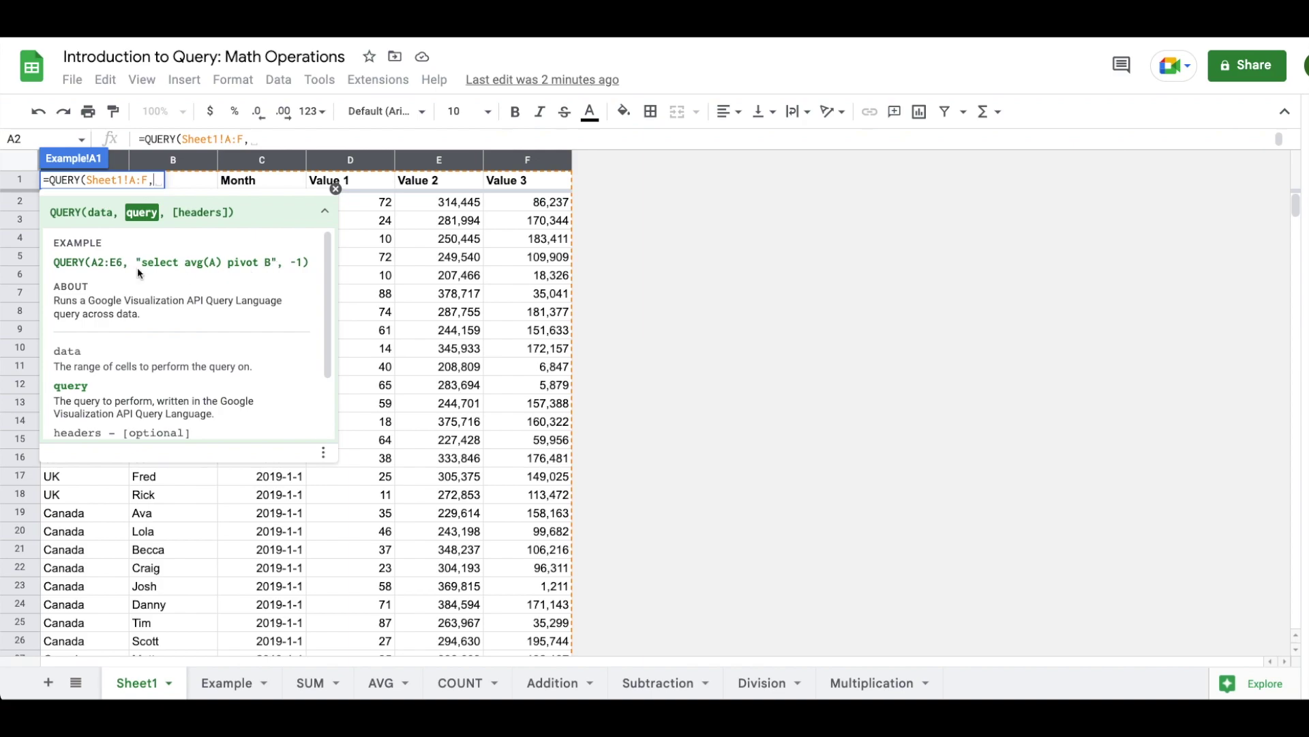
Step: Open the query string with a quote, move to a new line, and type SELECT
{"action": "type", "text": "\""}
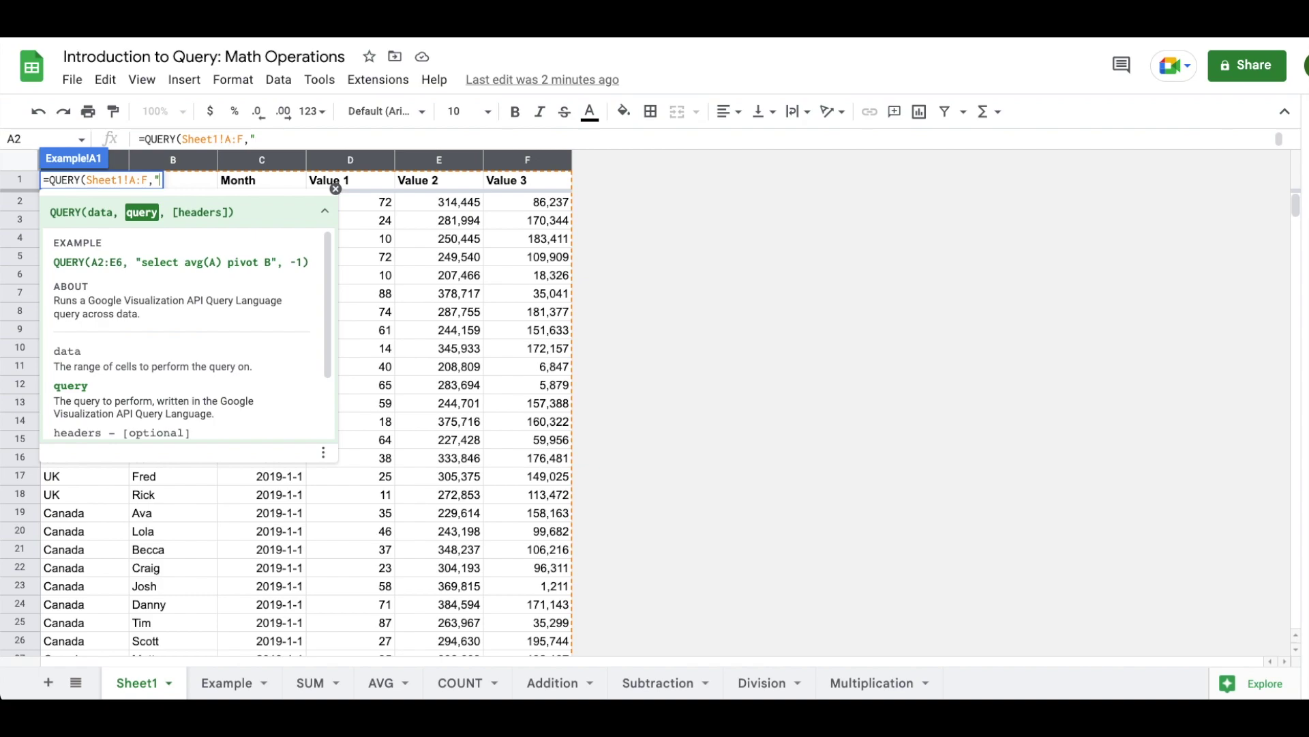
{"action": "key", "text": "ctrl+Return"}
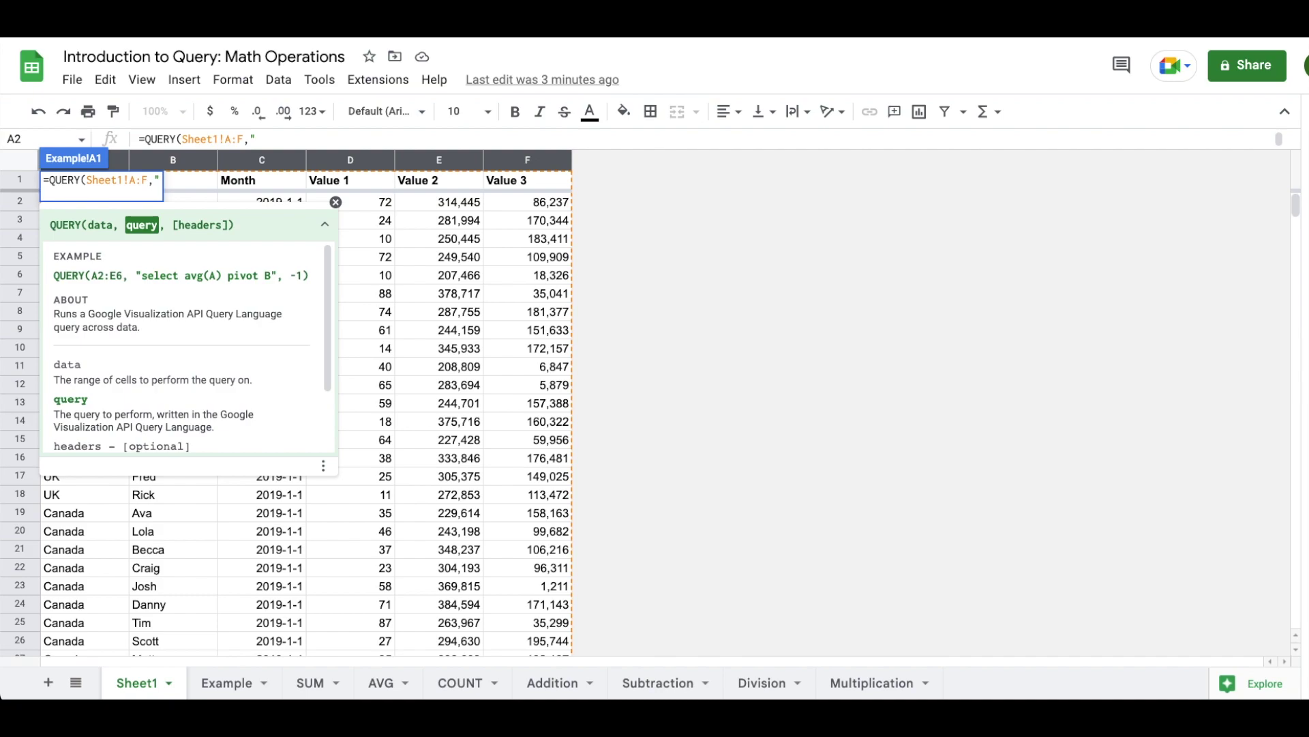
{"action": "type", "text": "SELECT"}
Step: Select A, count(A), sum(D) and avg(D) in the query, ending with a new line
{"action": "type", "text": "A,"}
{"action": "type", "text": "count(A)"}
{"action": "type", "text": ", sum(D)"}
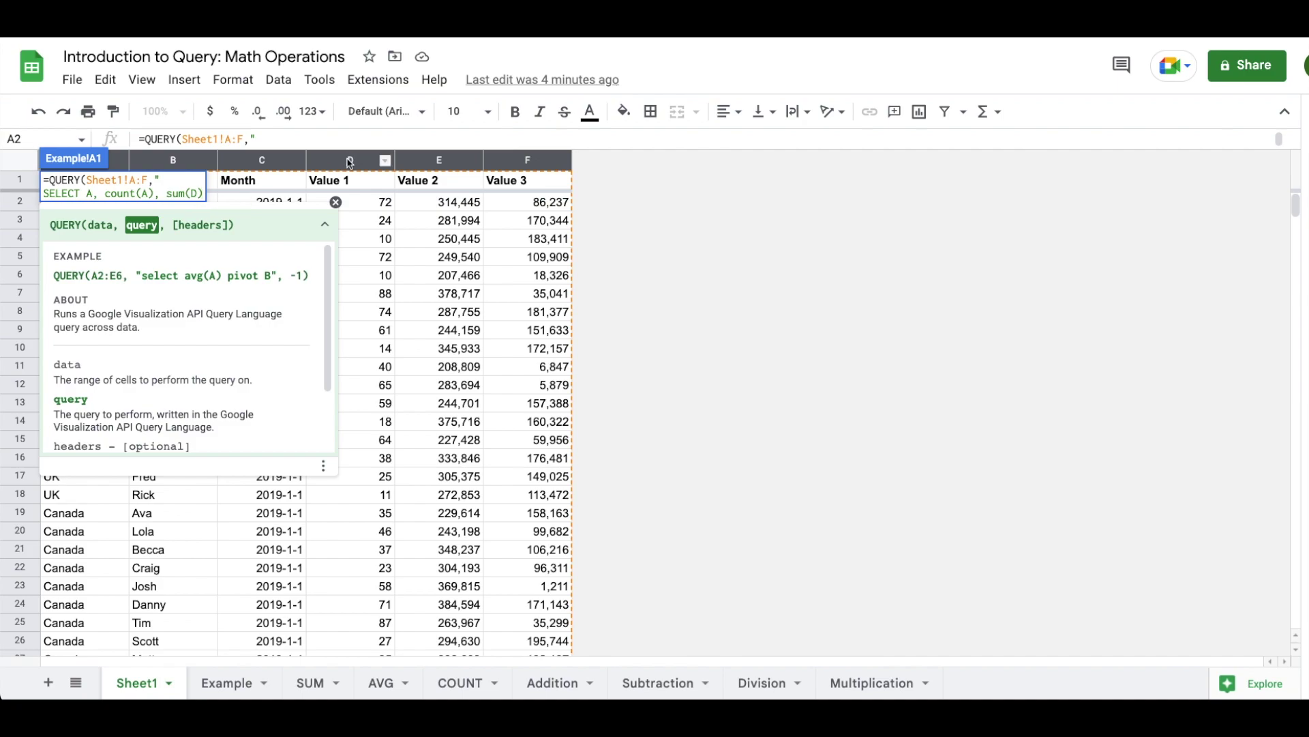
{"action": "type", "text": ", avg(D)"}
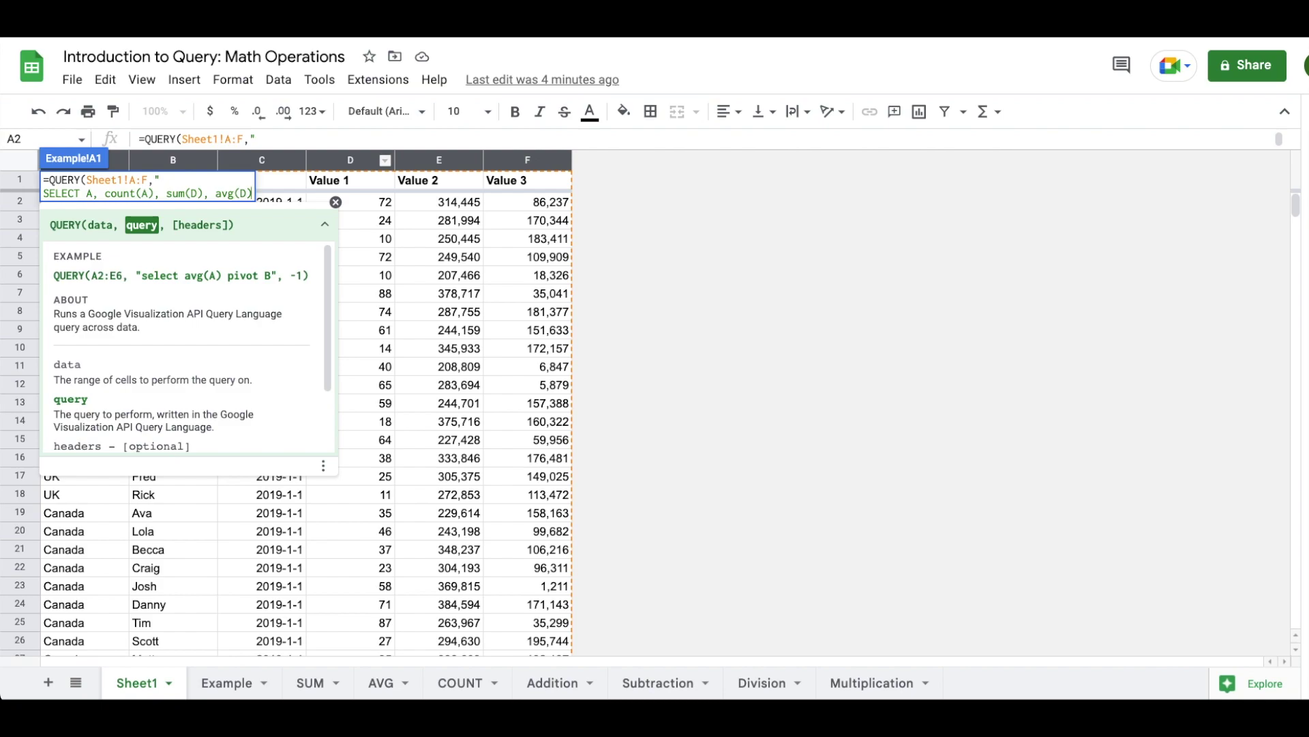
{"action": "key", "text": "alt+Return"}
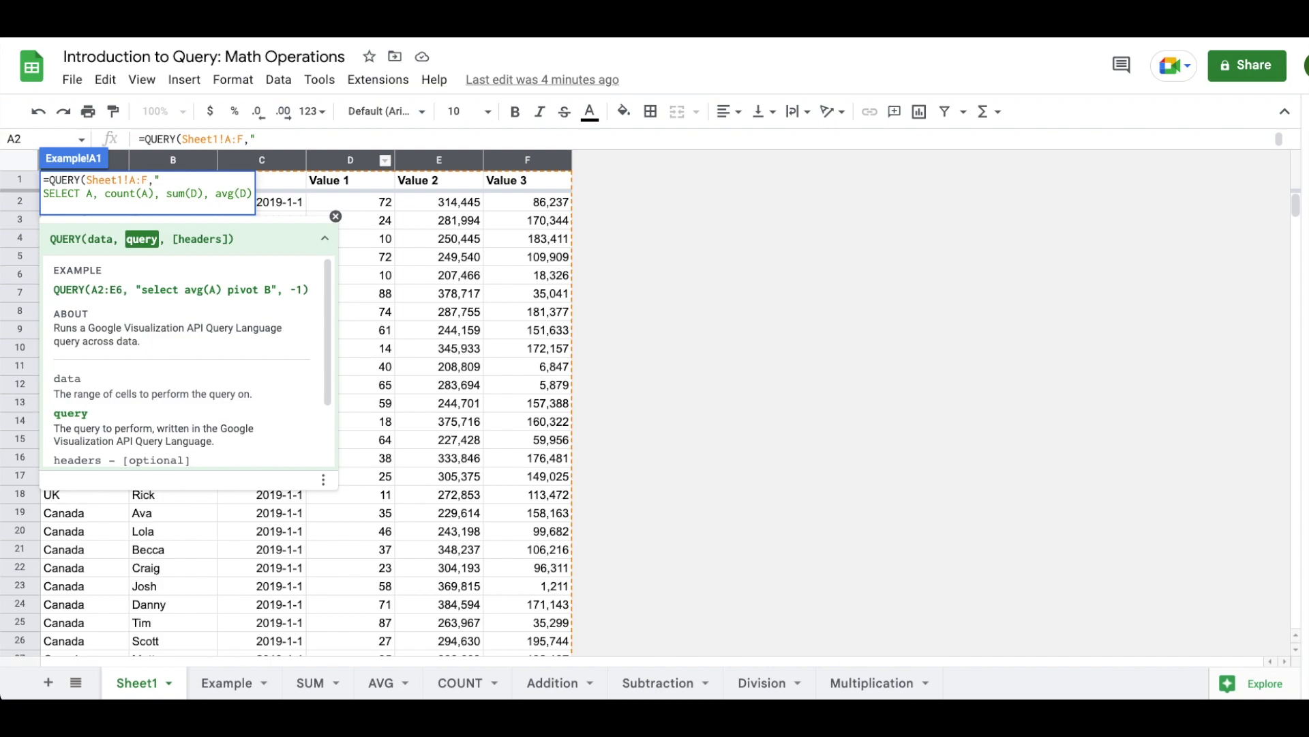
Step: Add the WHERE A is not null and GROUP BY A clauses on separate lines
{"action": "type", "text": "WHERE"}
{"action": "type", "text": "A is not null"}
{"action": "key", "text": "ctrl+Return"}
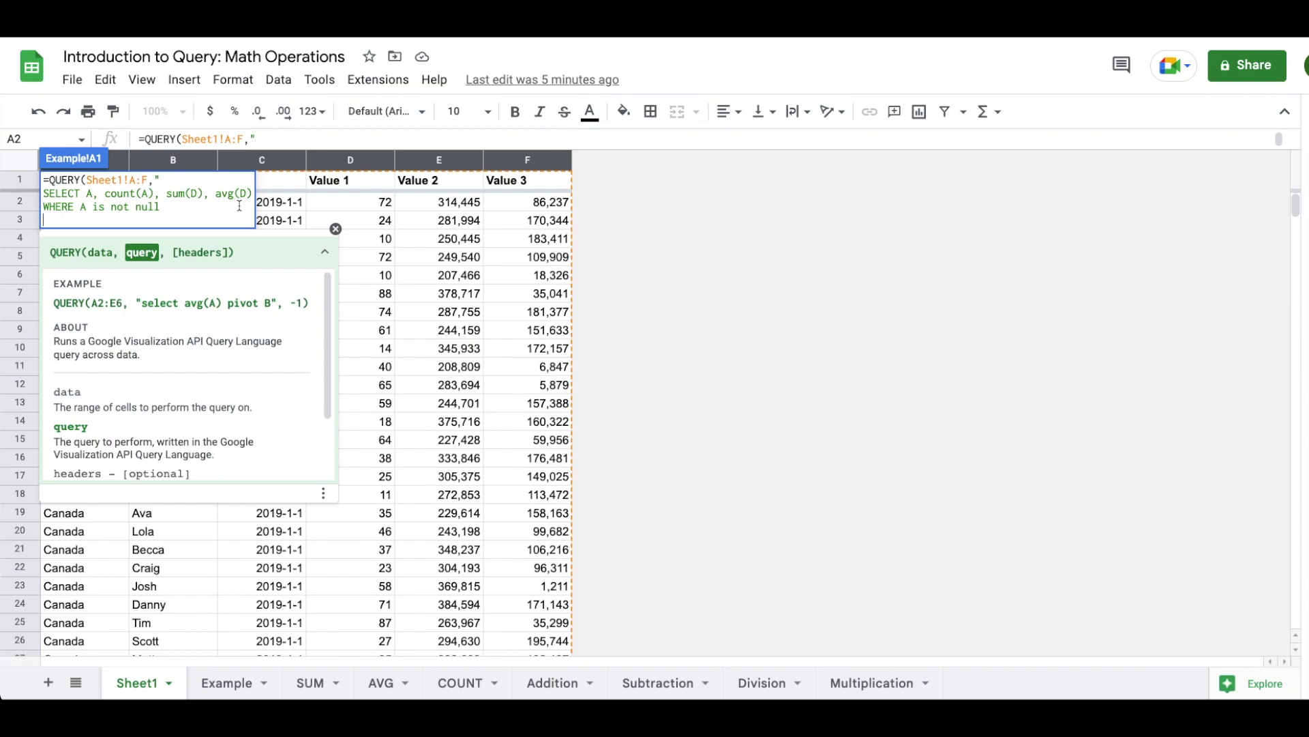
{"action": "type", "text": "GROUP BY A"}
{"action": "key", "text": "ctrl+Return"}
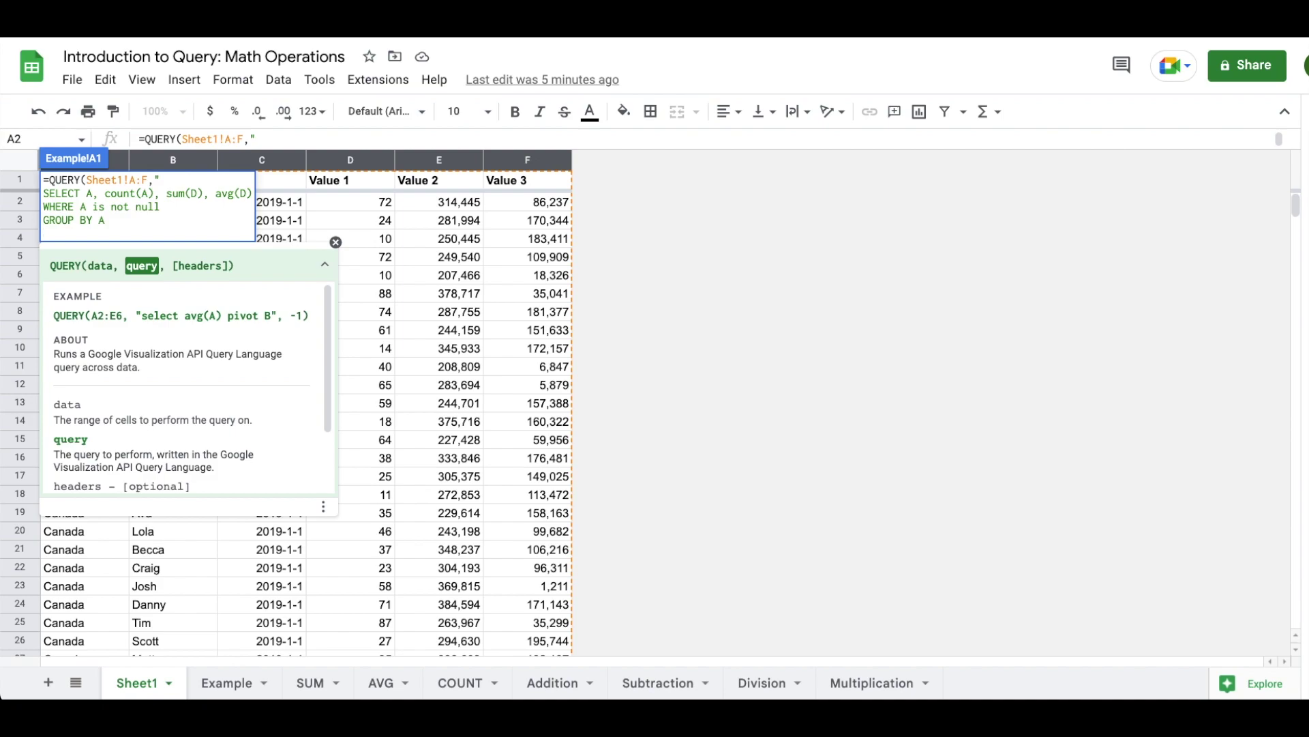
Step: Close the query string, set 1 header row, and enter the formula
{"action": "type", "text": "\""}
{"action": "type", "text": ","}
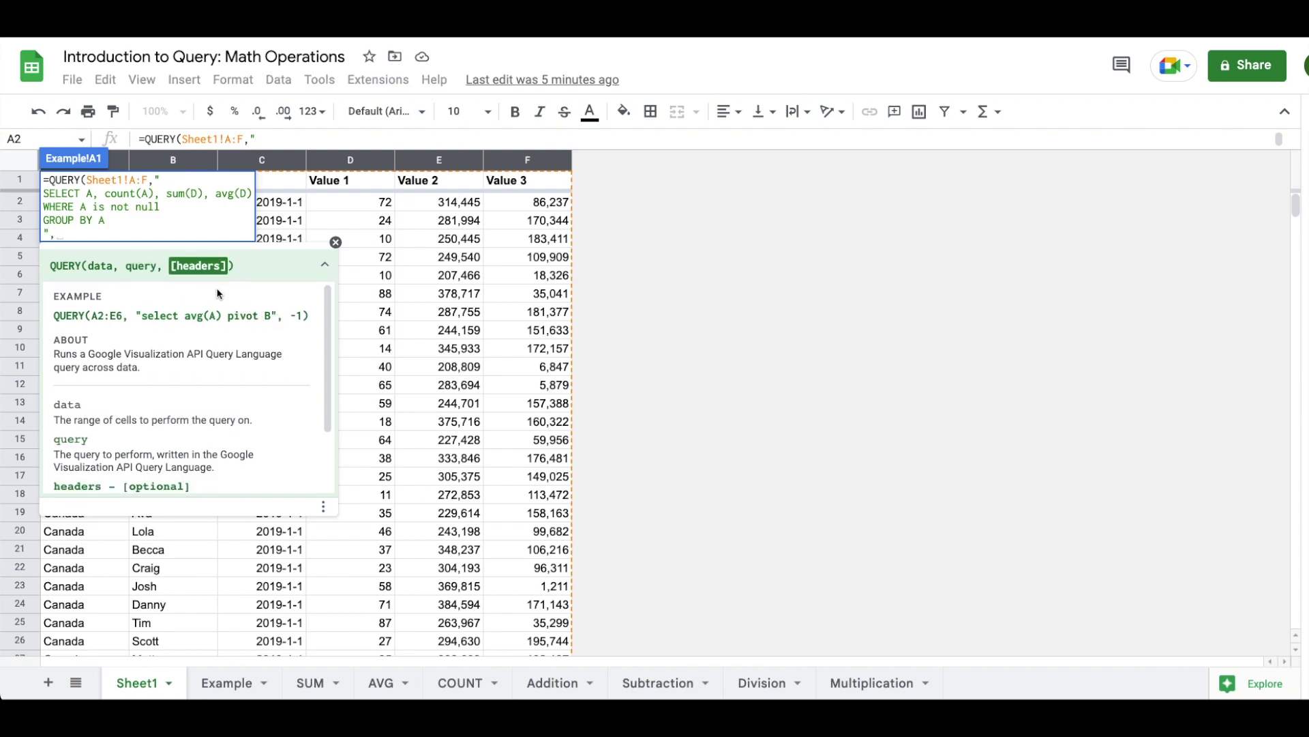
{"action": "scroll", "coordinate": [217, 408], "scroll_direction": "down", "scroll_amount": 2}
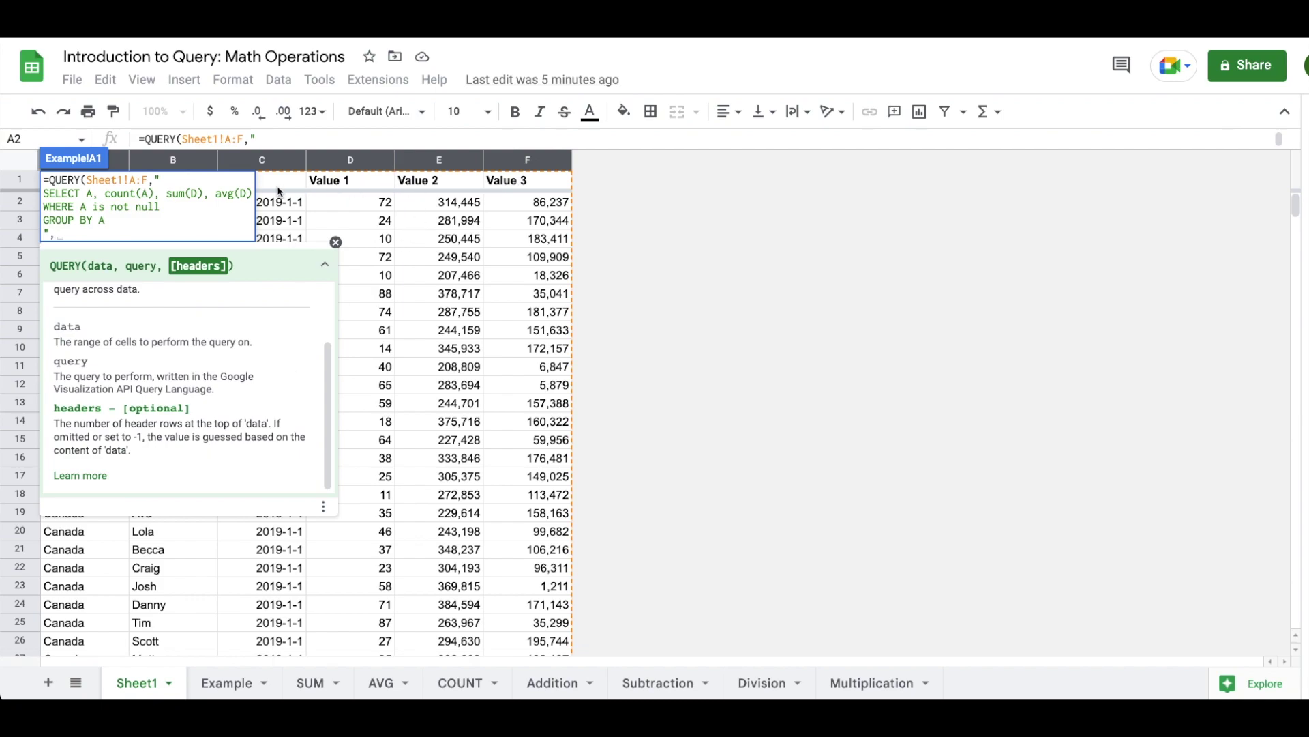
{"action": "type", "text": "1"}
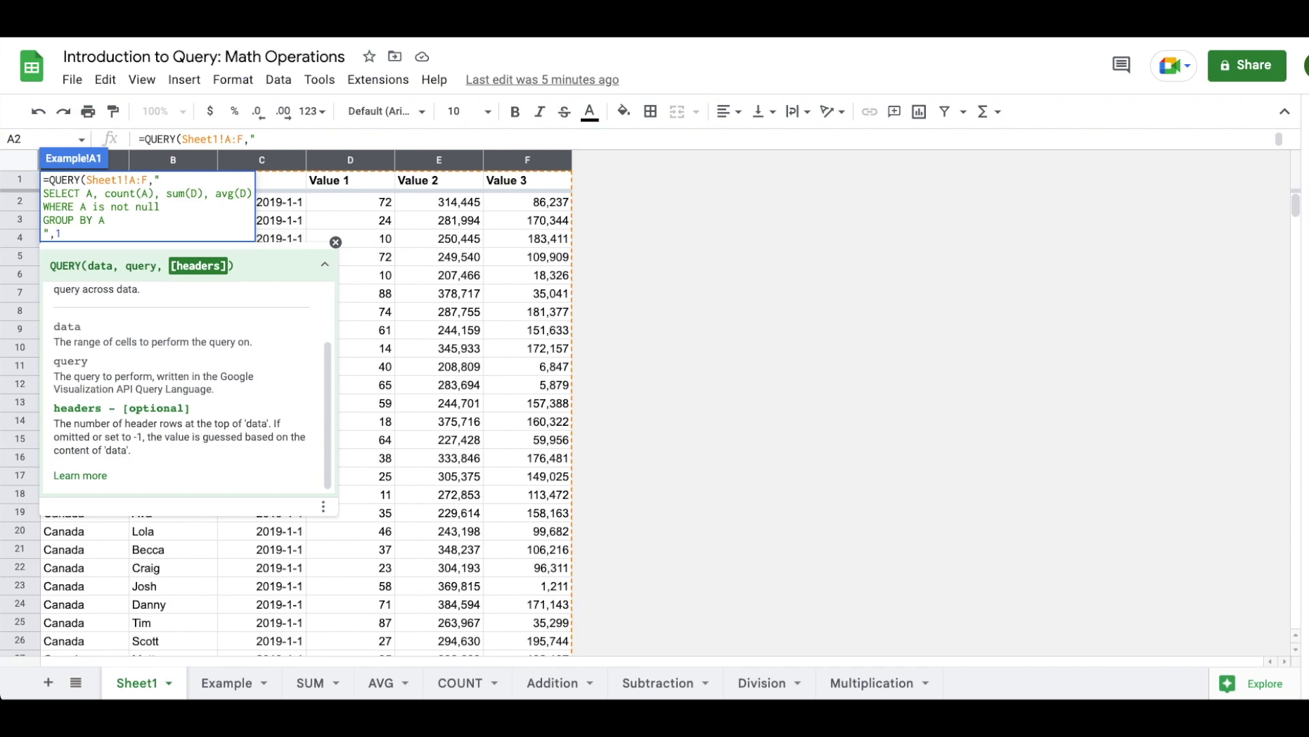
{"action": "key", "text": "Return"}
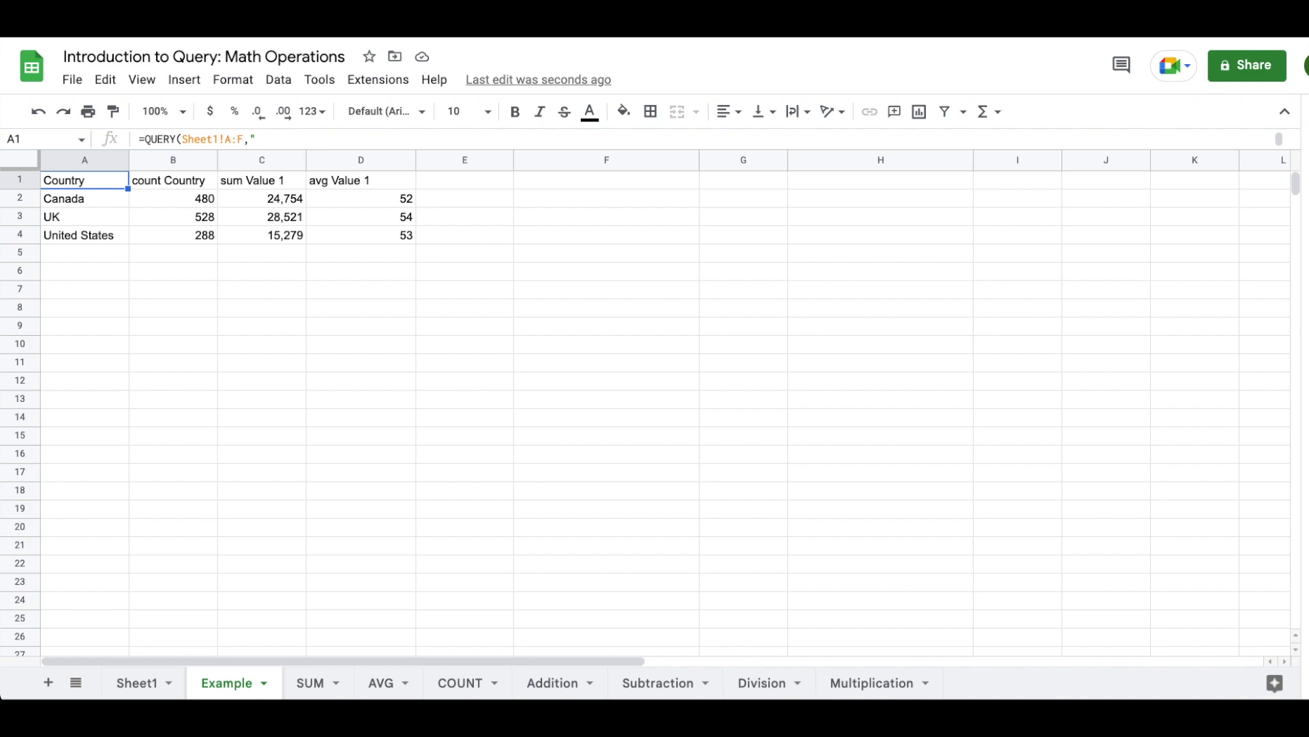
{"action": "left_click", "coordinate": [85, 198]}
{"action": "left_click", "coordinate": [85, 216]}
{"action": "left_click", "coordinate": [85, 234]}
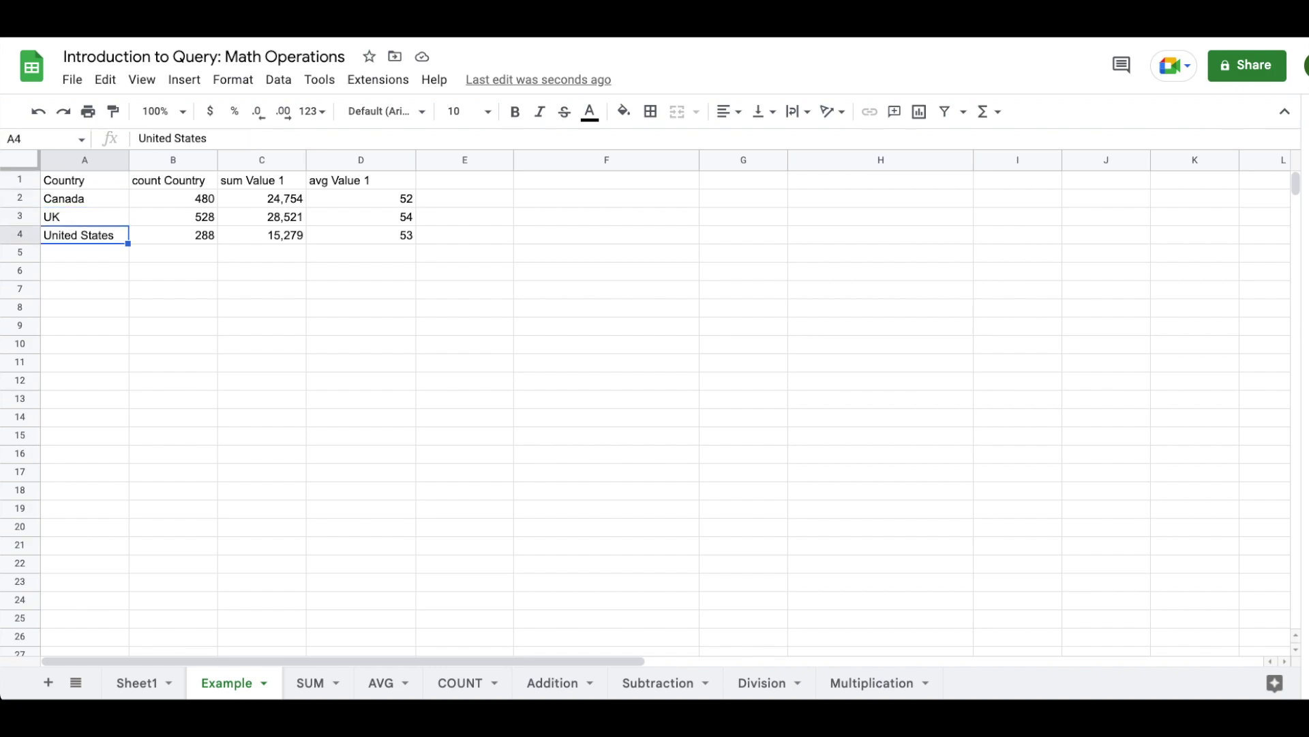
{"action": "left_click", "coordinate": [84, 217]}
{"action": "left_click", "coordinate": [85, 198]}
{"action": "left_click", "coordinate": [85, 179]}
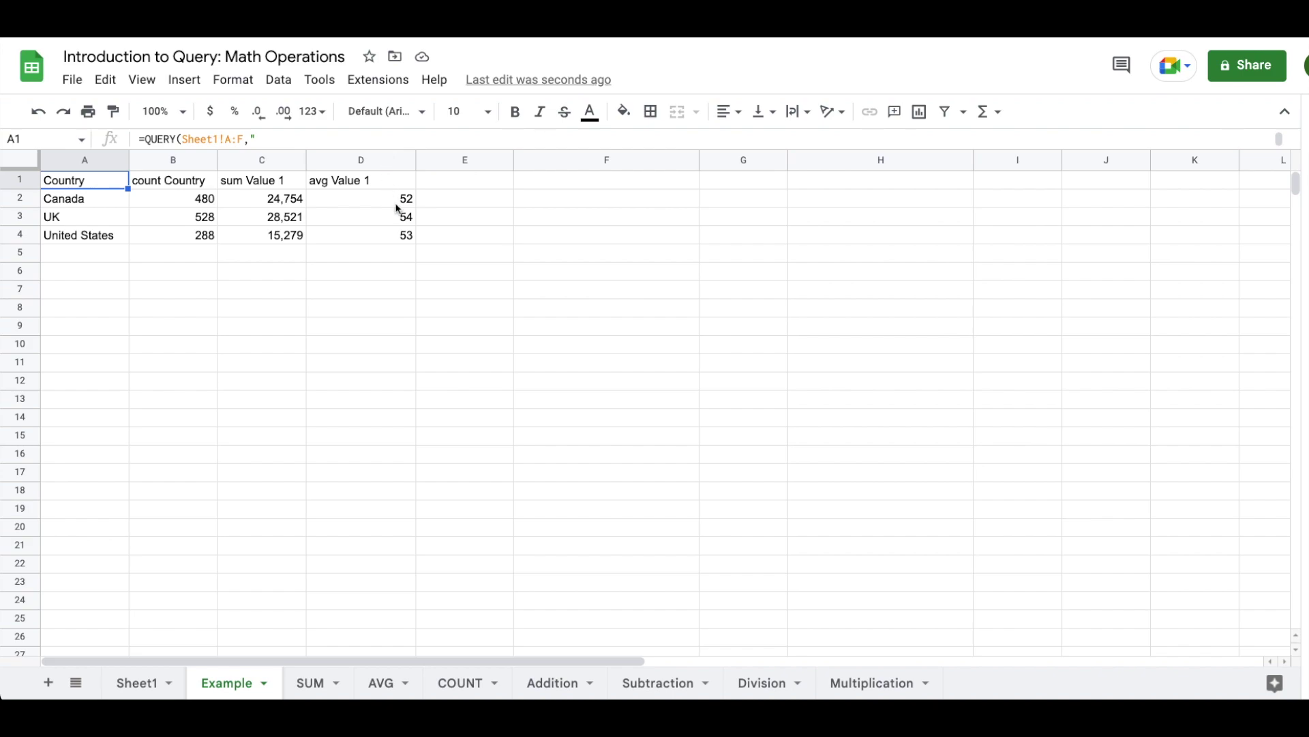
{"action": "left_click", "coordinate": [558, 203]}
{"action": "type", "text": "="}
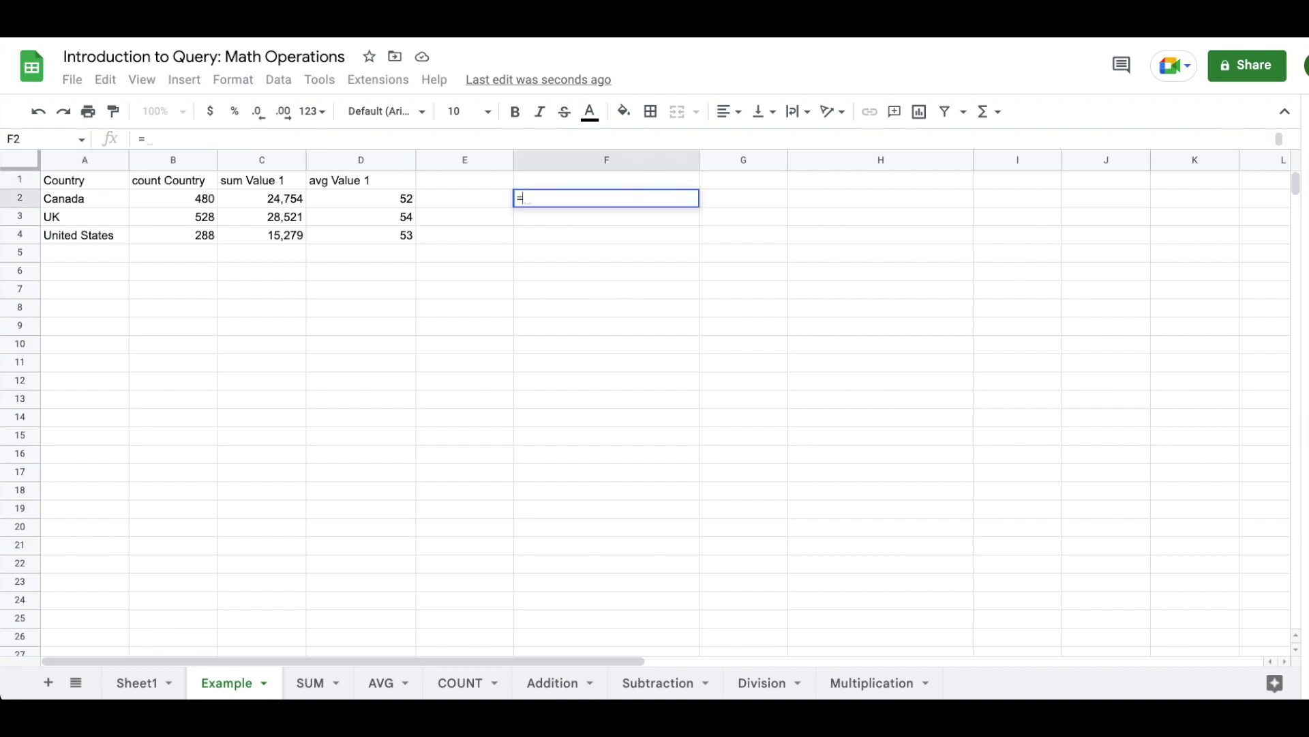
{"action": "left_click", "coordinate": [272, 202]}
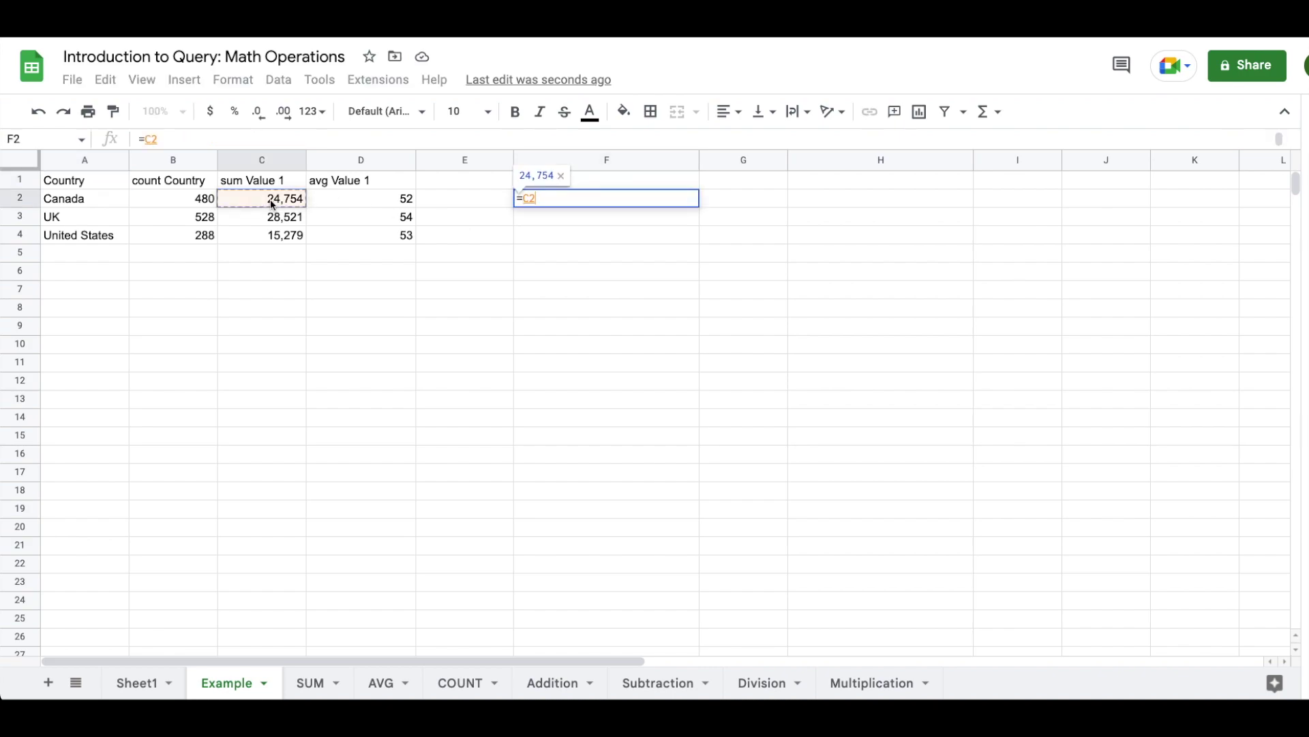
{"action": "type", "text": "/"}
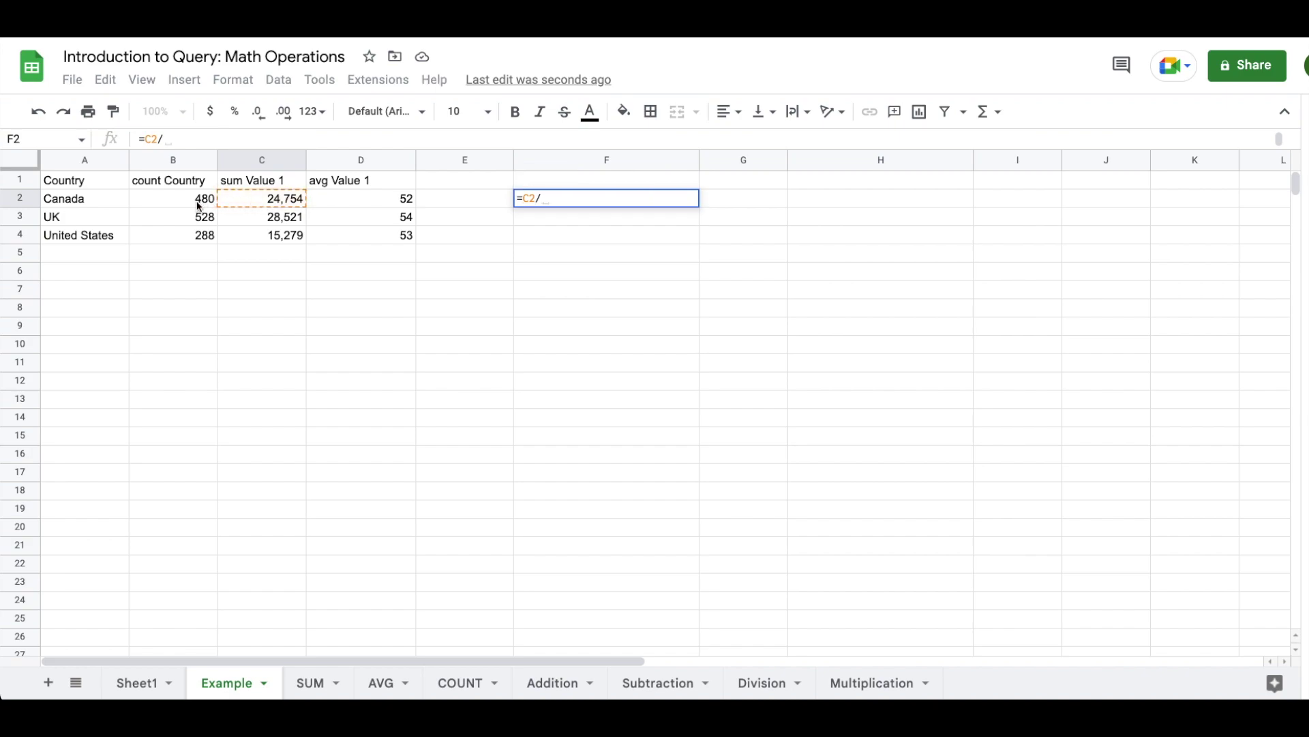
{"action": "left_click", "coordinate": [199, 205]}
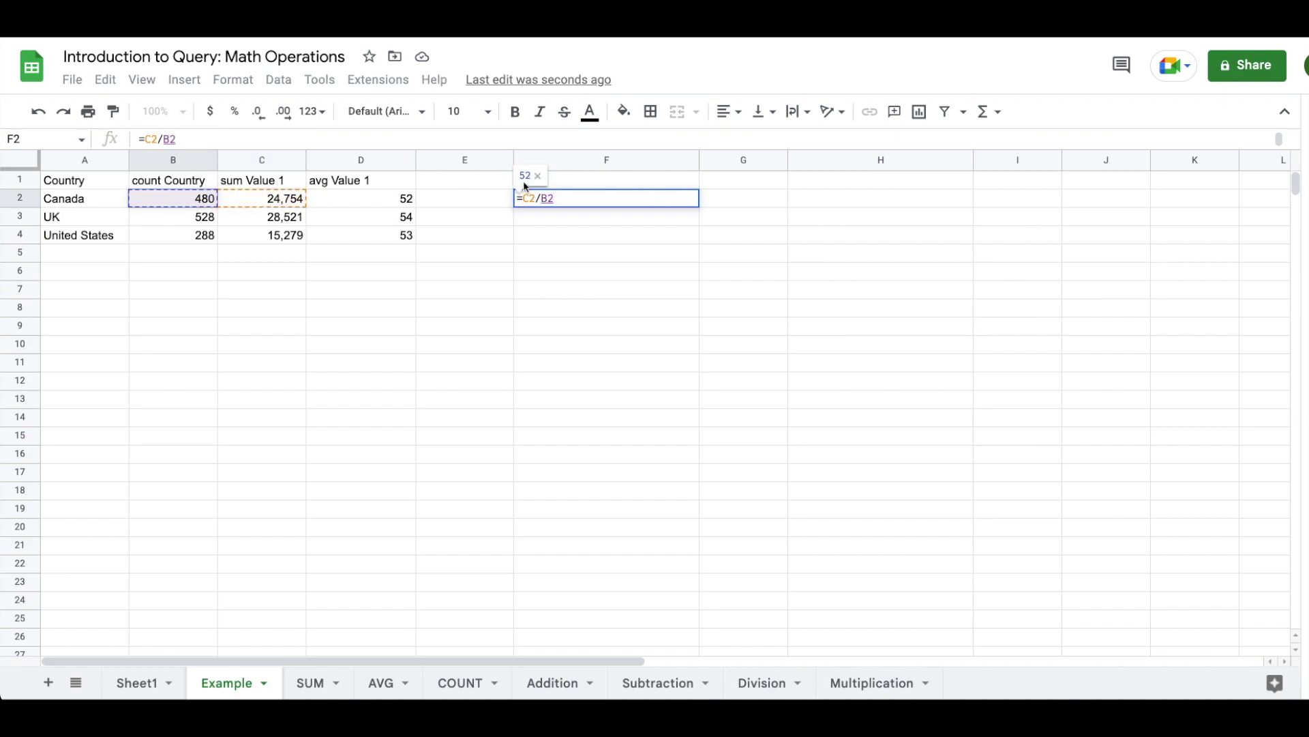
{"action": "key", "text": "Escape"}
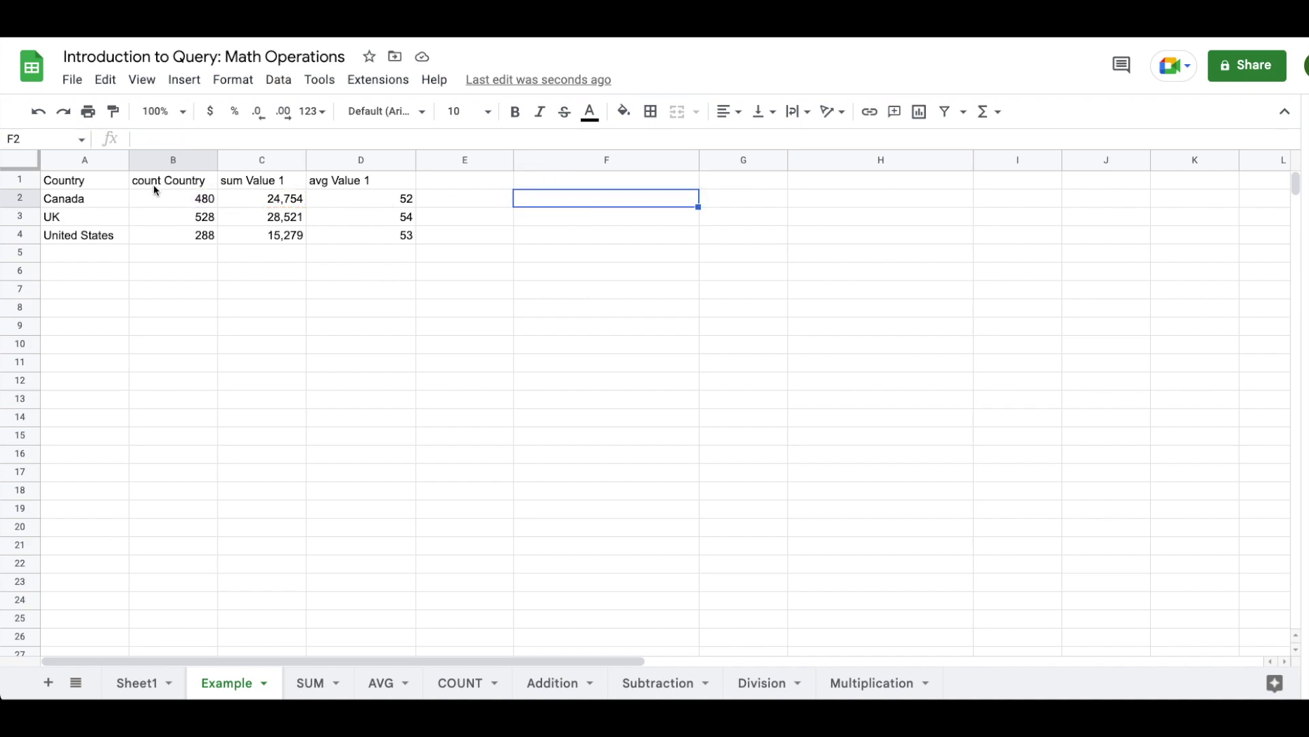
Step: Delete the WHERE A is not null line from the A1 query formula
{"action": "left_click", "coordinate": [82, 183]}
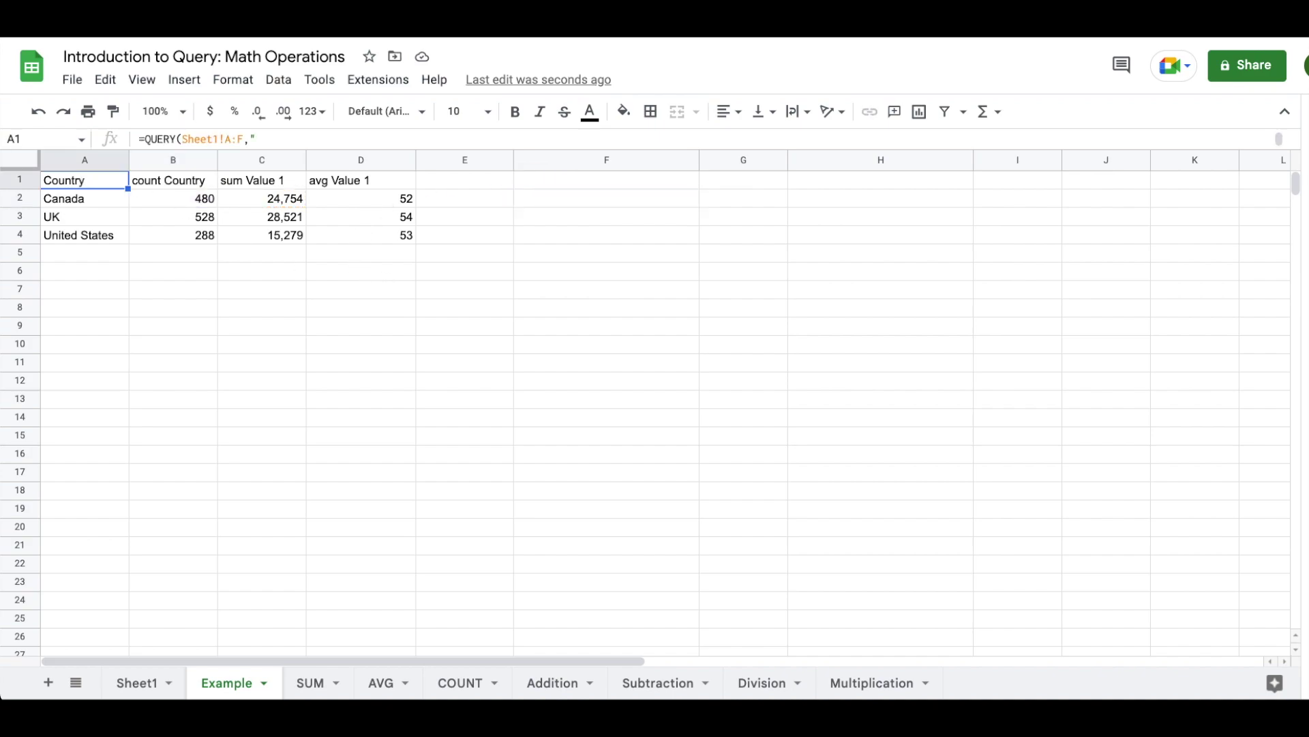
{"action": "double_click", "coordinate": [82, 182]}
{"action": "left_click", "coordinate": [167, 208]}
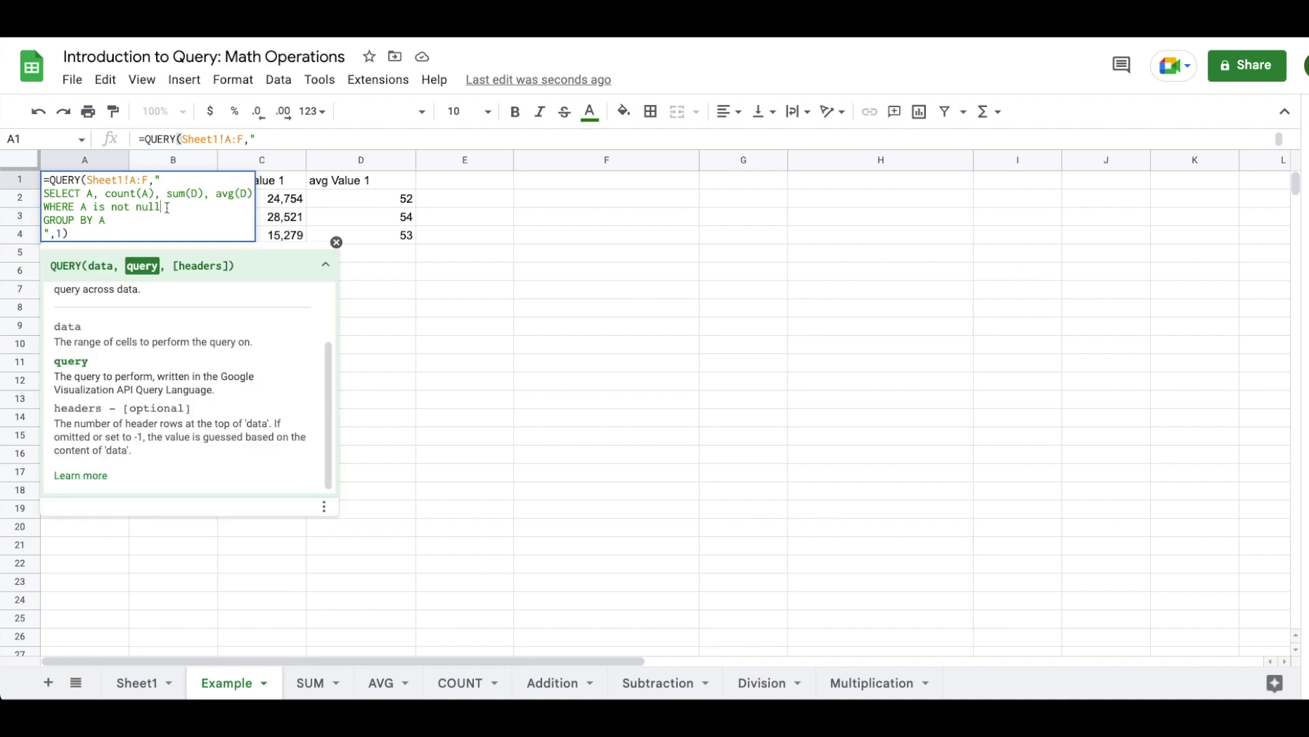
{"action": "key", "text": "shift+Home"}
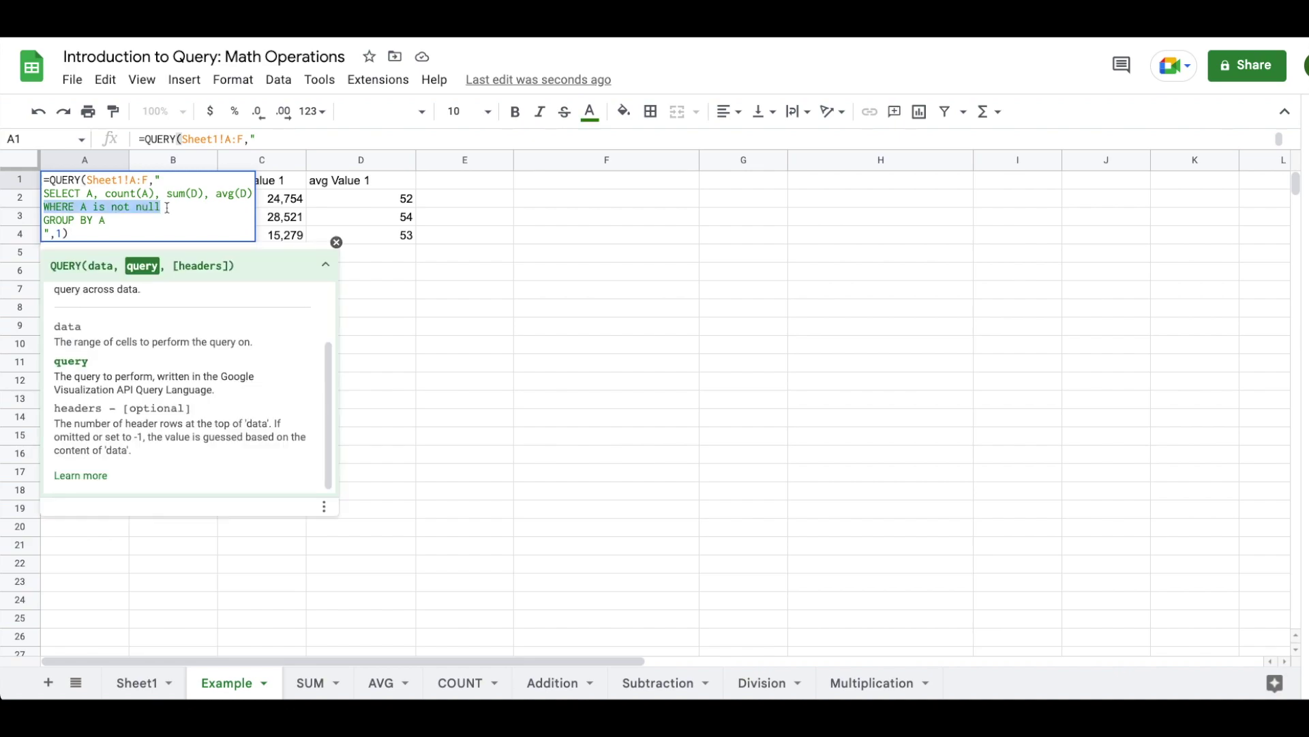
{"action": "key", "text": "BackSpace"}
{"action": "key", "text": "Return"}
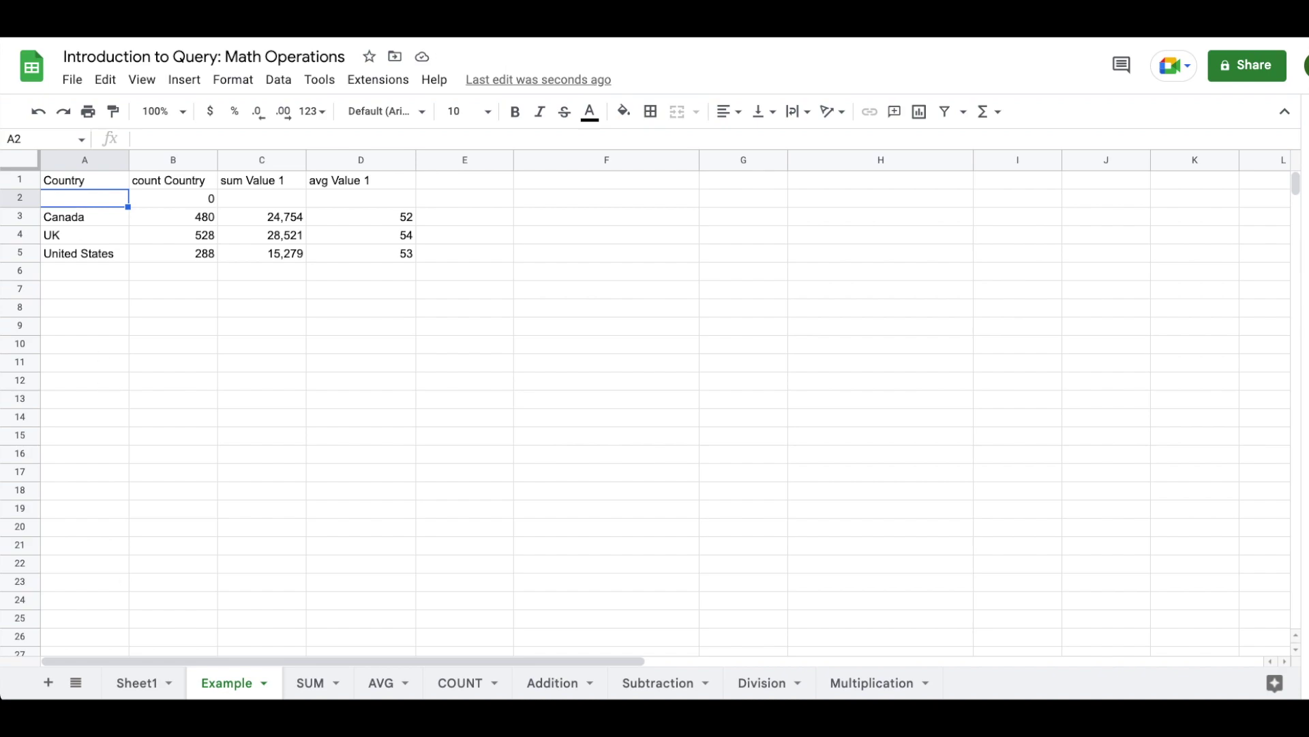
Step: Check the last rows of Sheet1's Country column, then return to the Example sheet
{"action": "left_click", "coordinate": [137, 684]}
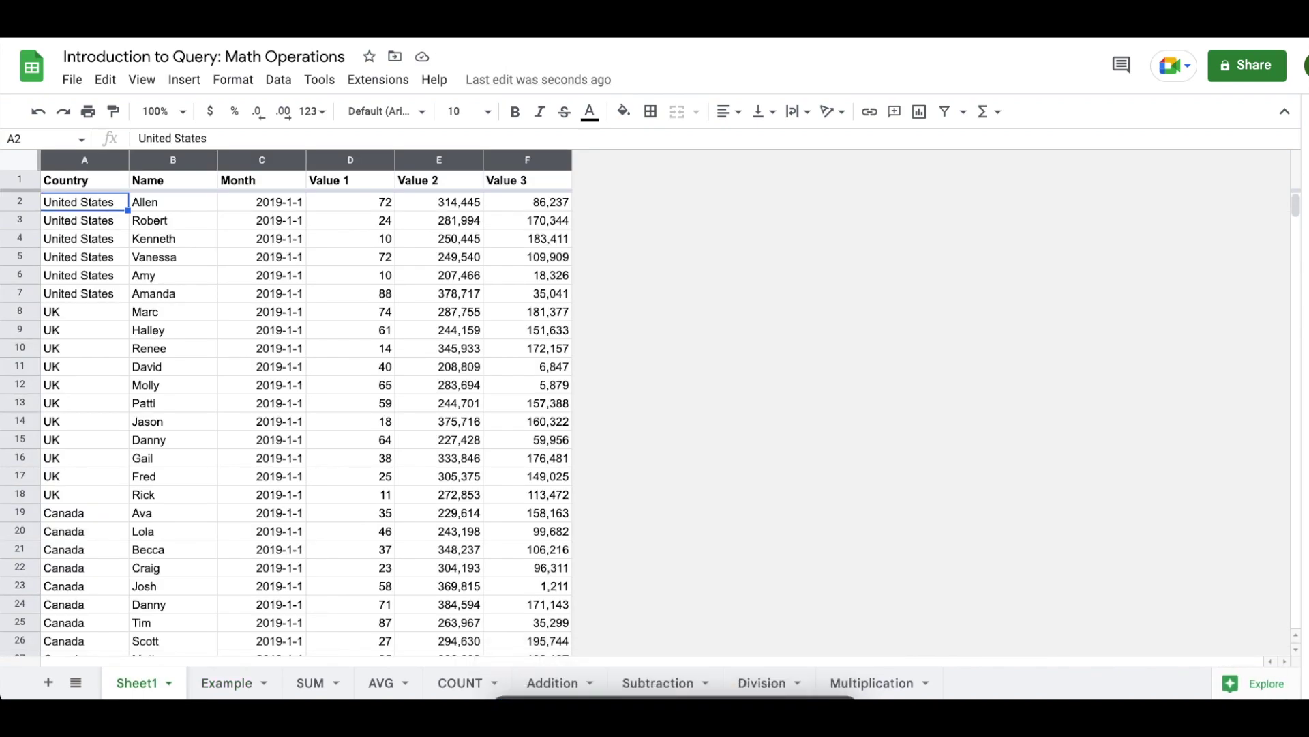
{"action": "left_click", "coordinate": [81, 477]}
{"action": "key", "text": "ctrl+Down"}
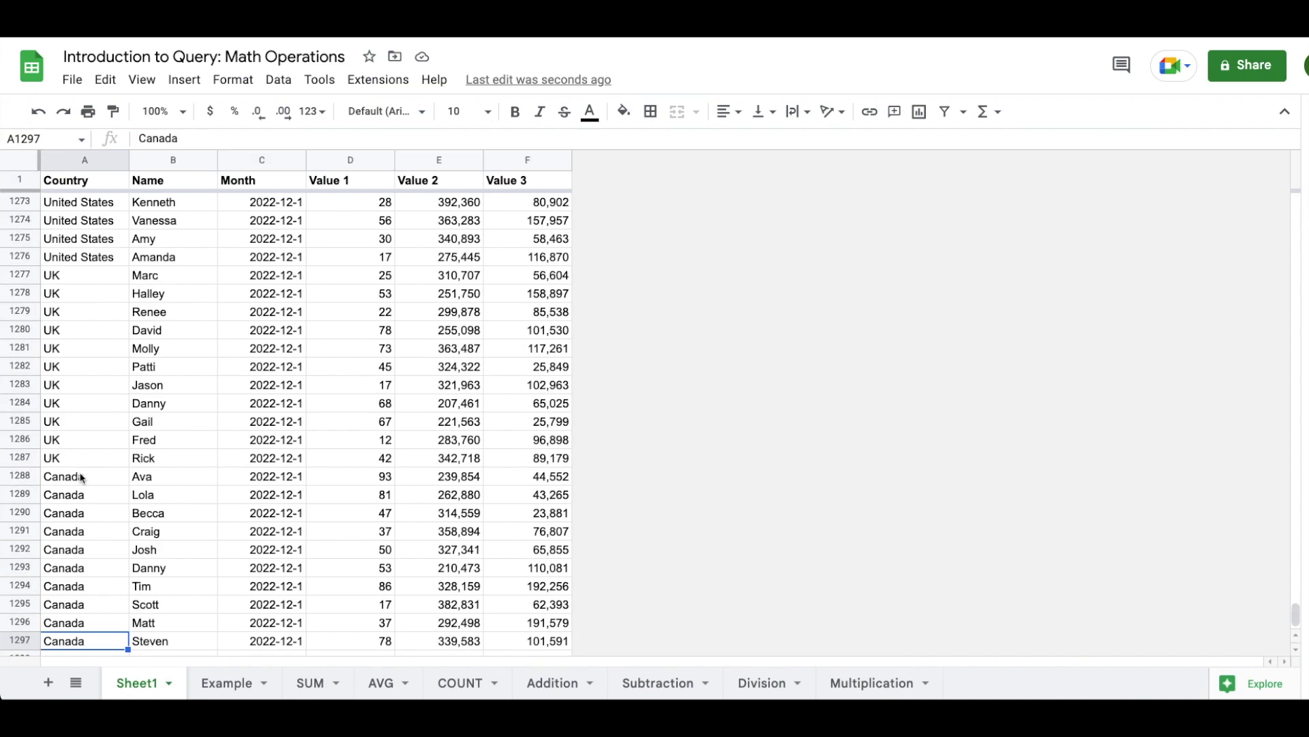
{"action": "scroll", "coordinate": [74, 582], "scroll_direction": "down", "scroll_amount": 2}
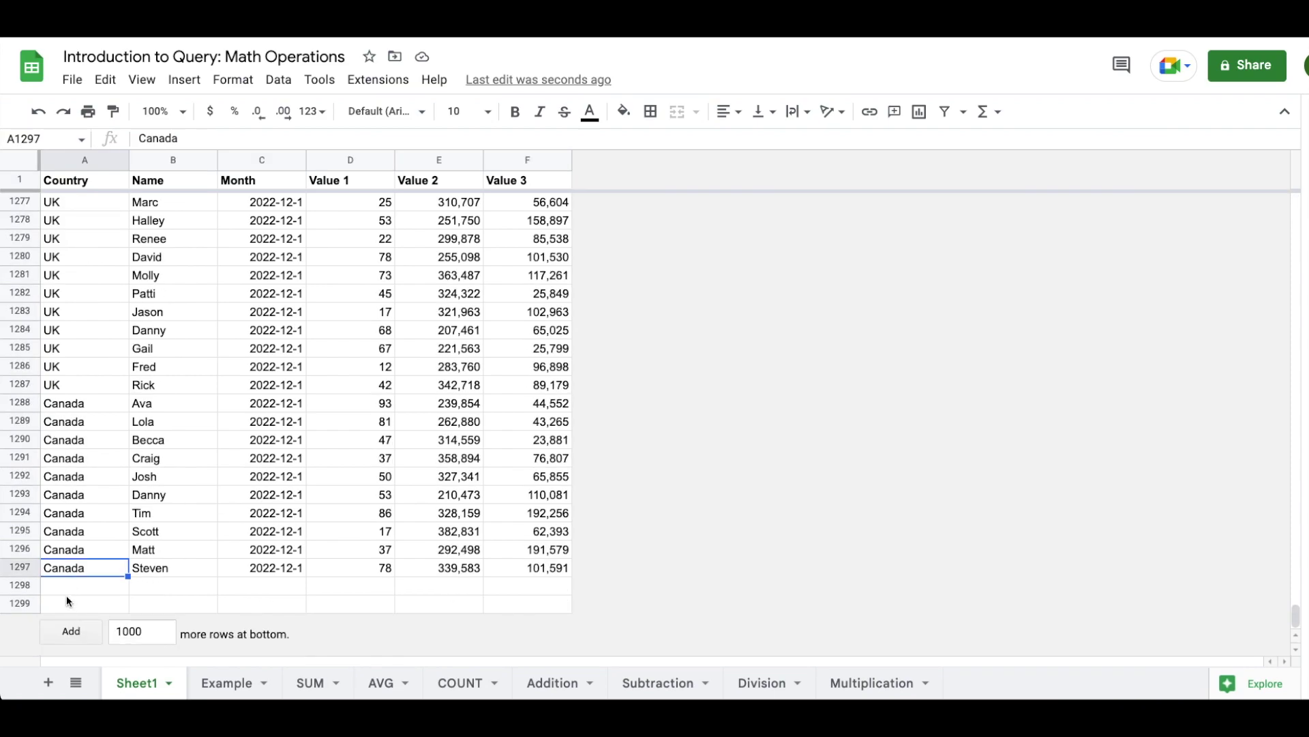
{"action": "left_click", "coordinate": [227, 684]}
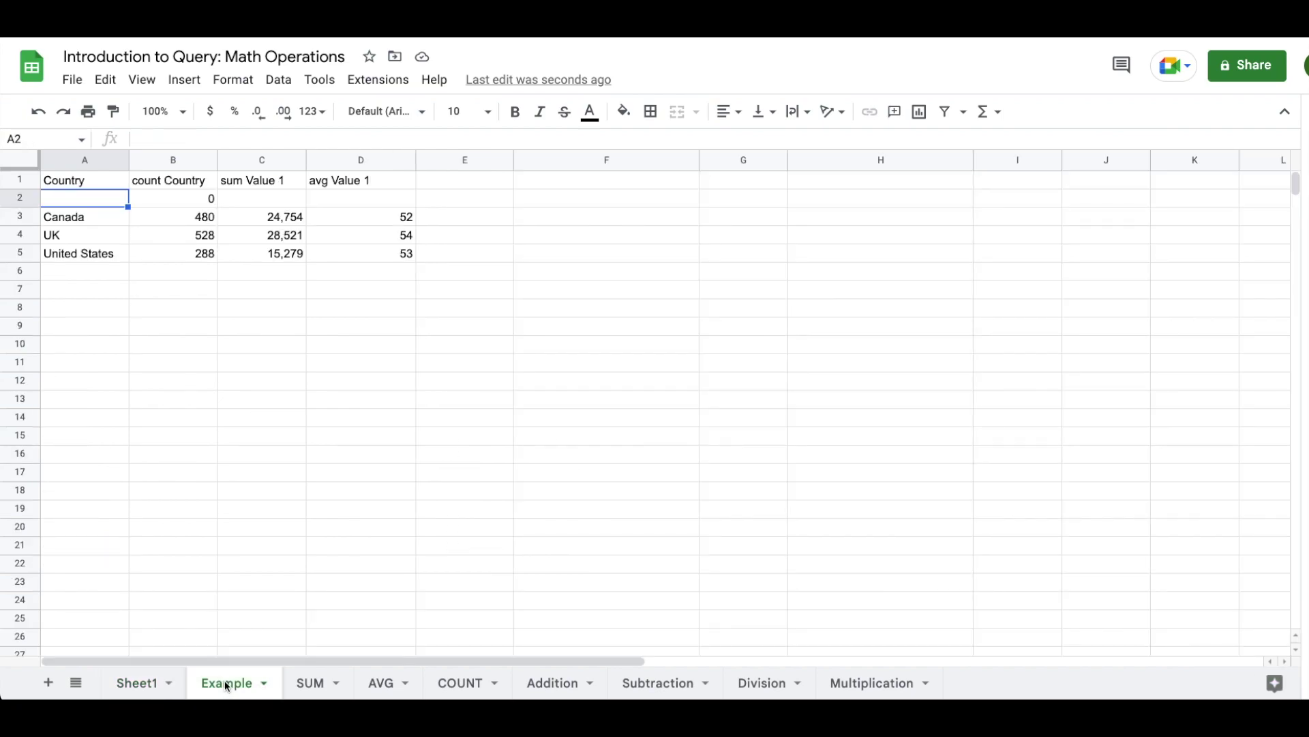
Step: Retype WHERE A is not null on the query's empty third line and commit it
{"action": "key", "text": "Up"}
{"action": "key", "text": "Return"}
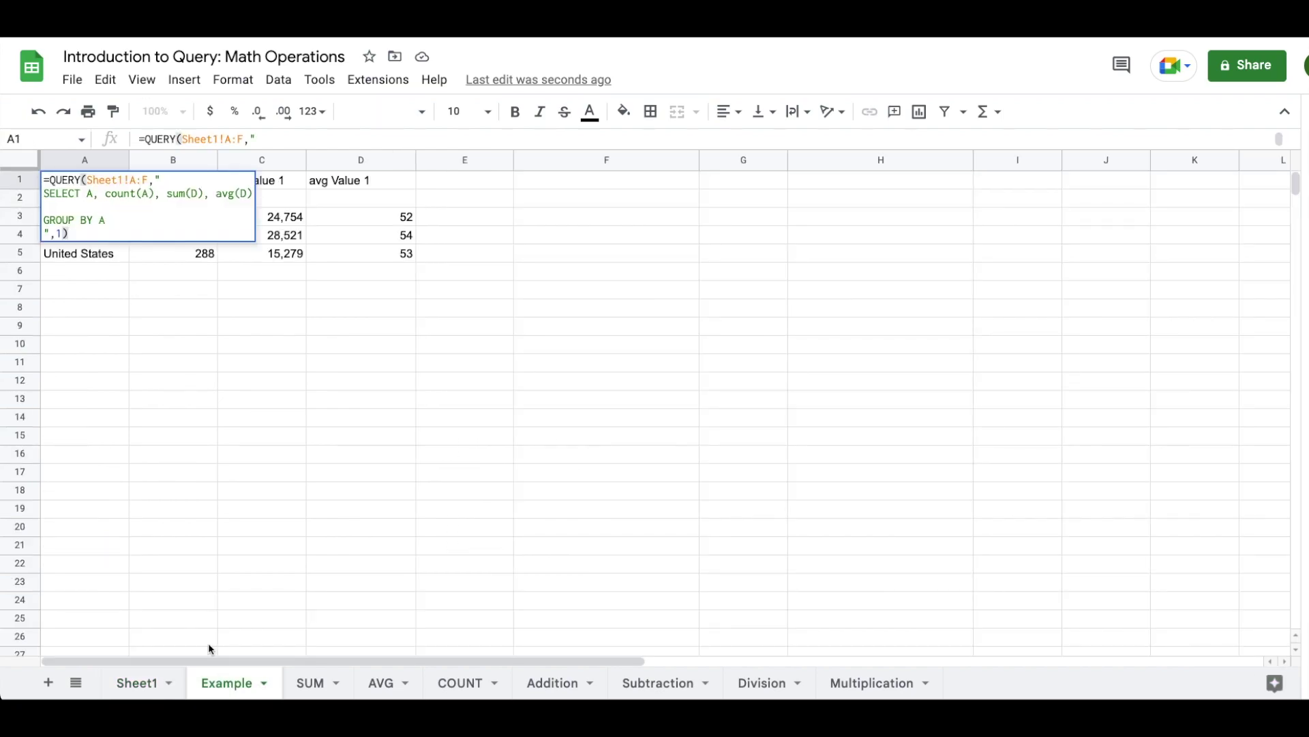
{"action": "left_click", "coordinate": [71, 204]}
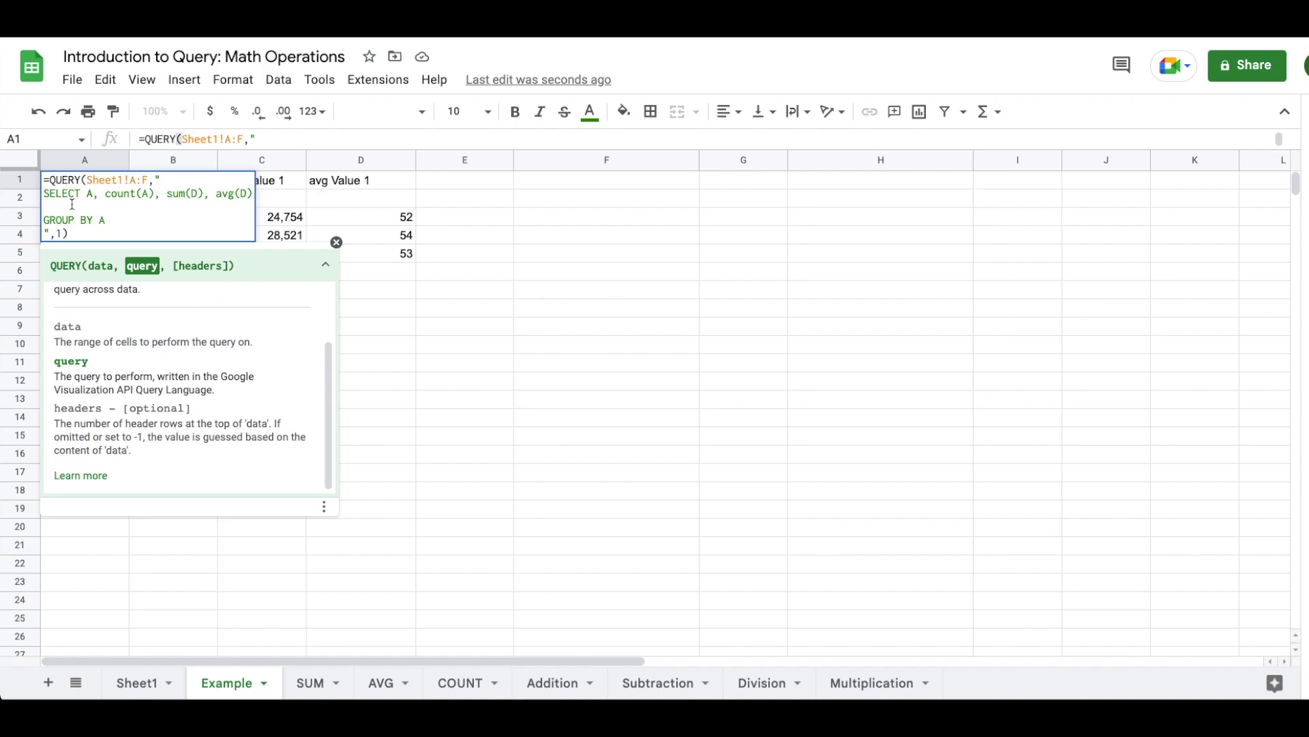
{"action": "type", "text": "WHERE A "}
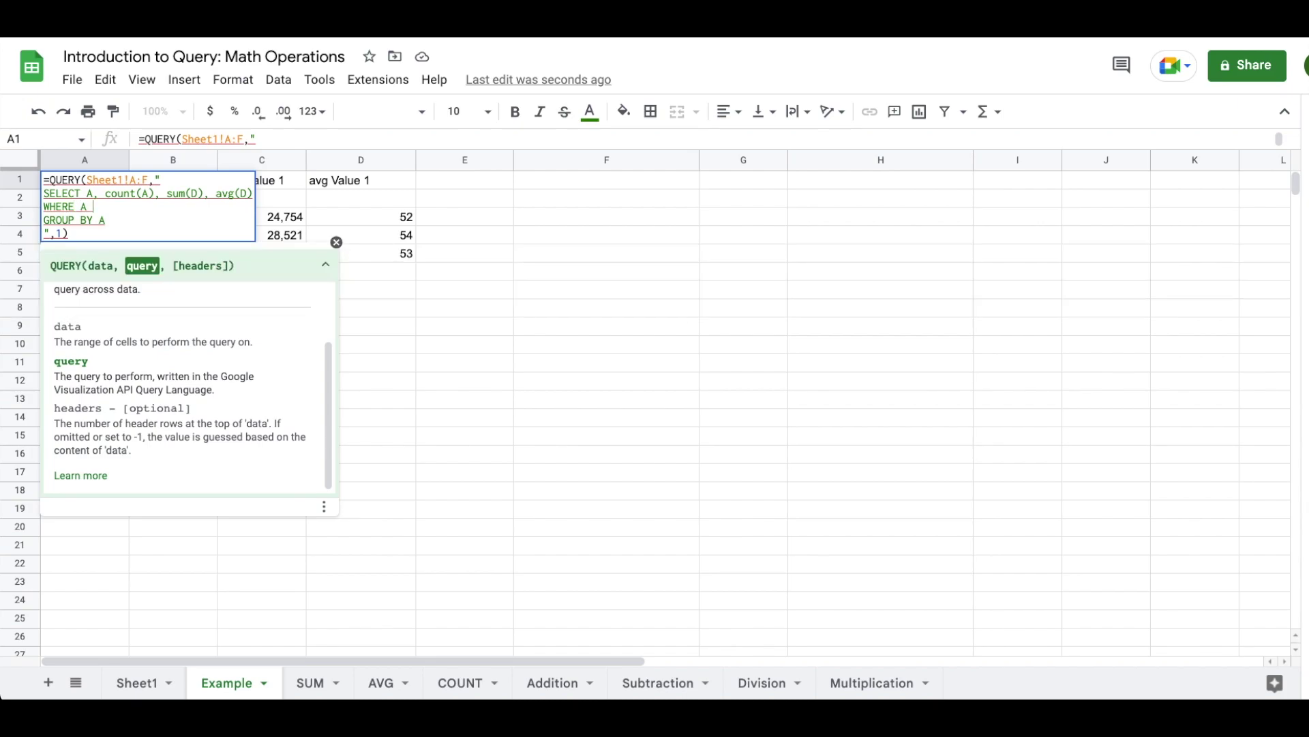
{"action": "type", "text": "is not null"}
{"action": "key", "text": "Return"}
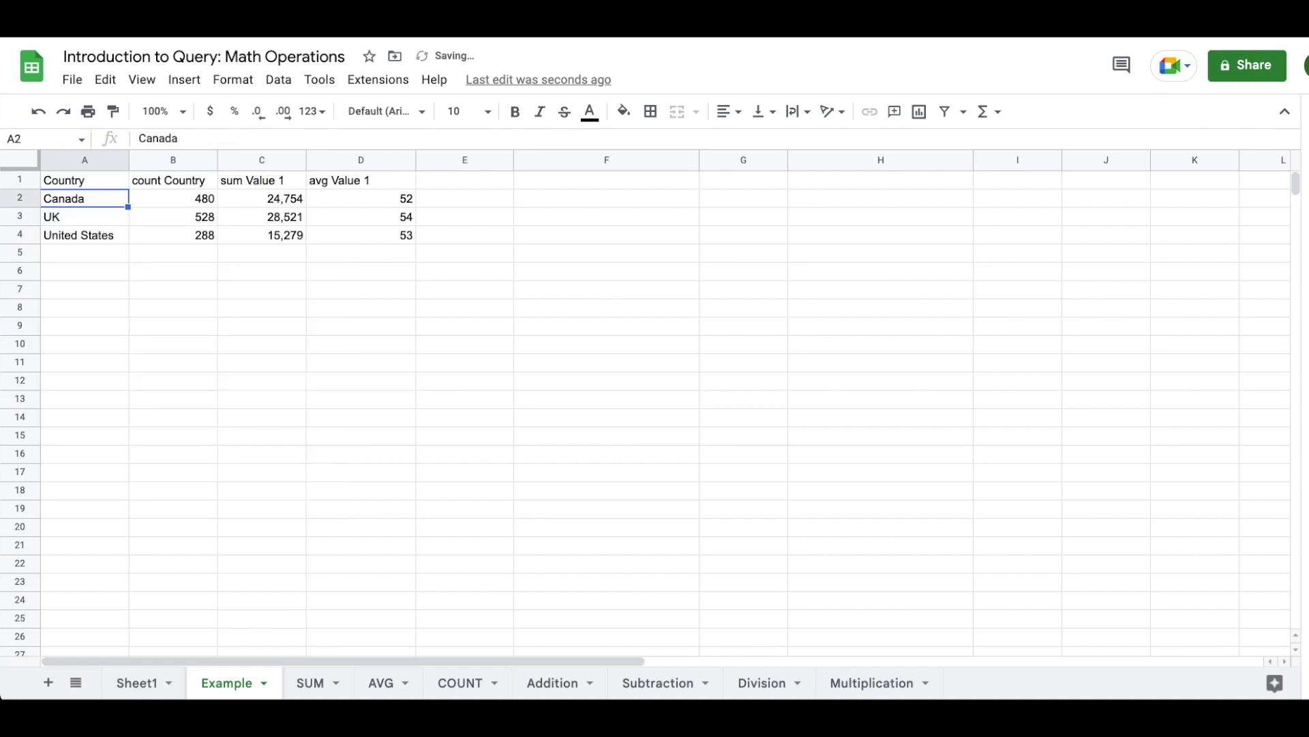
{"action": "key", "text": "Up"}
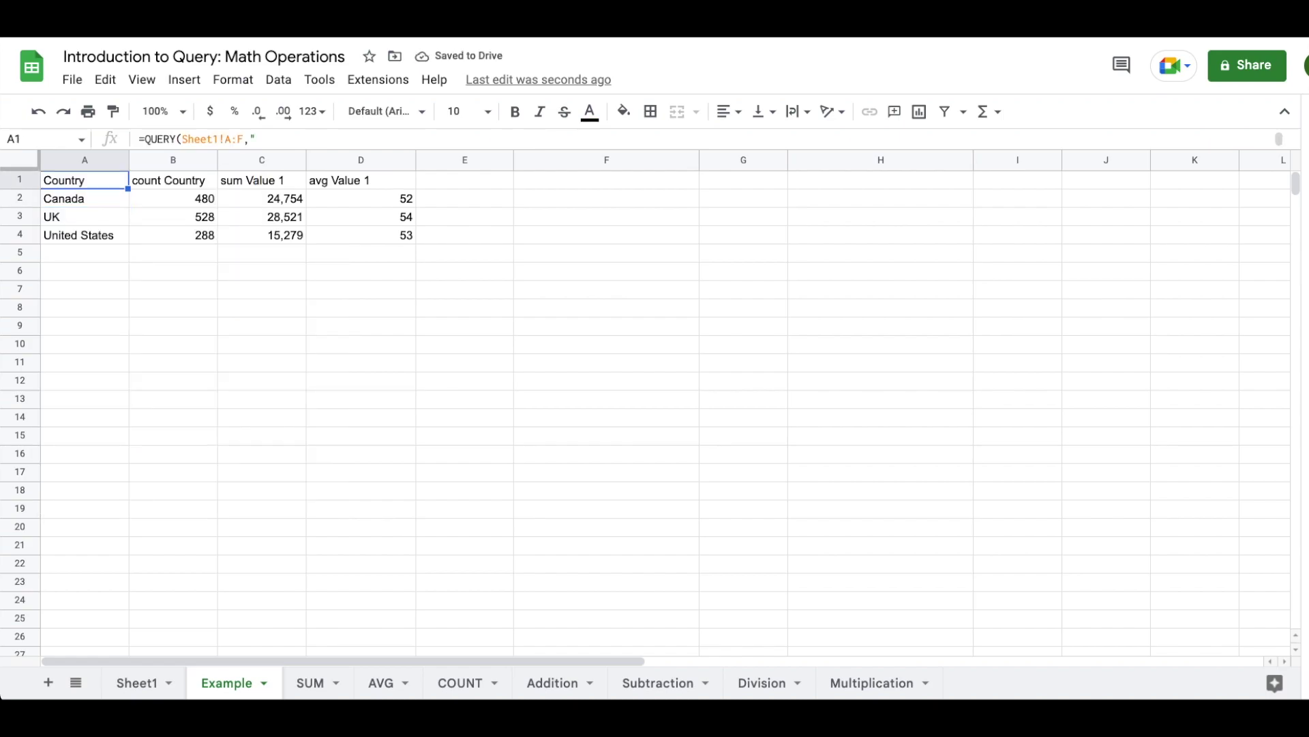
{"action": "key", "text": "Return"}
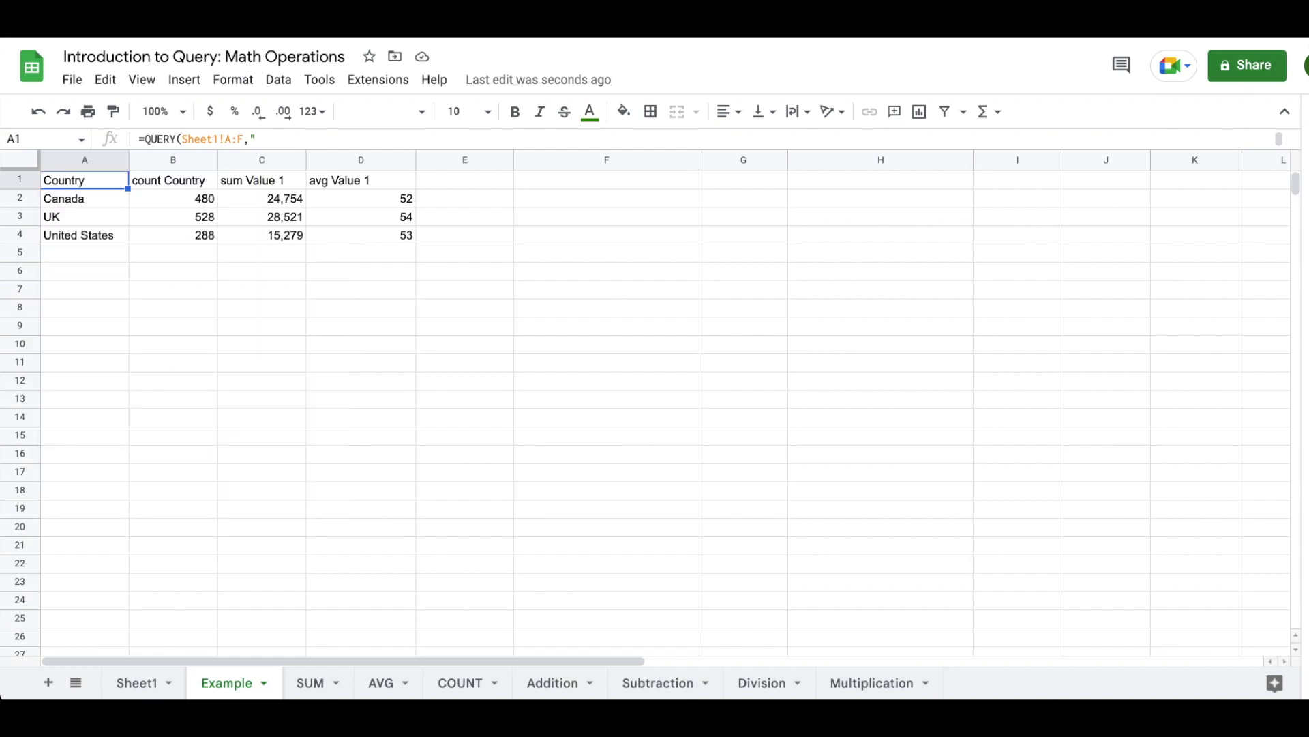
Step: Leave A1's formula editor without changes, then reopen the formula
{"action": "key", "text": "Escape"}
{"action": "key", "text": "Return"}
Step: Add an ORDER BY A desc clause after GROUP BY A
{"action": "left_click", "coordinate": [153, 216]}
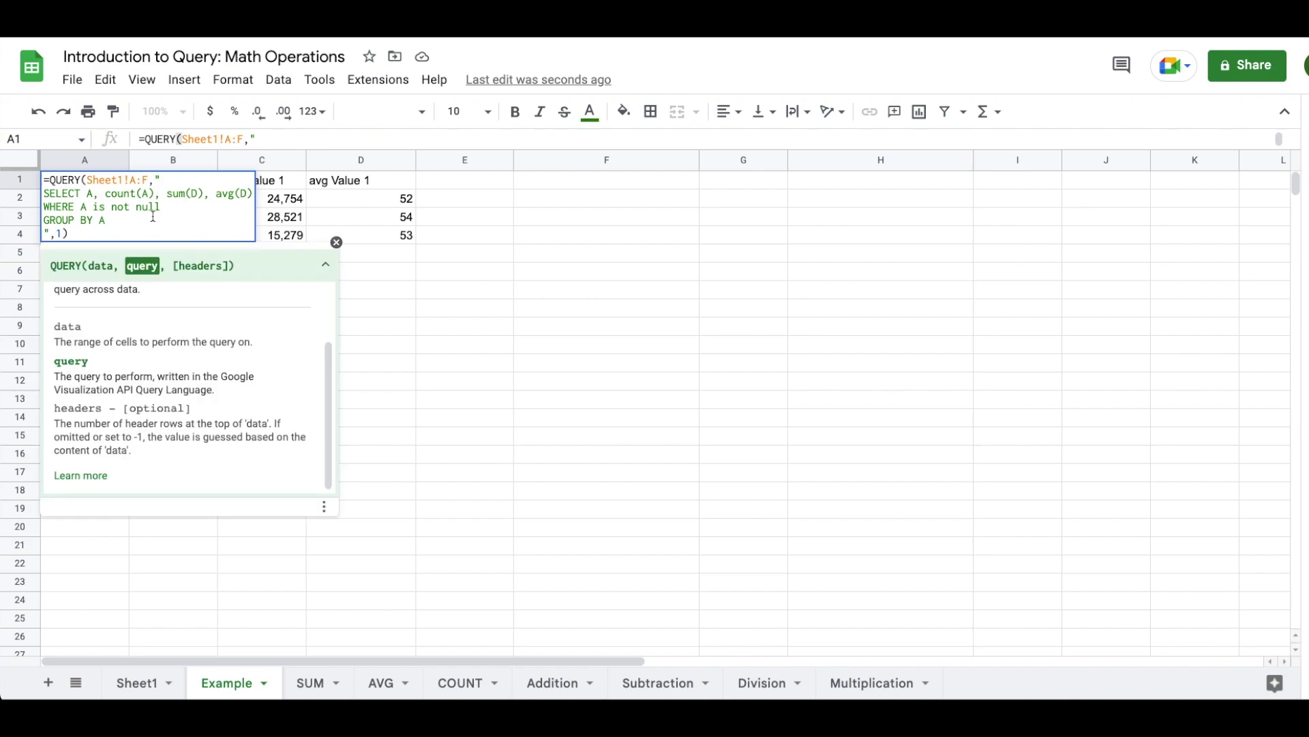
{"action": "key", "text": "alt+Return"}
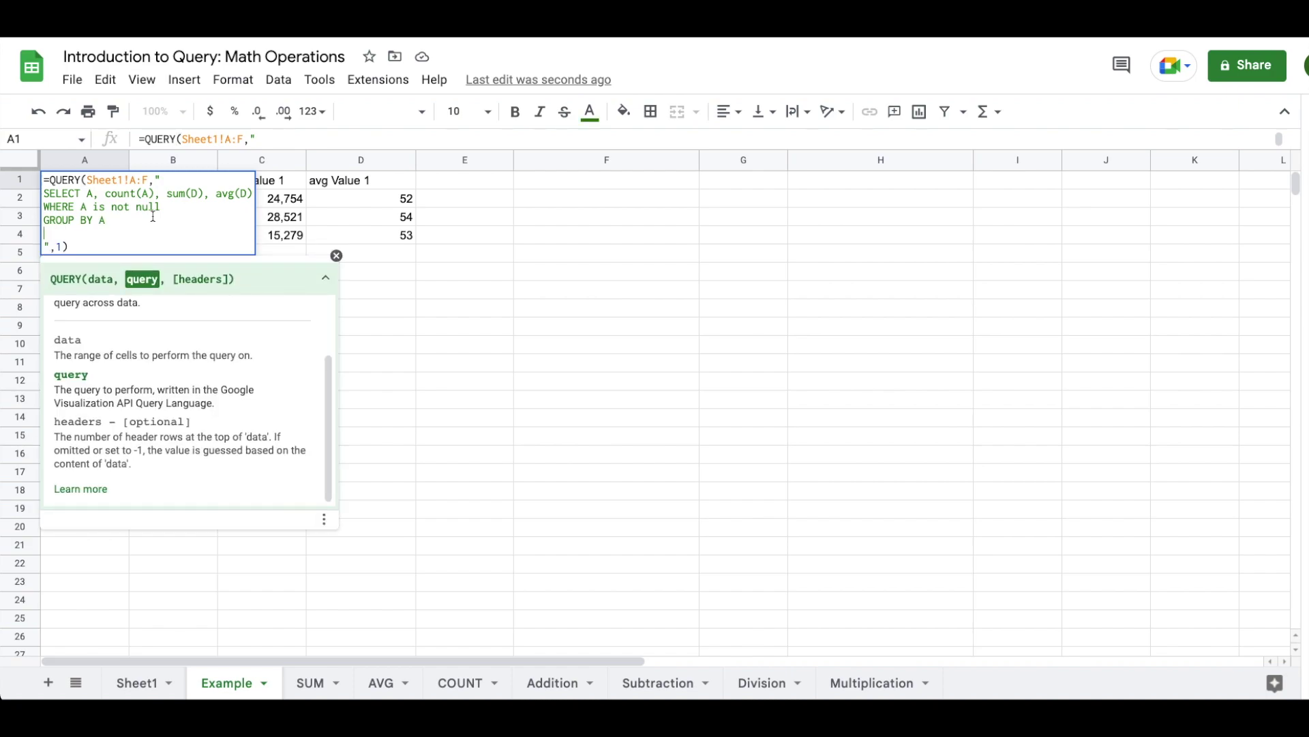
{"action": "type", "text": "ORDER BY"}
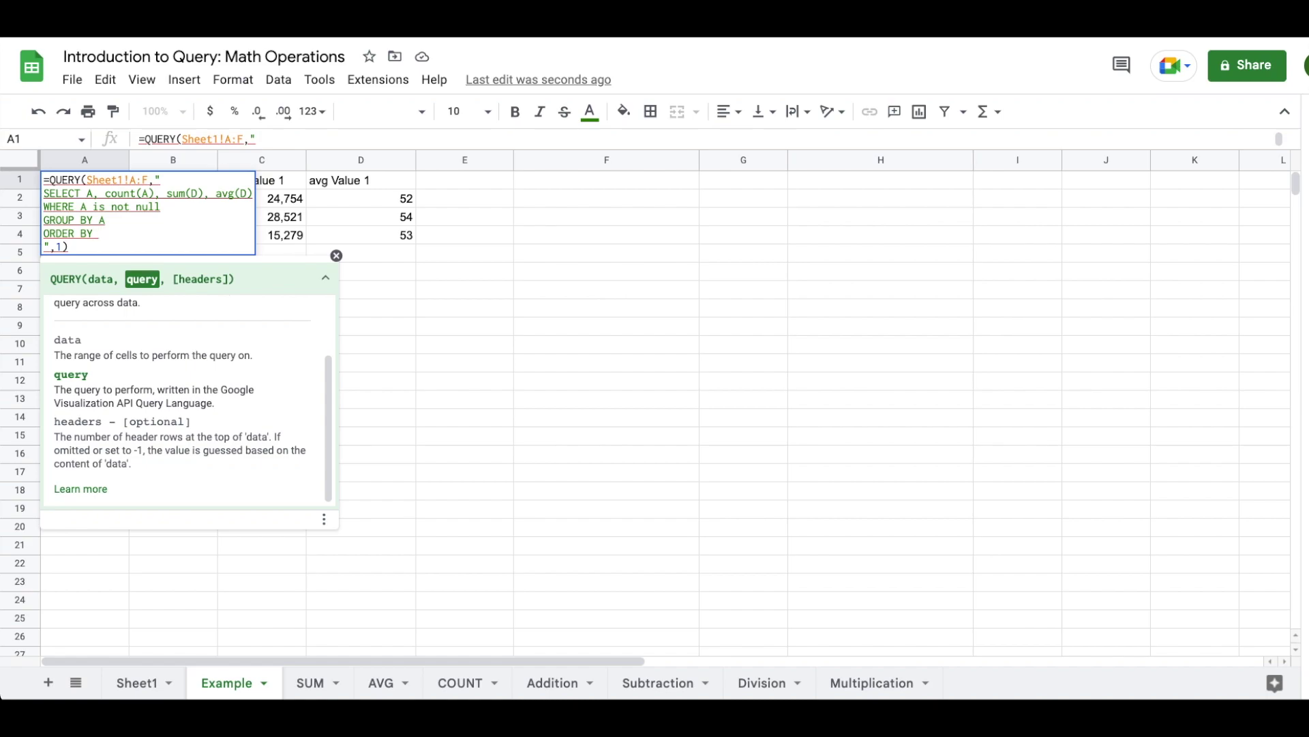
{"action": "type", "text": " A"}
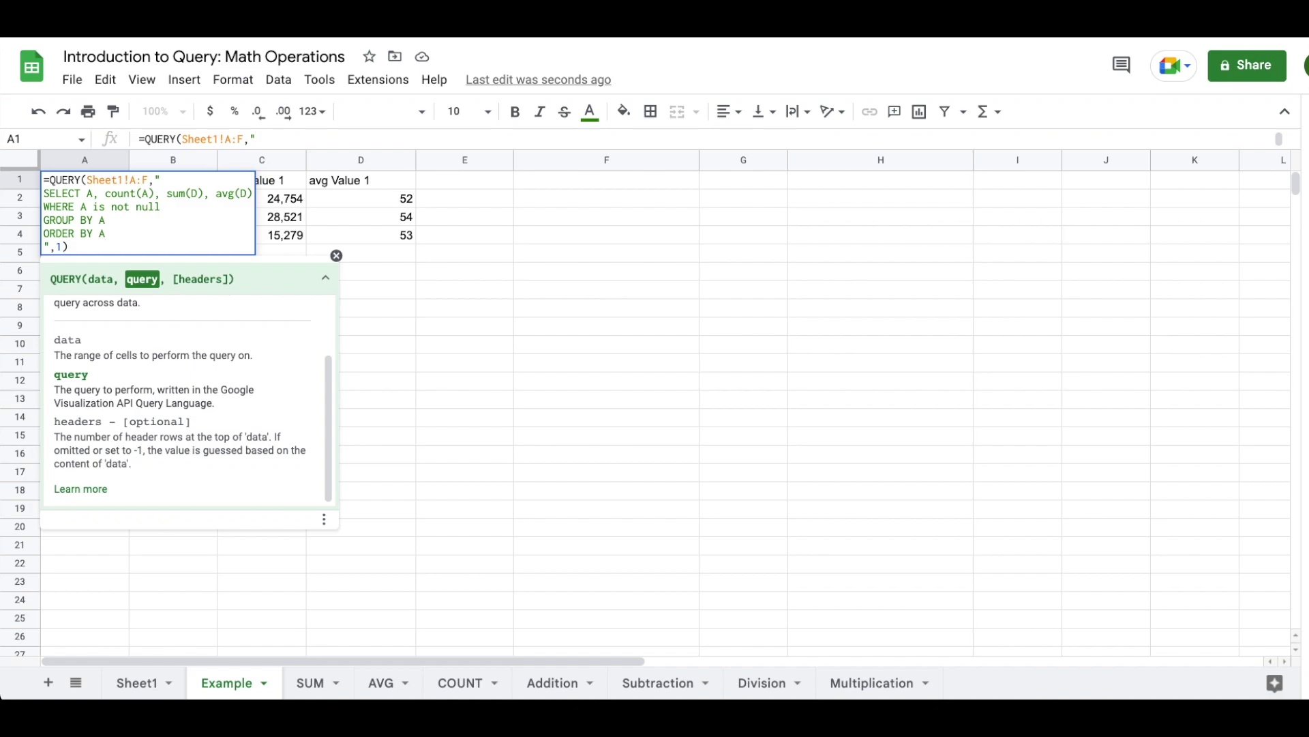
{"action": "key", "text": "Return"}
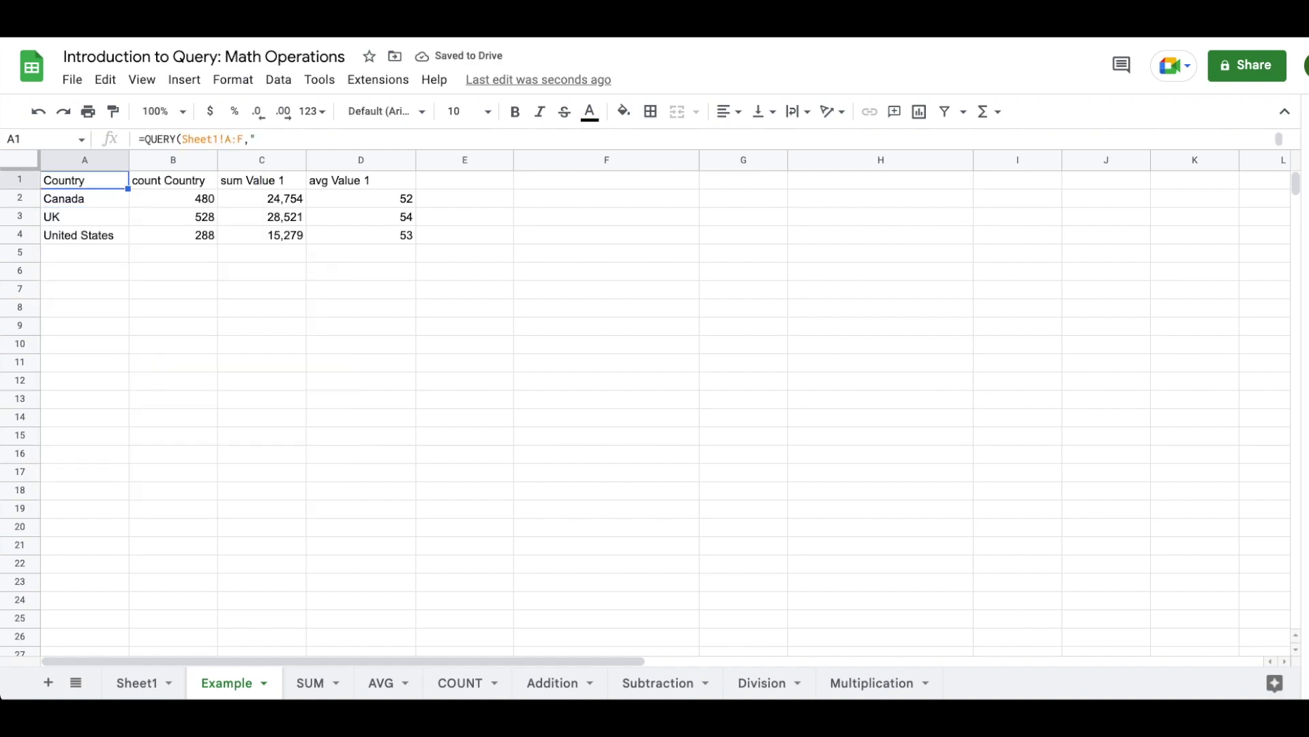
{"action": "key", "text": "Return"}
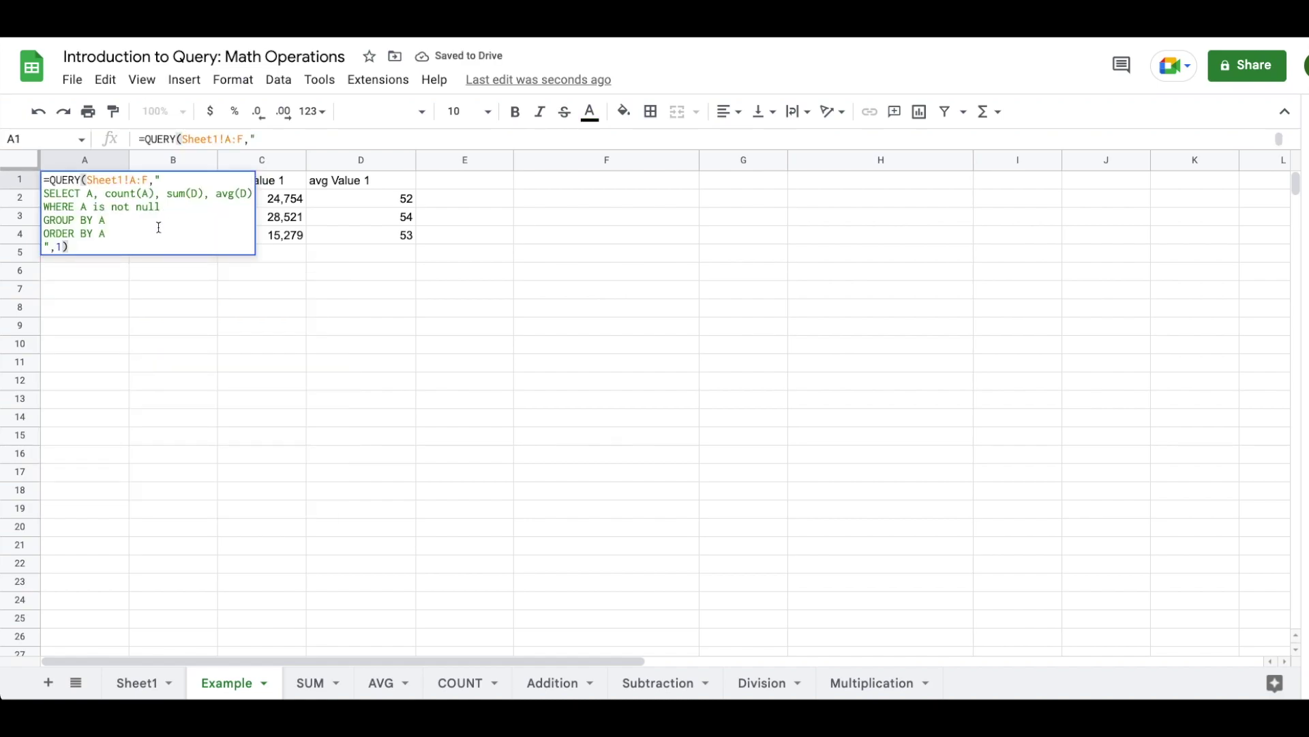
{"action": "type", "text": "desc"}
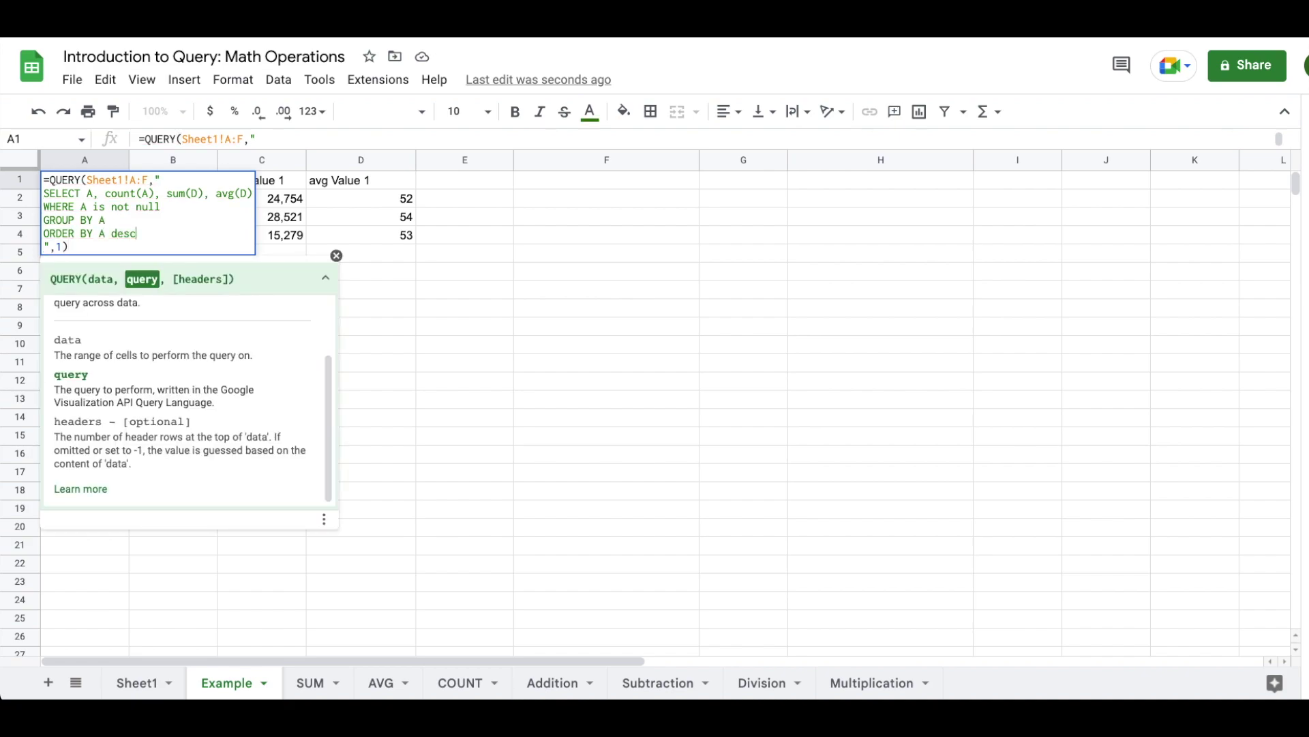
{"action": "key", "text": "Return"}
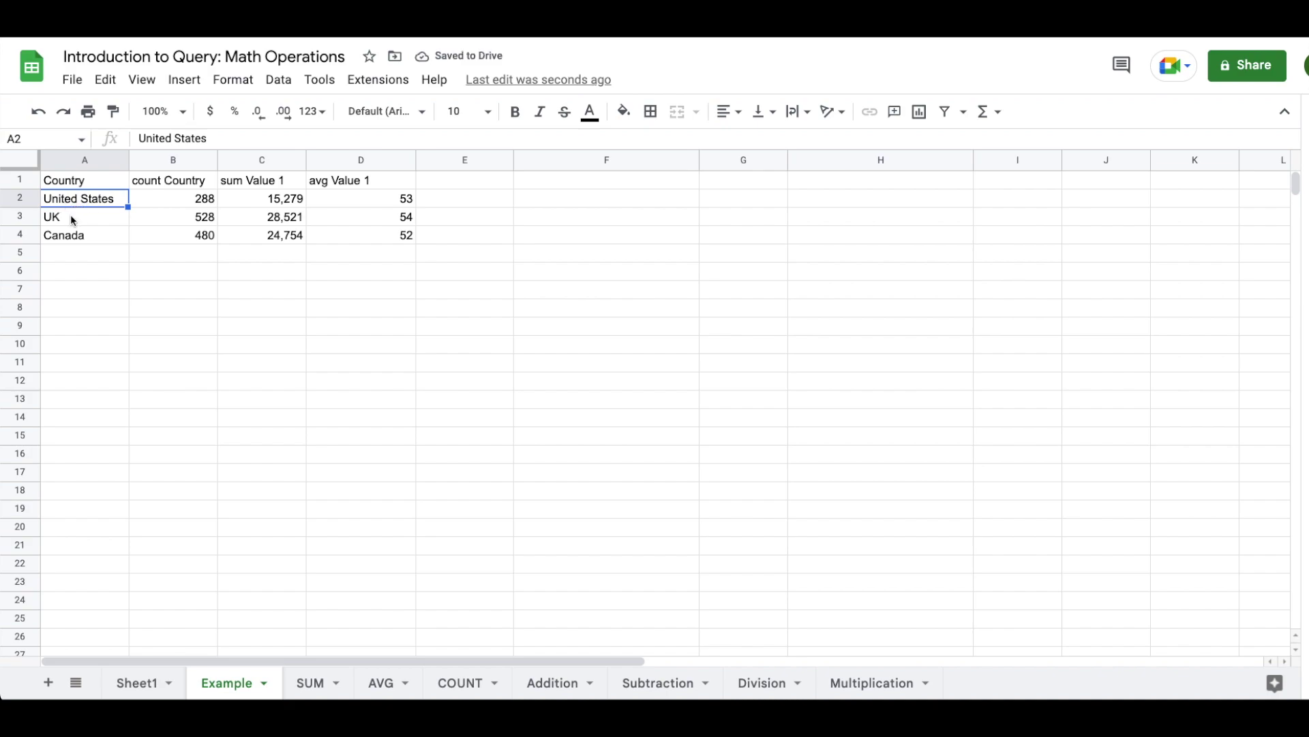
Step: Change the sort to ORDER BY count(A) desc
{"action": "key", "text": "Up"}
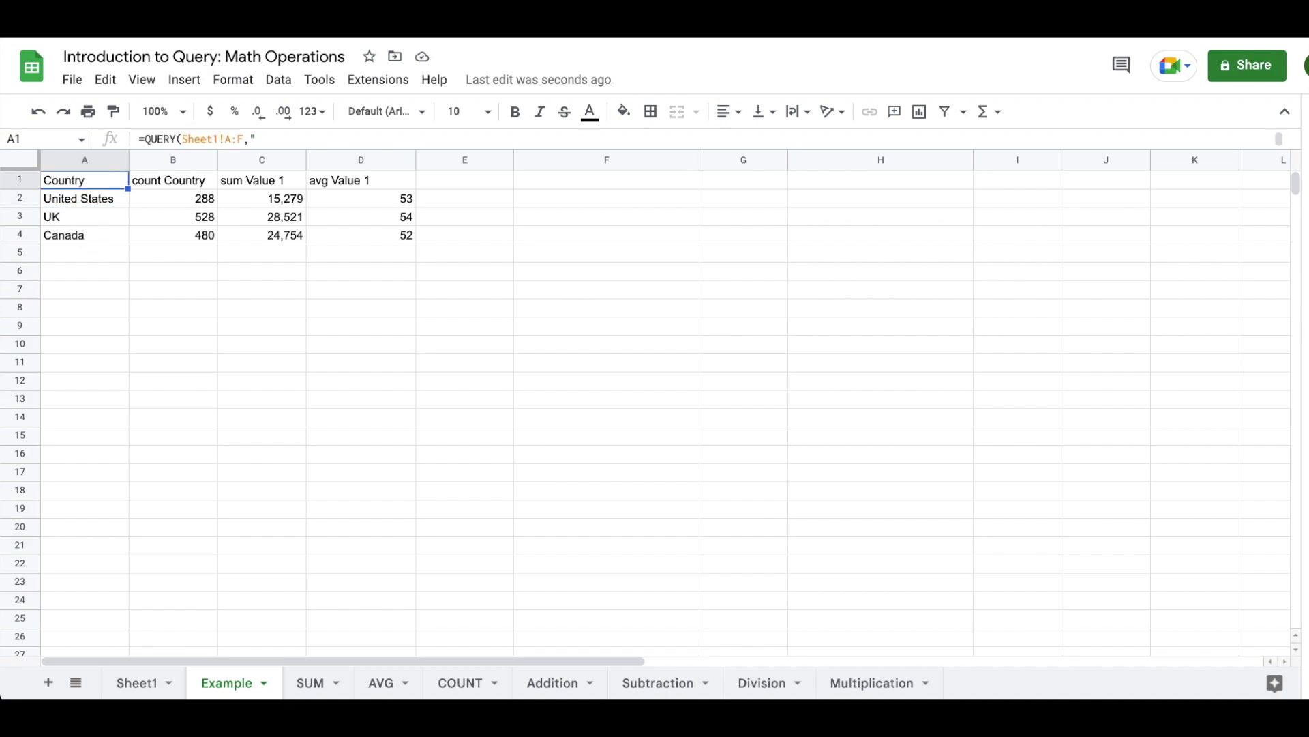
{"action": "key", "text": "Return"}
{"action": "left_click", "coordinate": [104, 234]}
{"action": "key", "text": "BackSpace"}
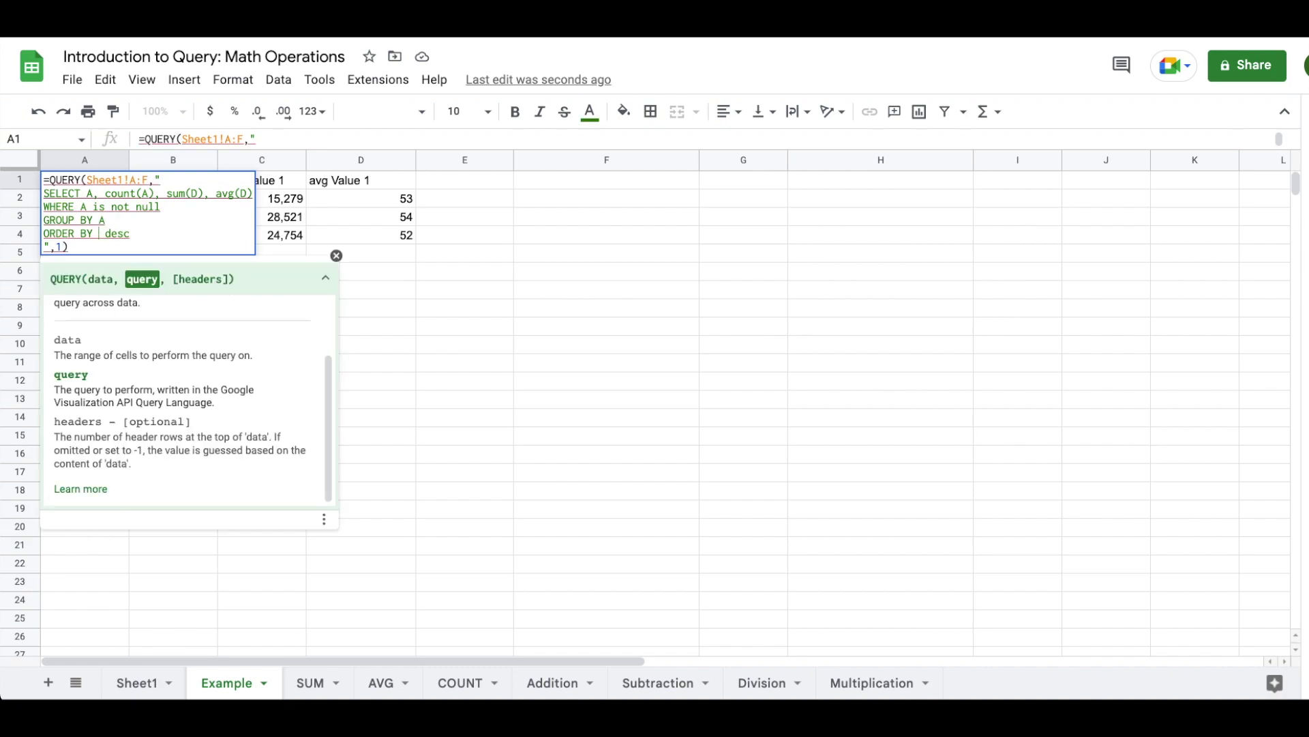
{"action": "type", "text": "count"}
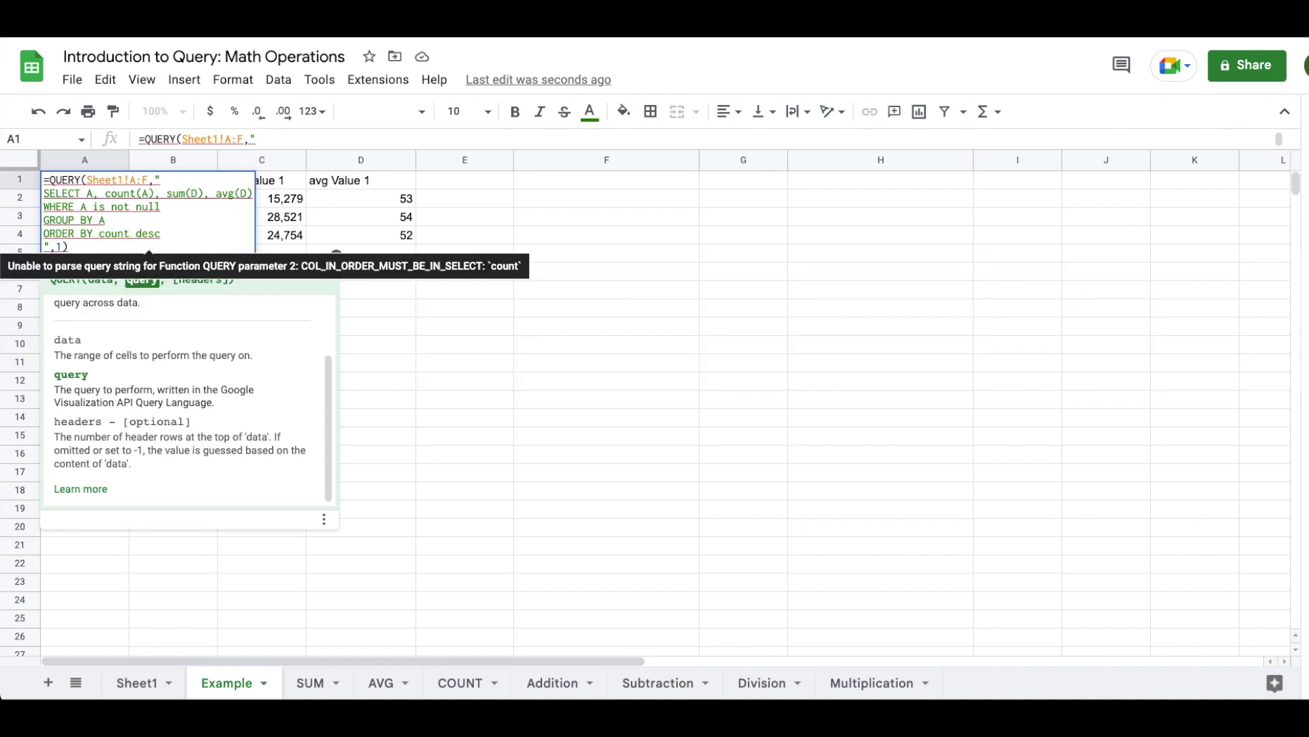
{"action": "type", "text": "(A)"}
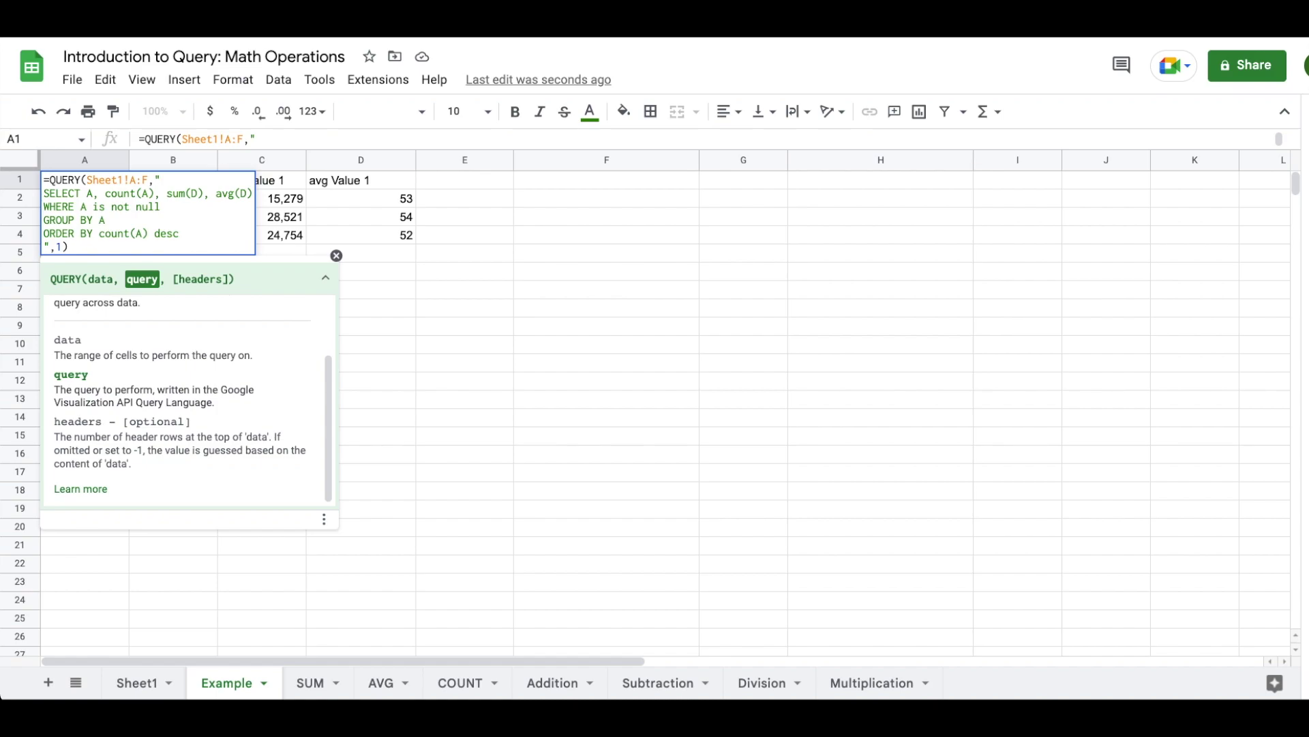
{"action": "key", "text": "Return"}
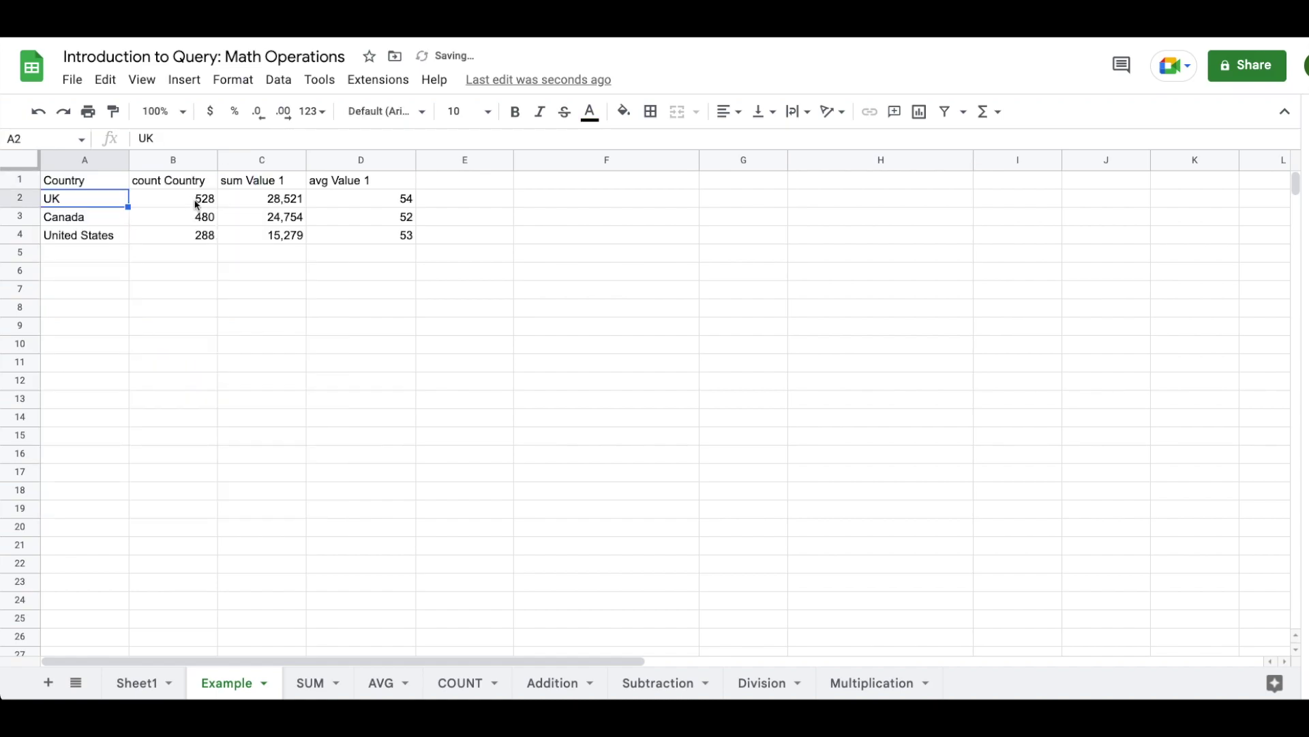
Step: Delete desc so countries sort by ascending count: United States, Canada, UK
{"action": "key", "text": "Up"}
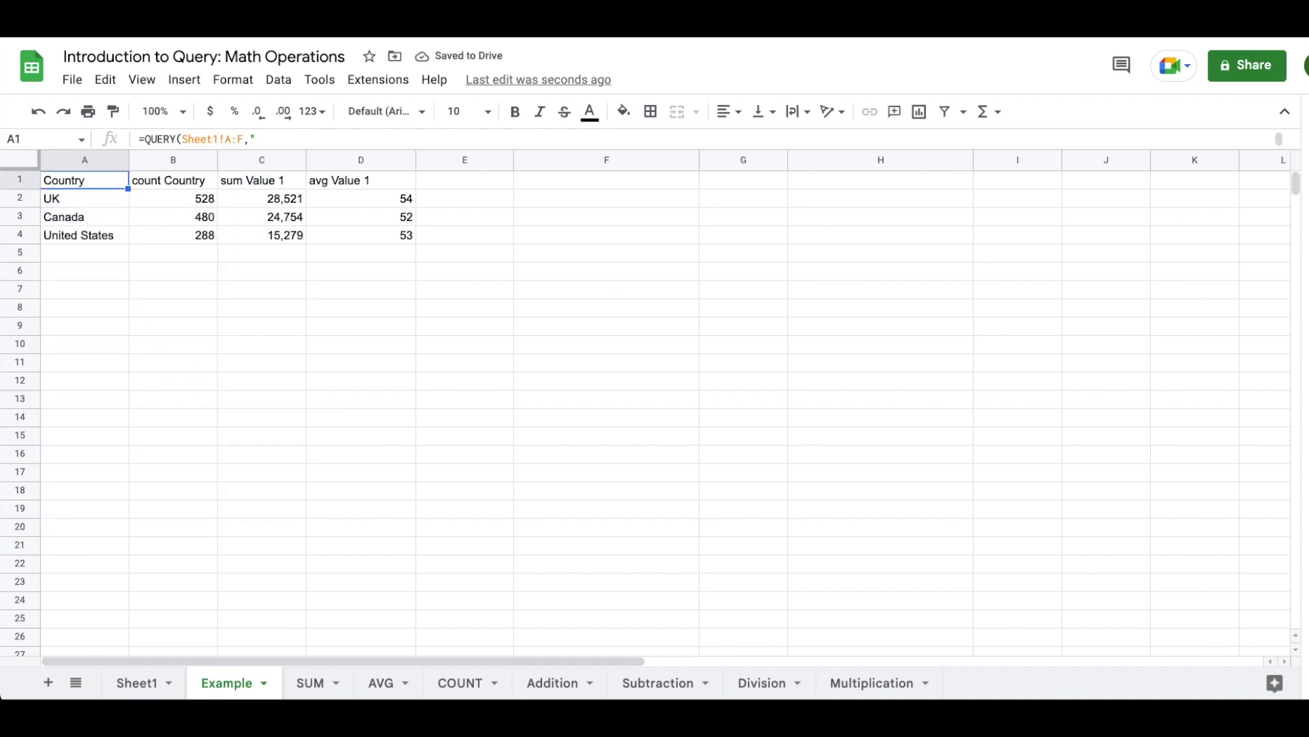
{"action": "key", "text": "Return"}
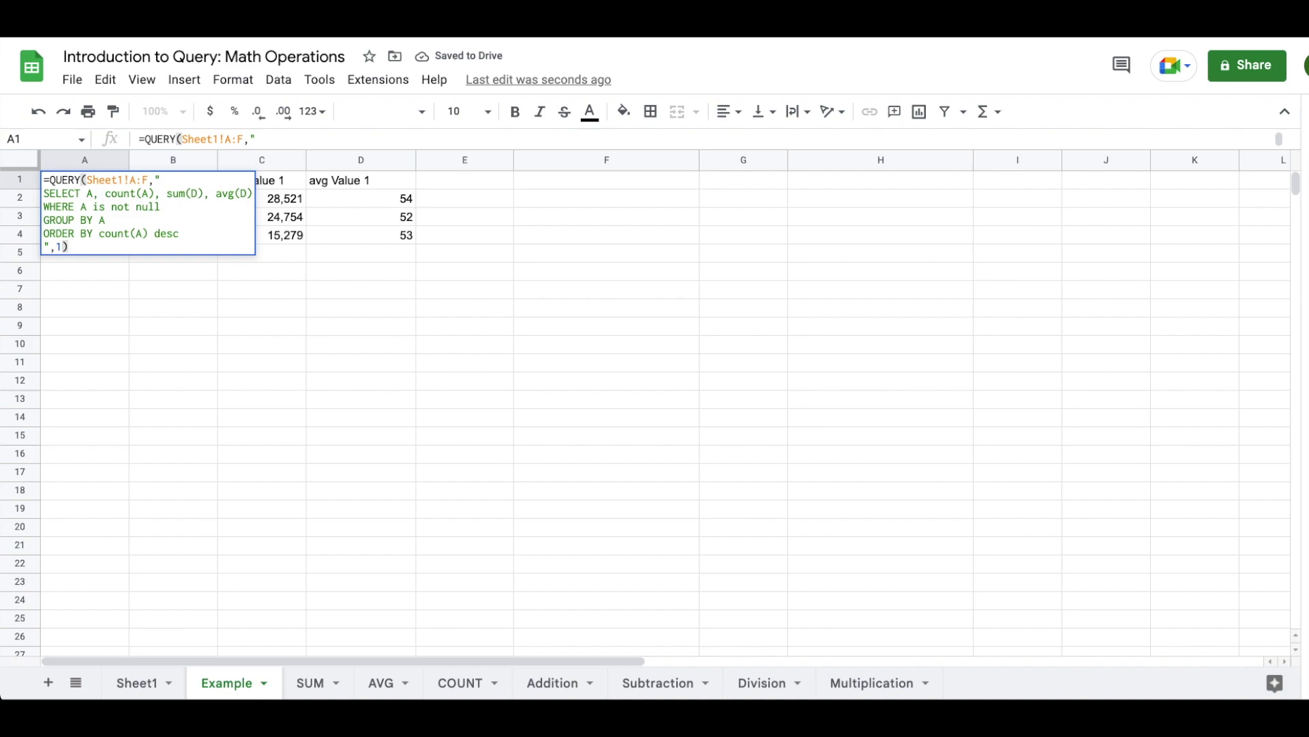
{"action": "left_click", "coordinate": [179, 234]}
{"action": "key", "text": "BackSpace"}
{"action": "key", "text": "BackSpace"}
{"action": "key", "text": "BackSpace"}
{"action": "key", "text": "BackSpace"}
{"action": "key", "text": "BackSpace"}
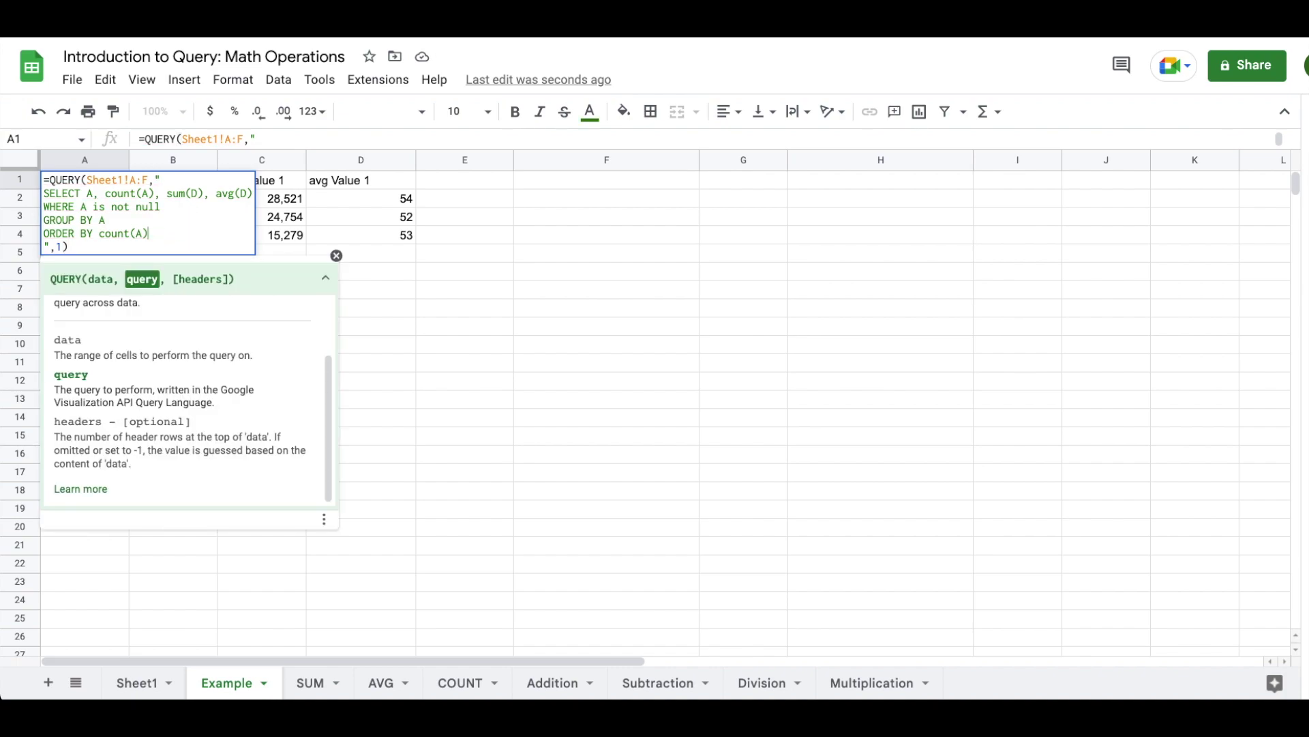
{"action": "key", "text": "Return"}
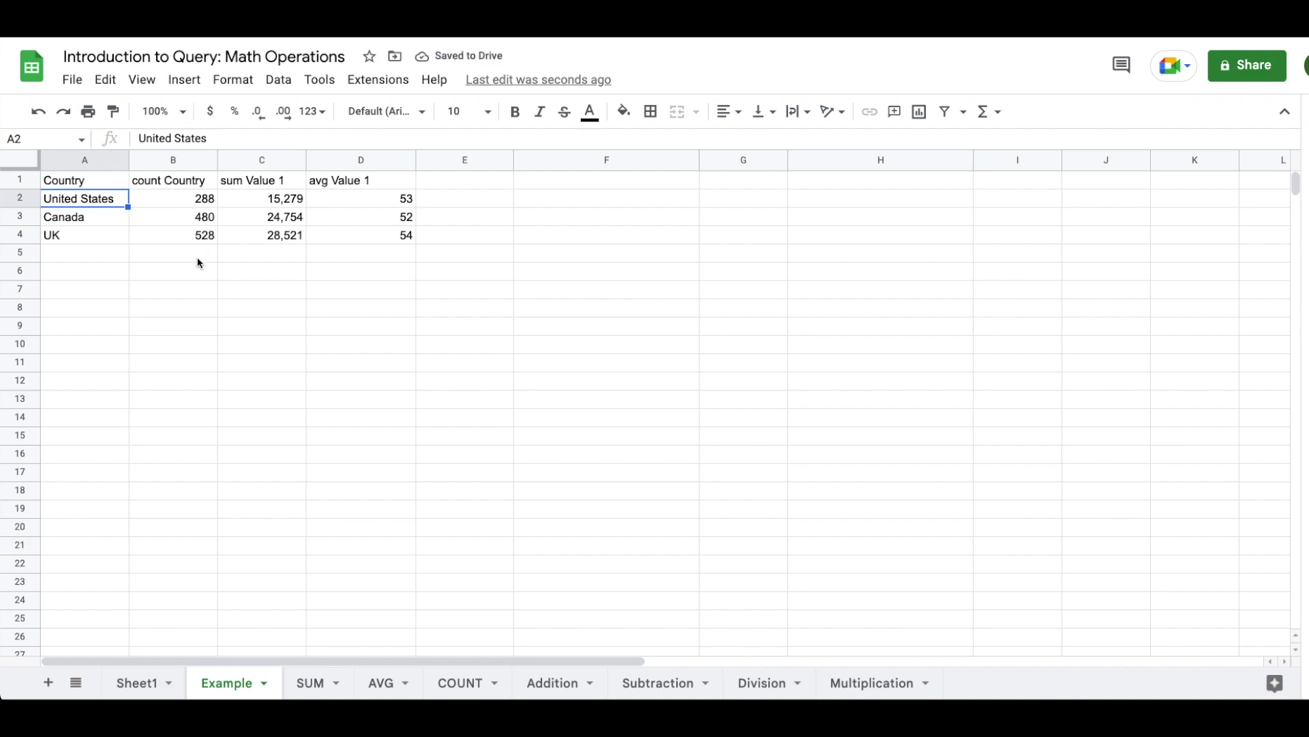
{"action": "key", "text": "Up"}
{"action": "key", "text": "Return"}
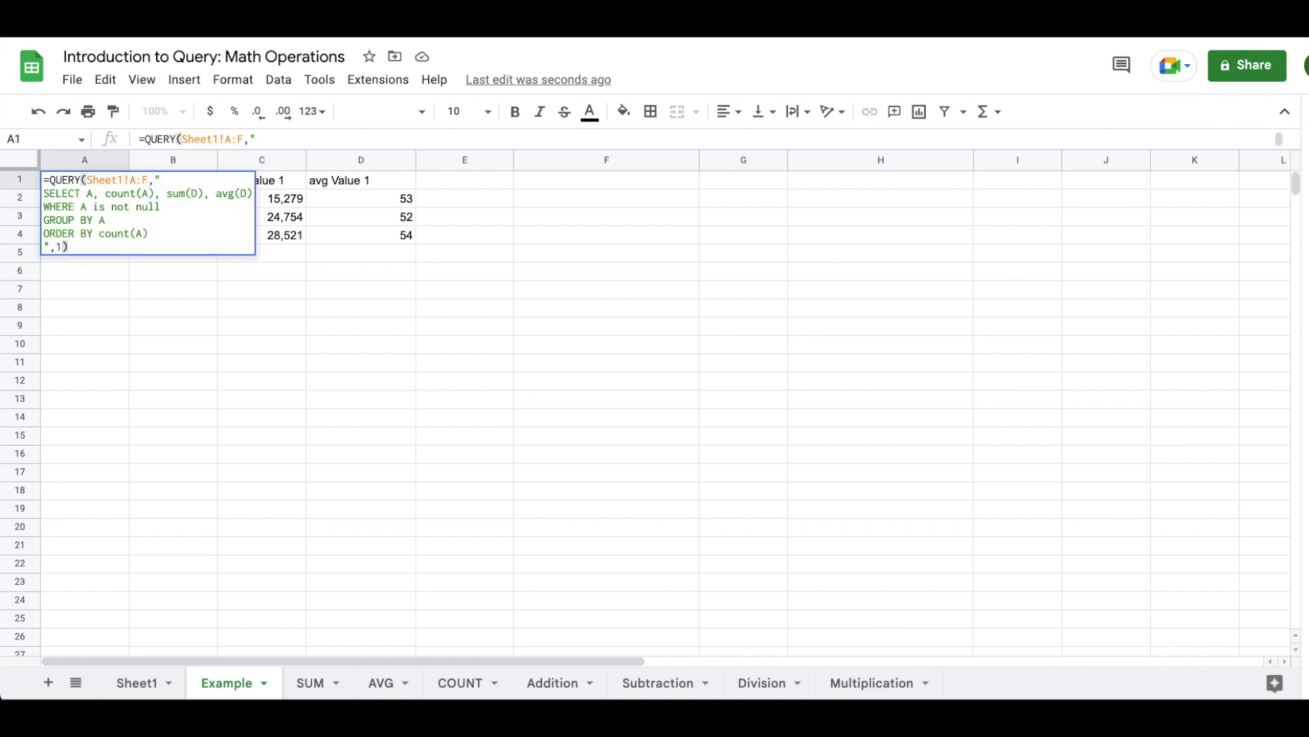
{"action": "left_click", "coordinate": [195, 240]}
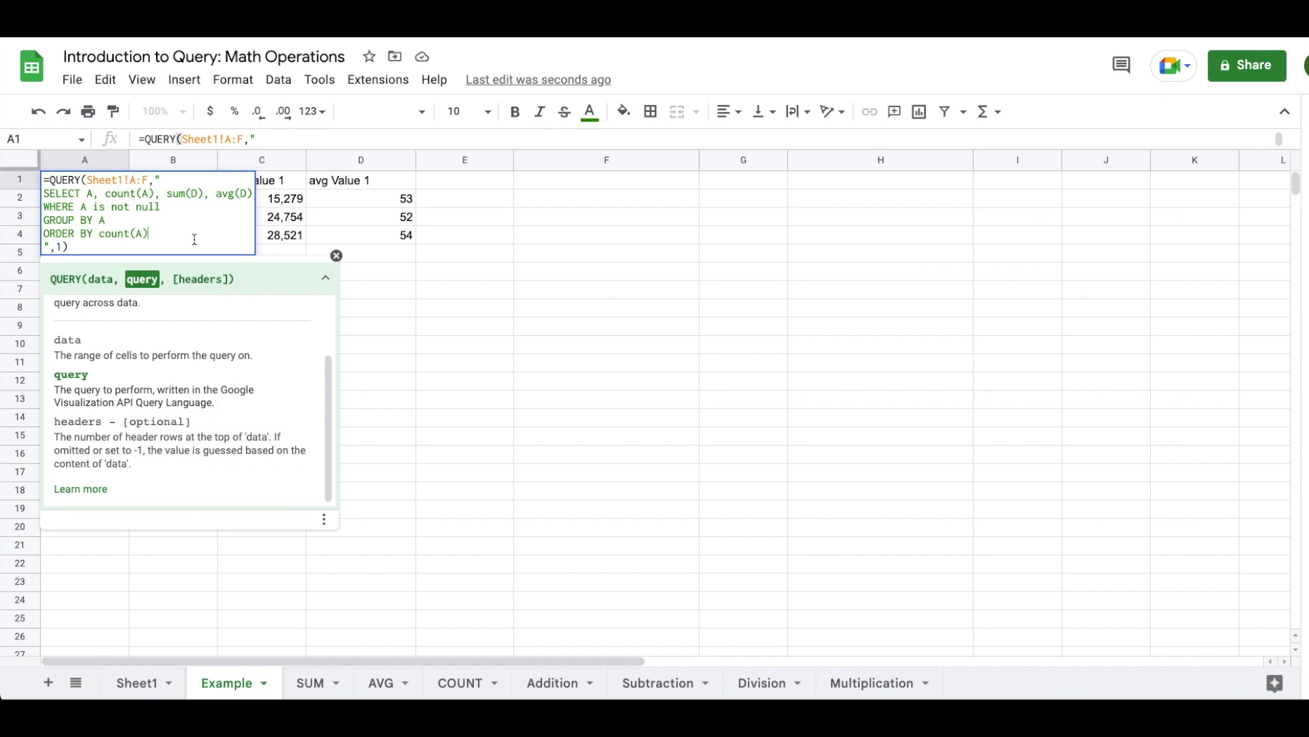
{"action": "type", "text": "desc"}
{"action": "key", "text": "BackSpace"}
{"action": "key", "text": "BackSpace"}
{"action": "key", "text": "BackSpace"}
{"action": "key", "text": "BackSpace"}
{"action": "type", "text": "asc"}
{"action": "key", "text": "BackSpace"}
{"action": "key", "text": "BackSpace"}
{"action": "key", "text": "BackSpace"}
{"action": "key", "text": "BackSpace"}
{"action": "key", "text": "Return"}
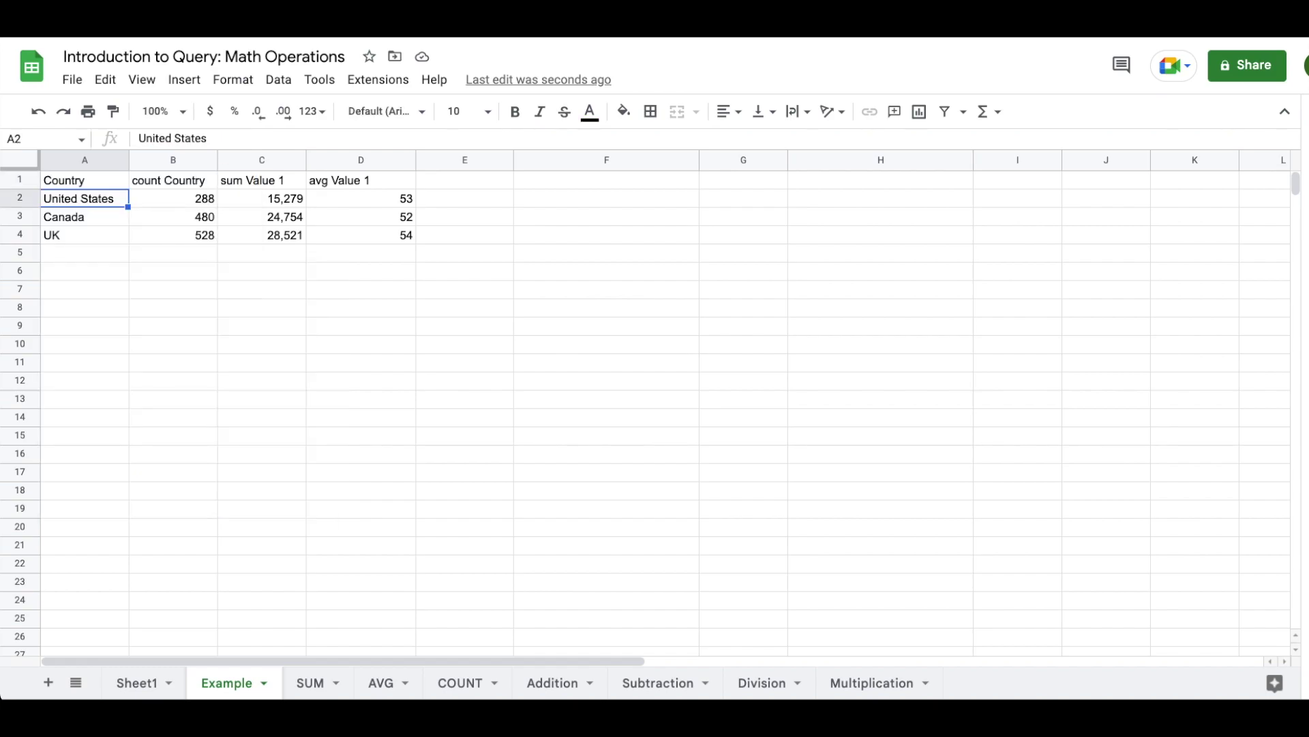
{"action": "key", "text": "Up"}
{"action": "key", "text": "Return"}
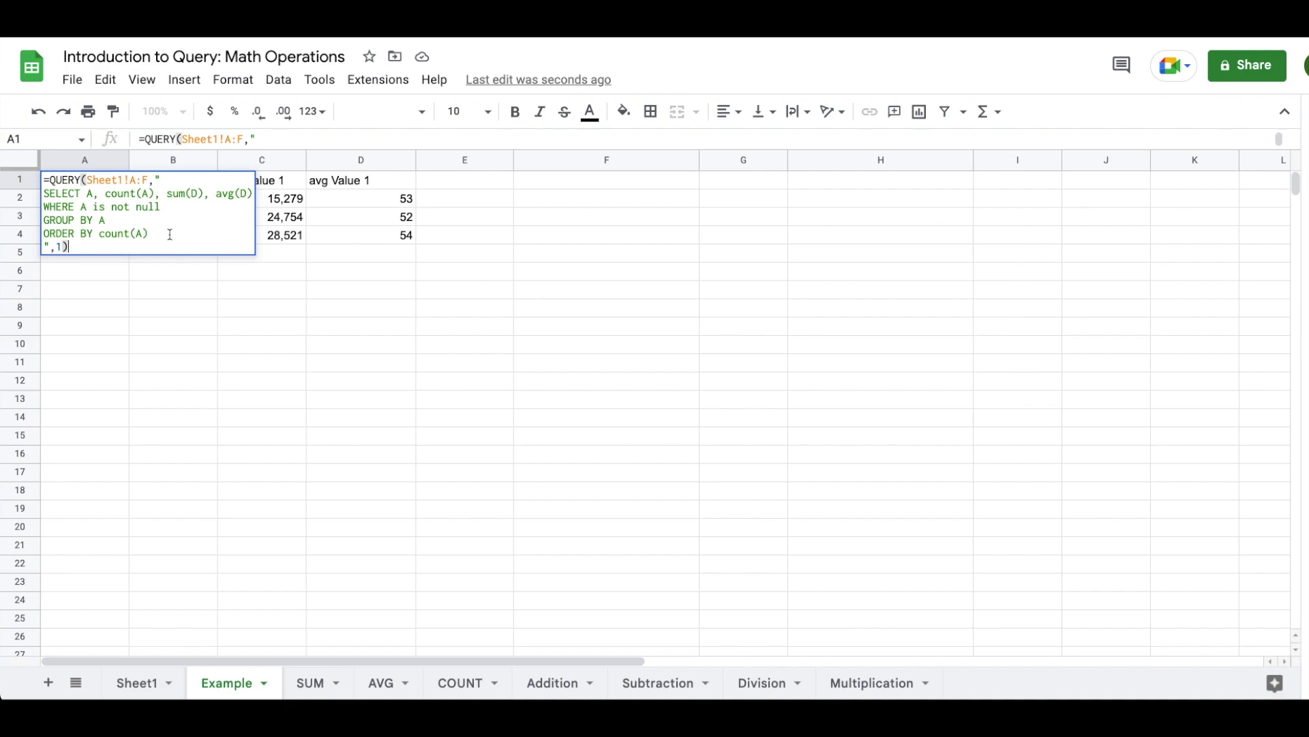
{"action": "left_click", "coordinate": [170, 234]}
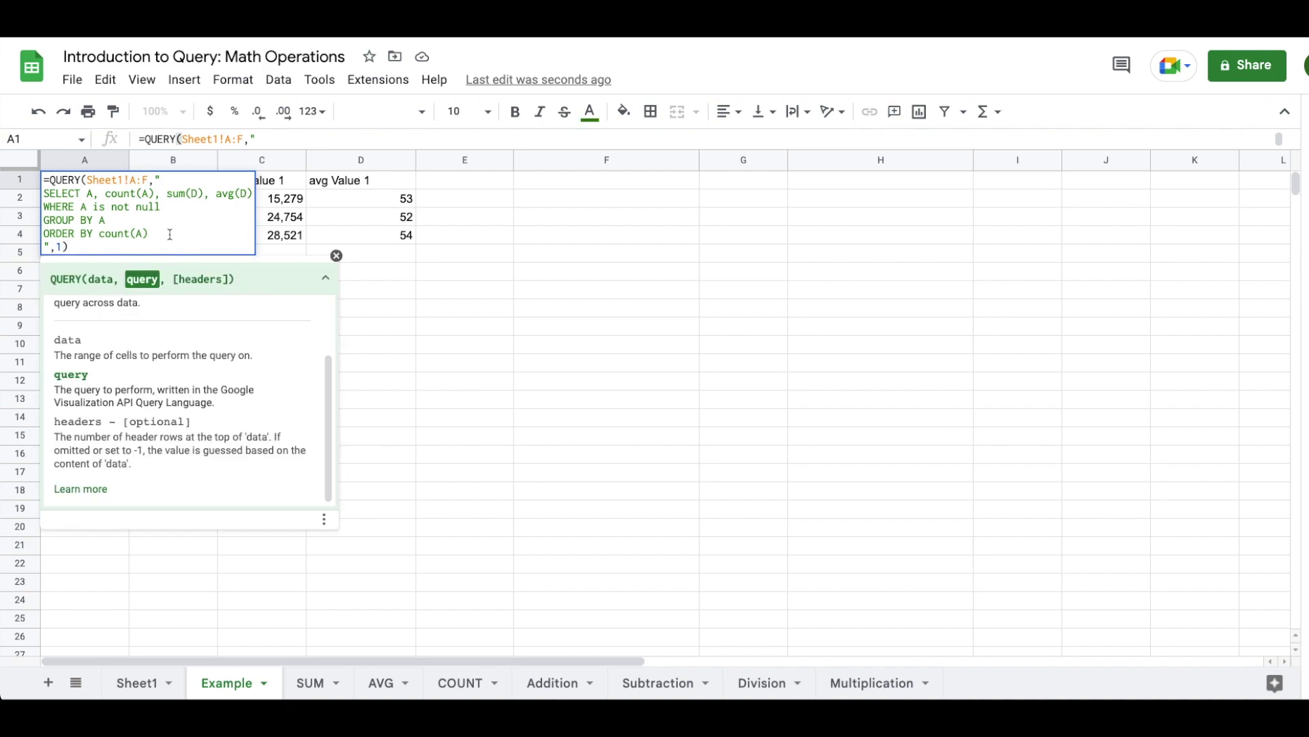
Step: Add a LABEL clause naming avg(D) 'Average Amount'
{"action": "key", "text": "ctrl+Return"}
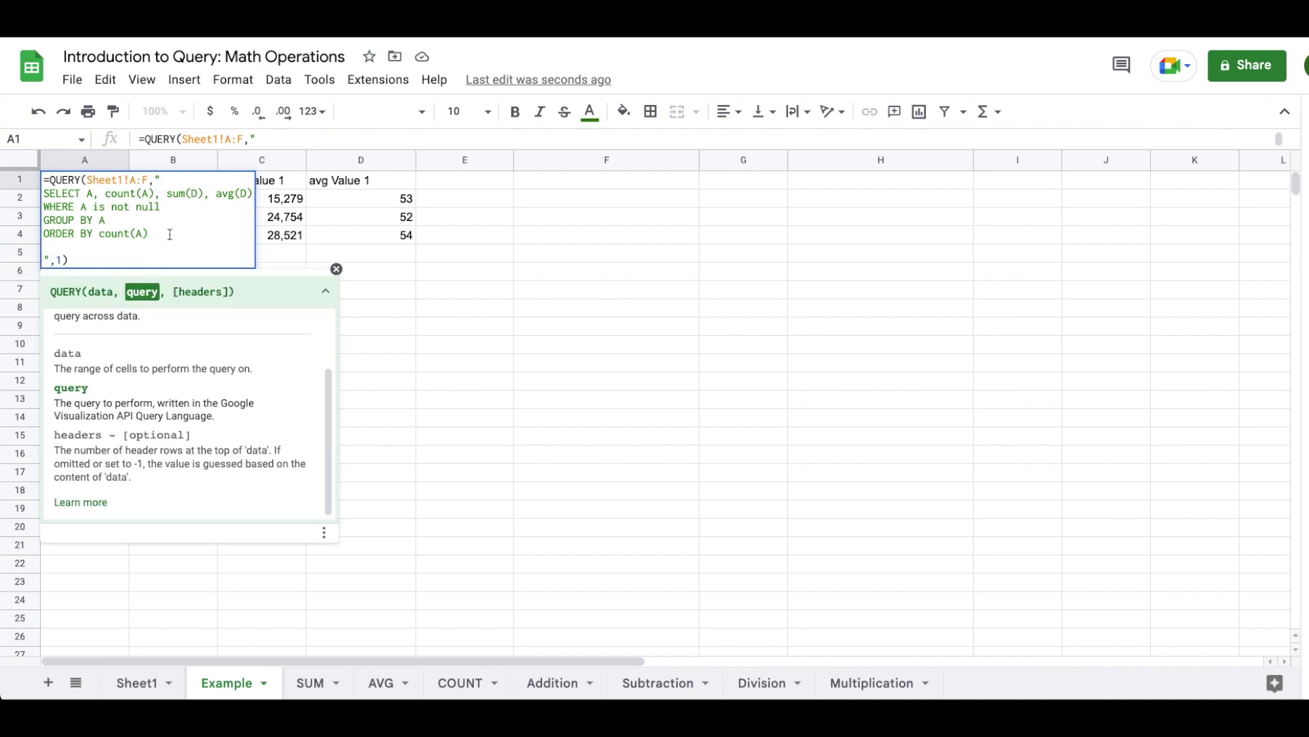
{"action": "type", "text": "LABEL"}
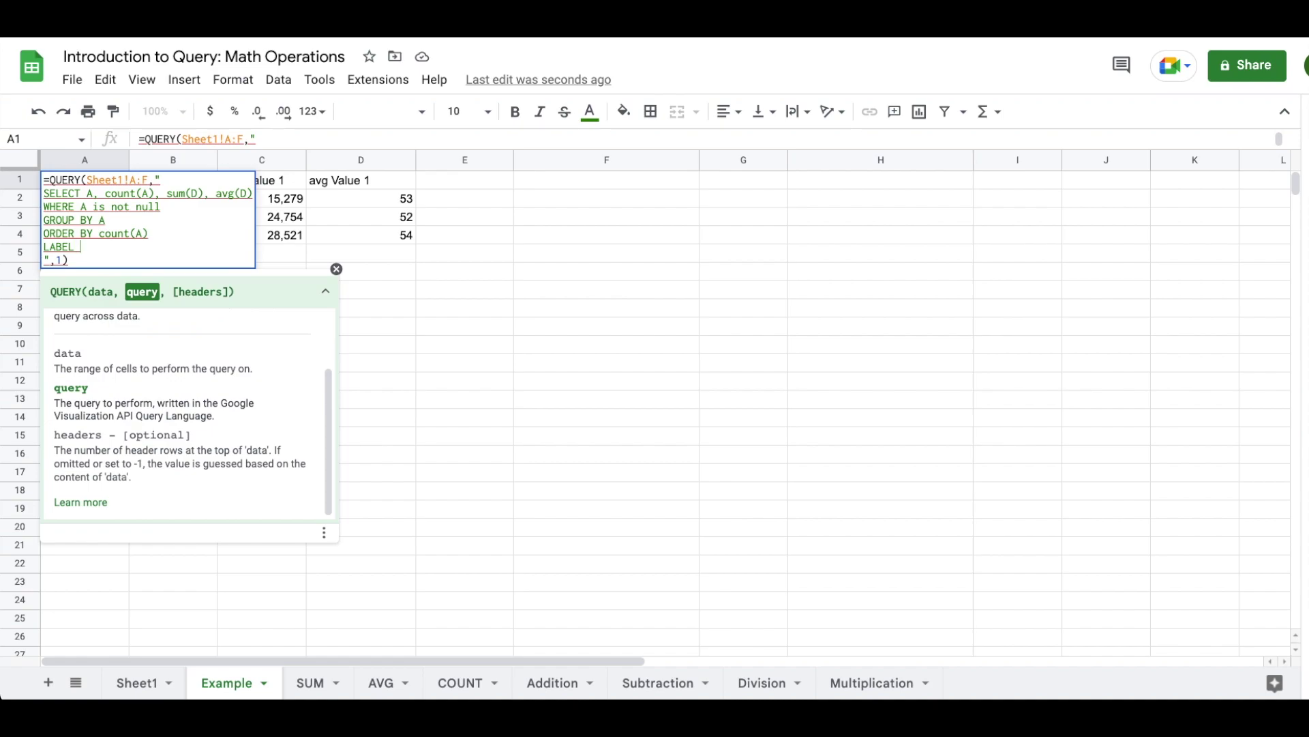
{"action": "key", "text": "ctrl+Return"}
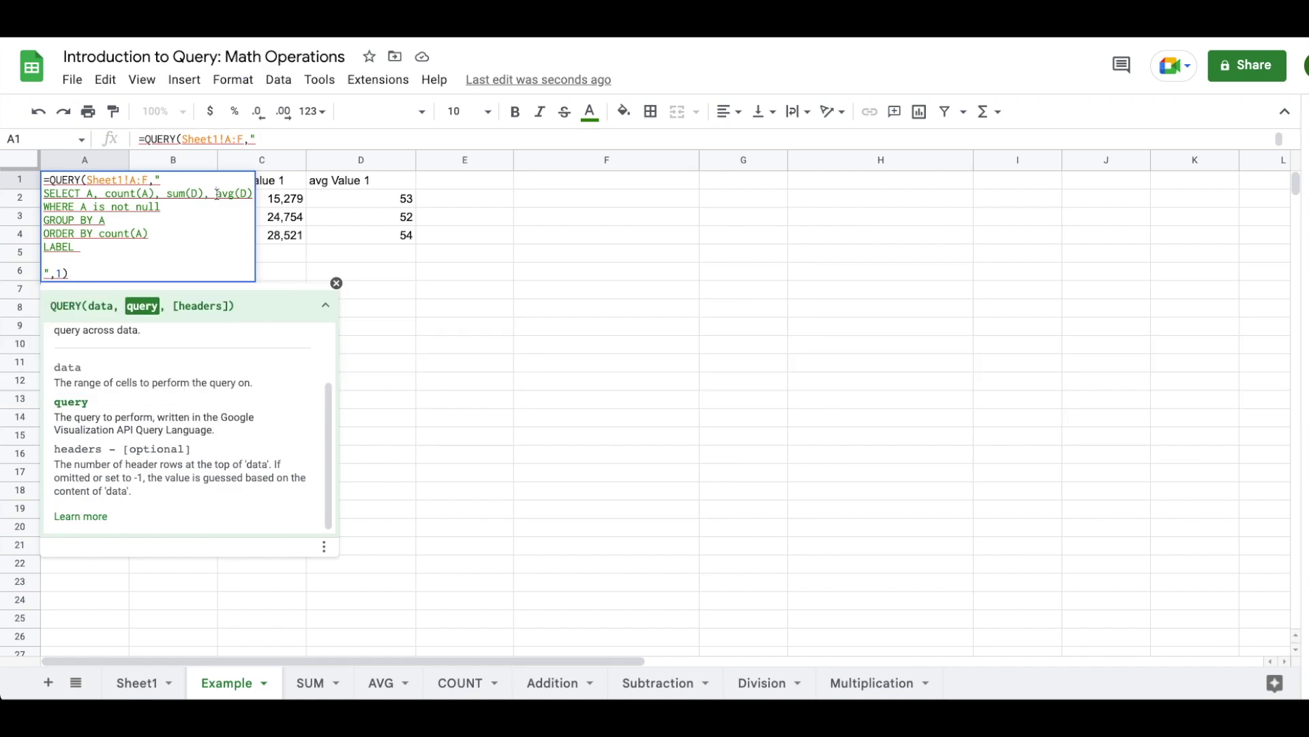
{"action": "left_click_drag", "start_coordinate": [216, 194], "coordinate": [252, 197]}
{"action": "key", "text": "ctrl+c"}
{"action": "left_click", "coordinate": [79, 260]}
{"action": "key", "text": "ctrl+v"}
{"action": "type", "text": "'Average Amount'"}
{"action": "key", "text": "Return"}
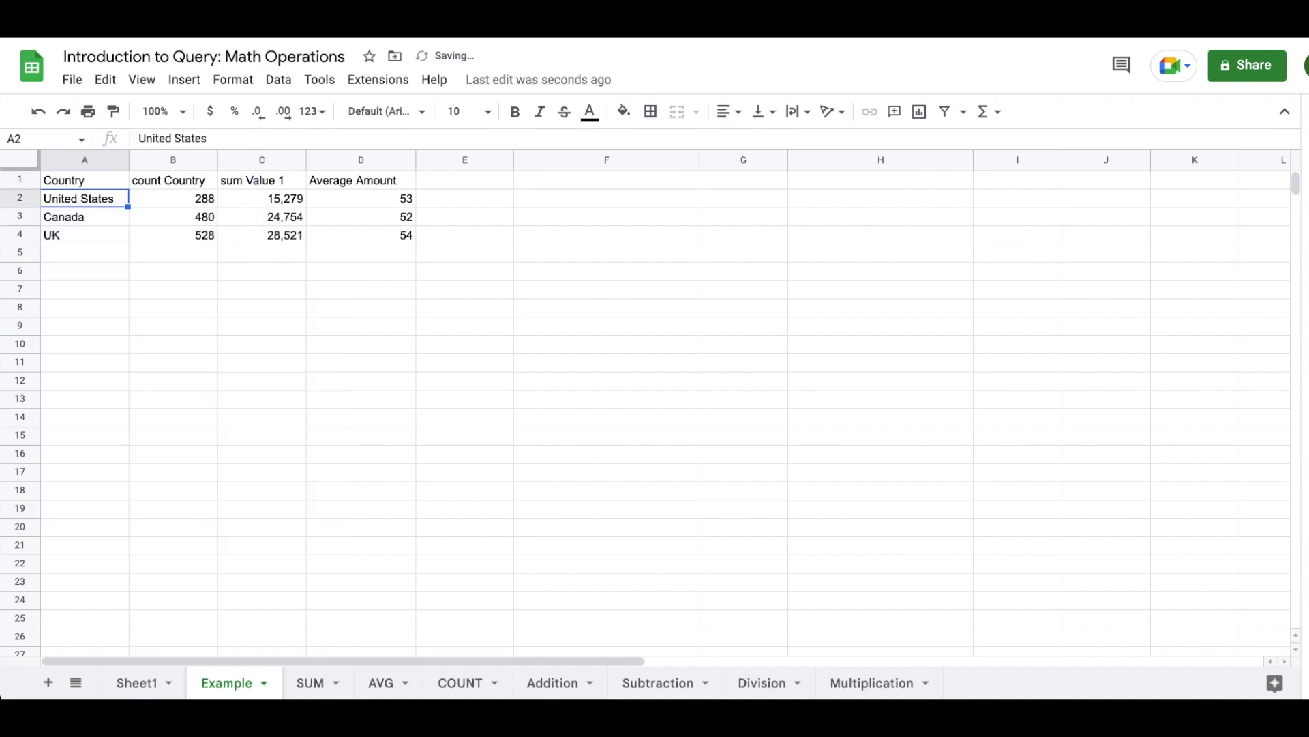
Step: Extend the LABEL clause with sum(D) 'Total Amount'
{"action": "left_click", "coordinate": [82, 181]}
{"action": "key", "text": "Return"}
{"action": "left_click", "coordinate": [185, 260]}
{"action": "type", "text": ","}
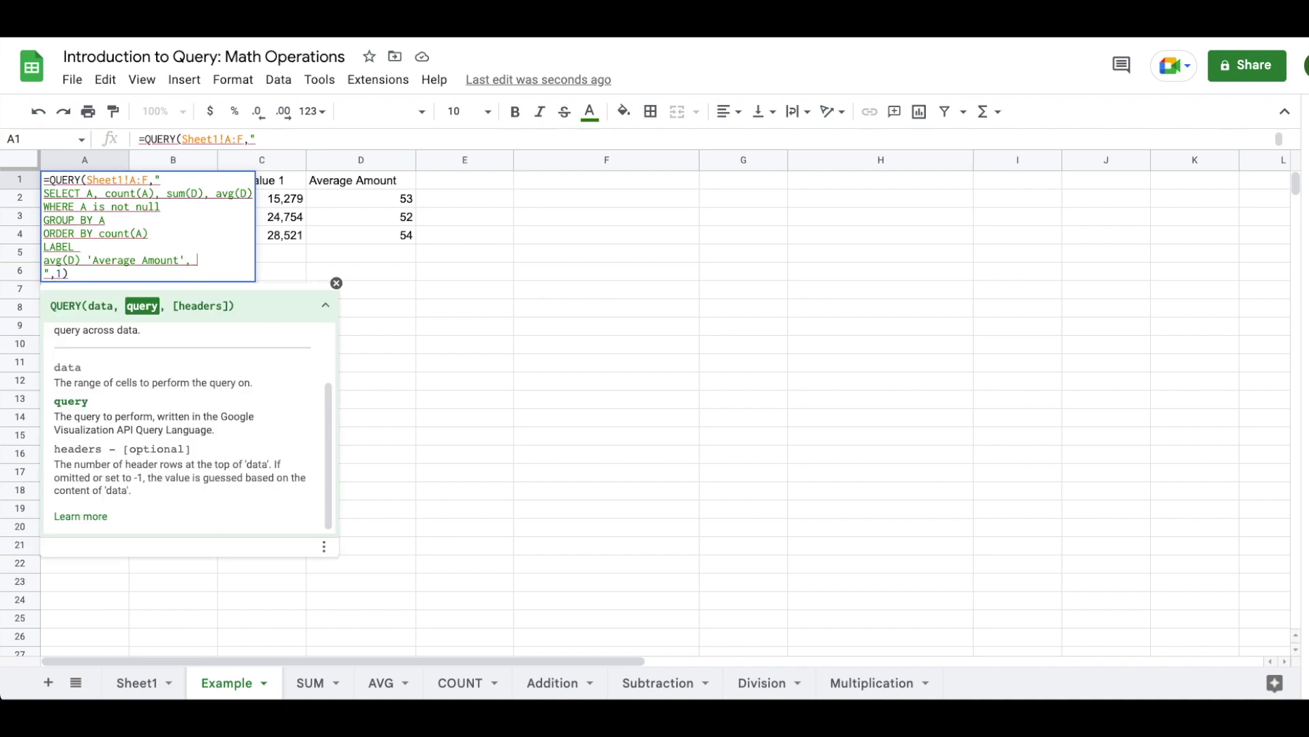
{"action": "key", "text": "ctrl+Return"}
{"action": "type", "text": "sum(D) '"}
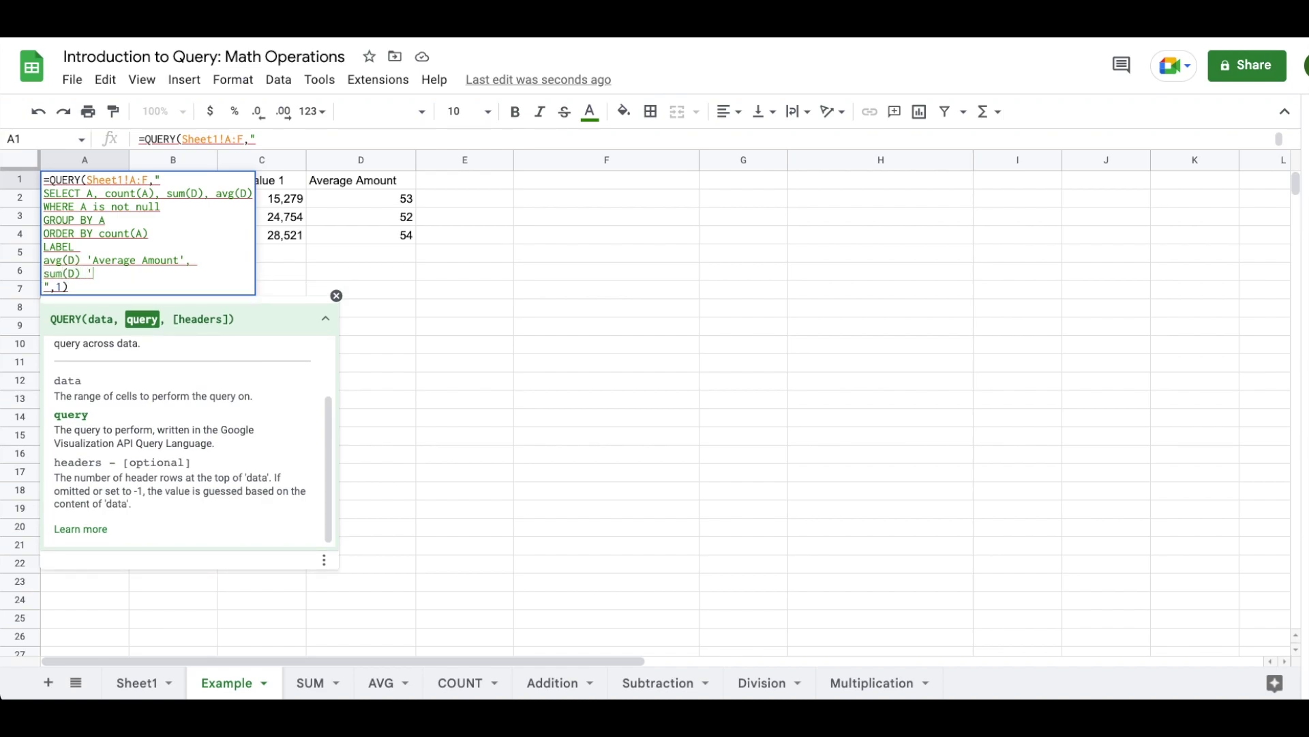
{"action": "type", "text": "Total Amount'"}
{"action": "key", "text": "Return"}
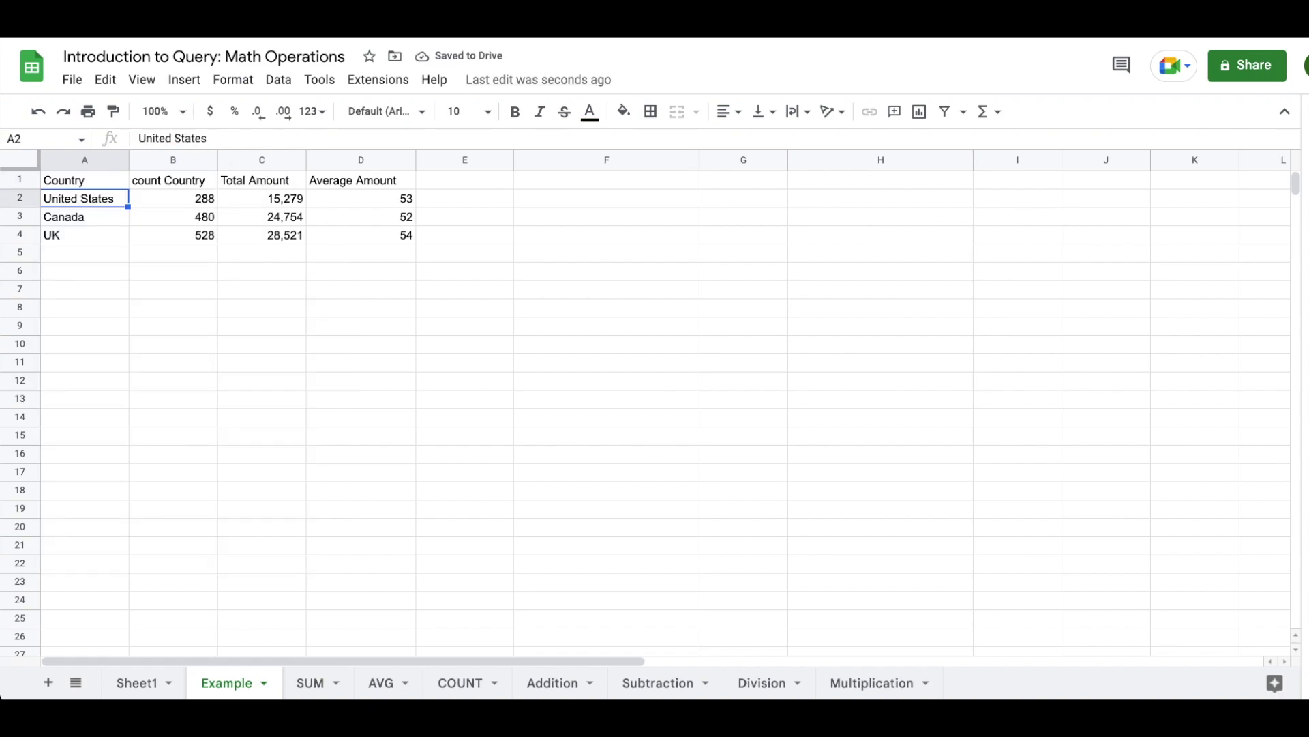
{"action": "key", "text": "Up"}
{"action": "key", "text": "Return"}
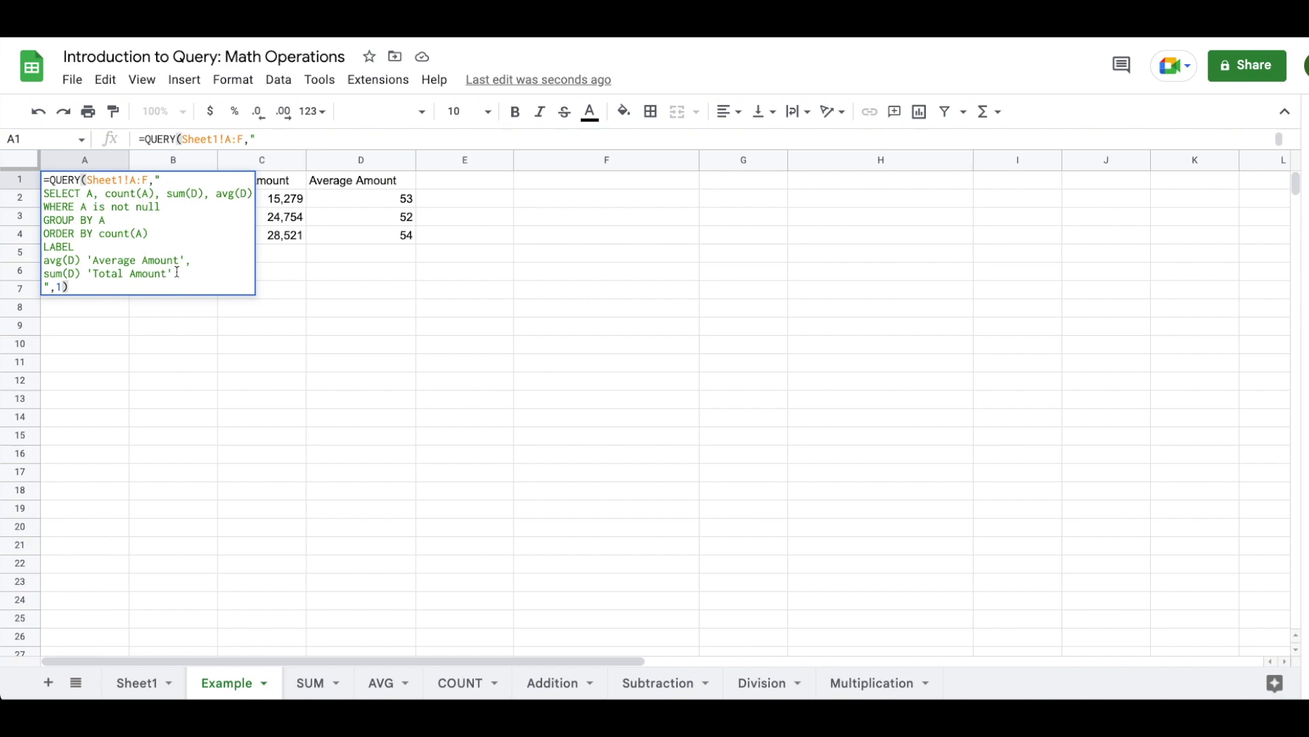
Step: Delete the ORDER BY and LABEL lines and ', sum(D), avg(D)', leaving SELECT A, count(A)
{"action": "left_click_drag", "start_coordinate": [177, 271], "coordinate": [39, 236]}
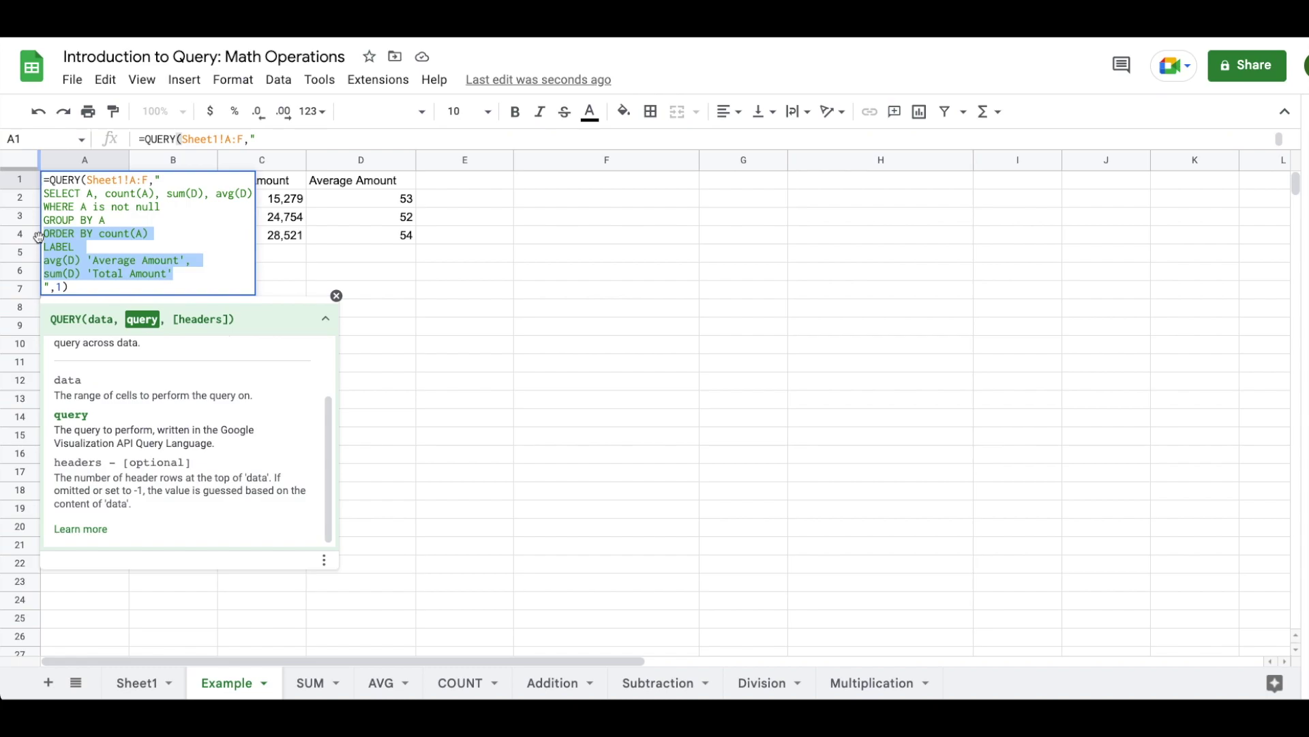
{"action": "key", "text": "BackSpace"}
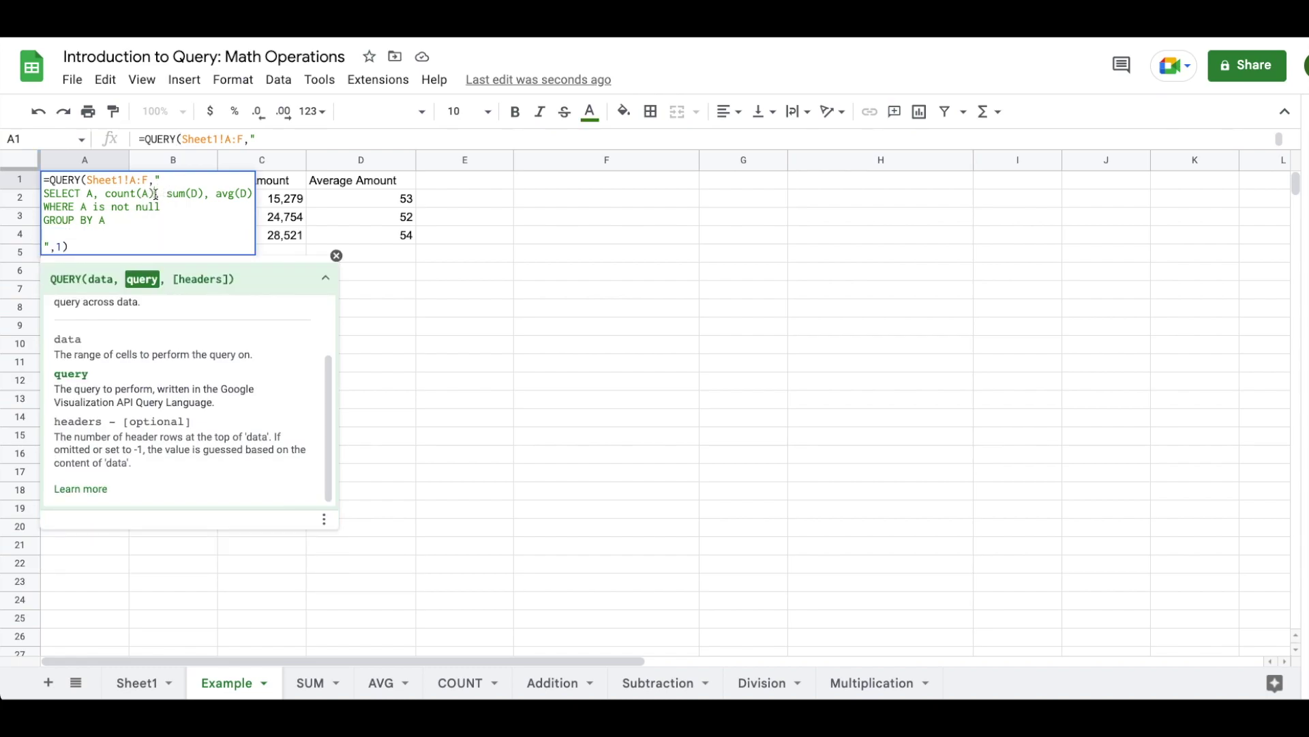
{"action": "left_click_drag", "start_coordinate": [156, 194], "coordinate": [254, 194]}
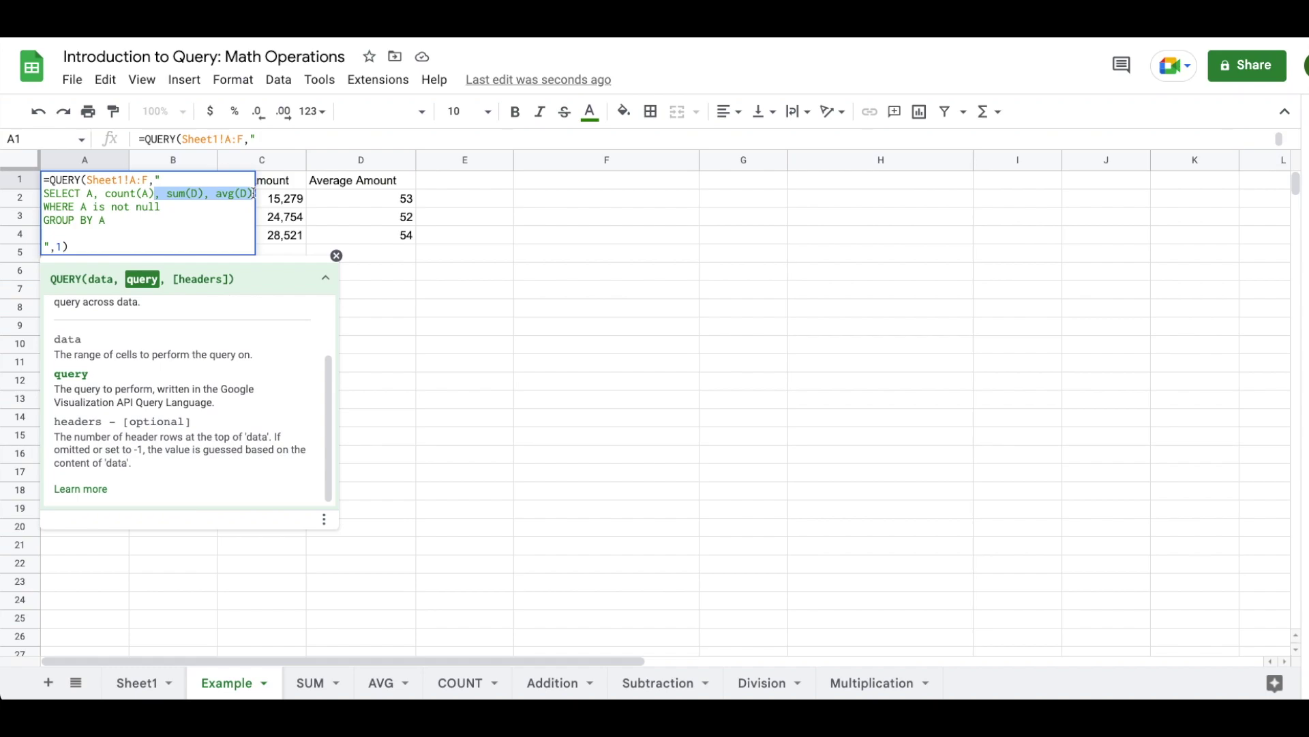
{"action": "key", "text": "BackSpace"}
{"action": "key", "text": "Return"}
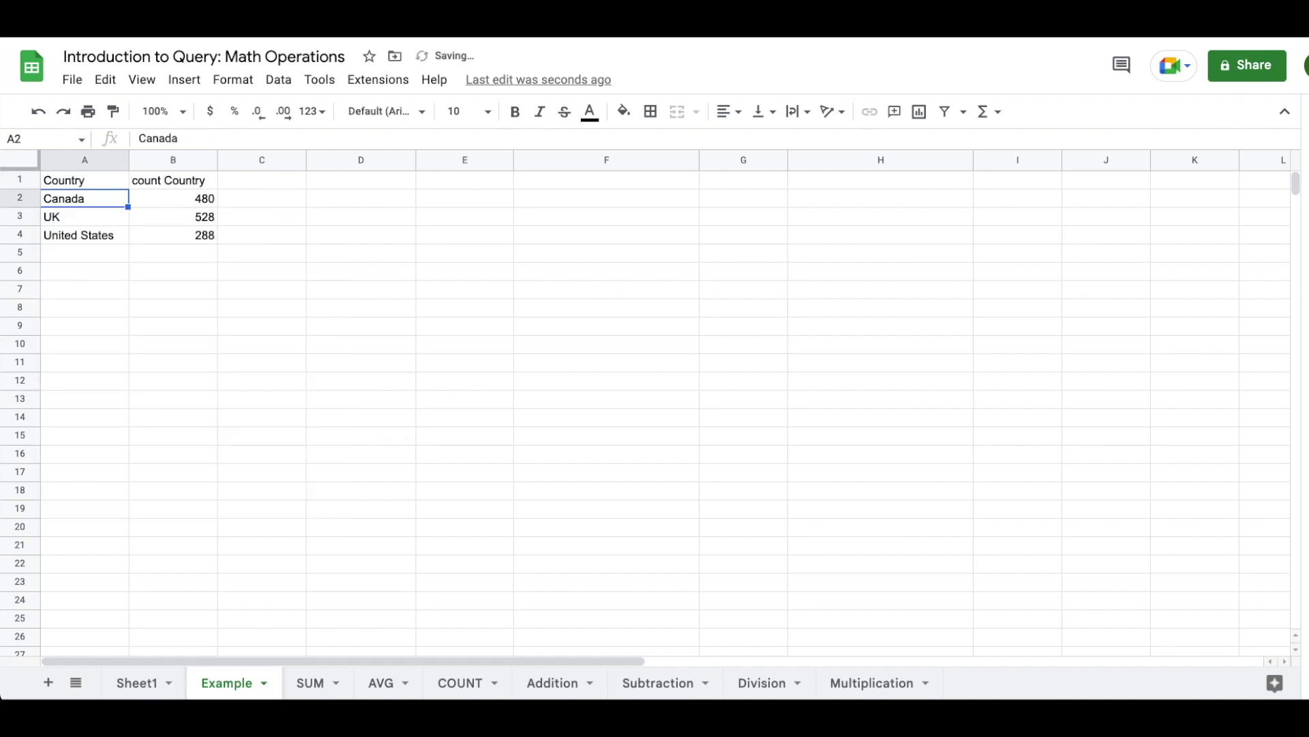
{"action": "left_click", "coordinate": [84, 180]}
{"action": "key", "text": "Return"}
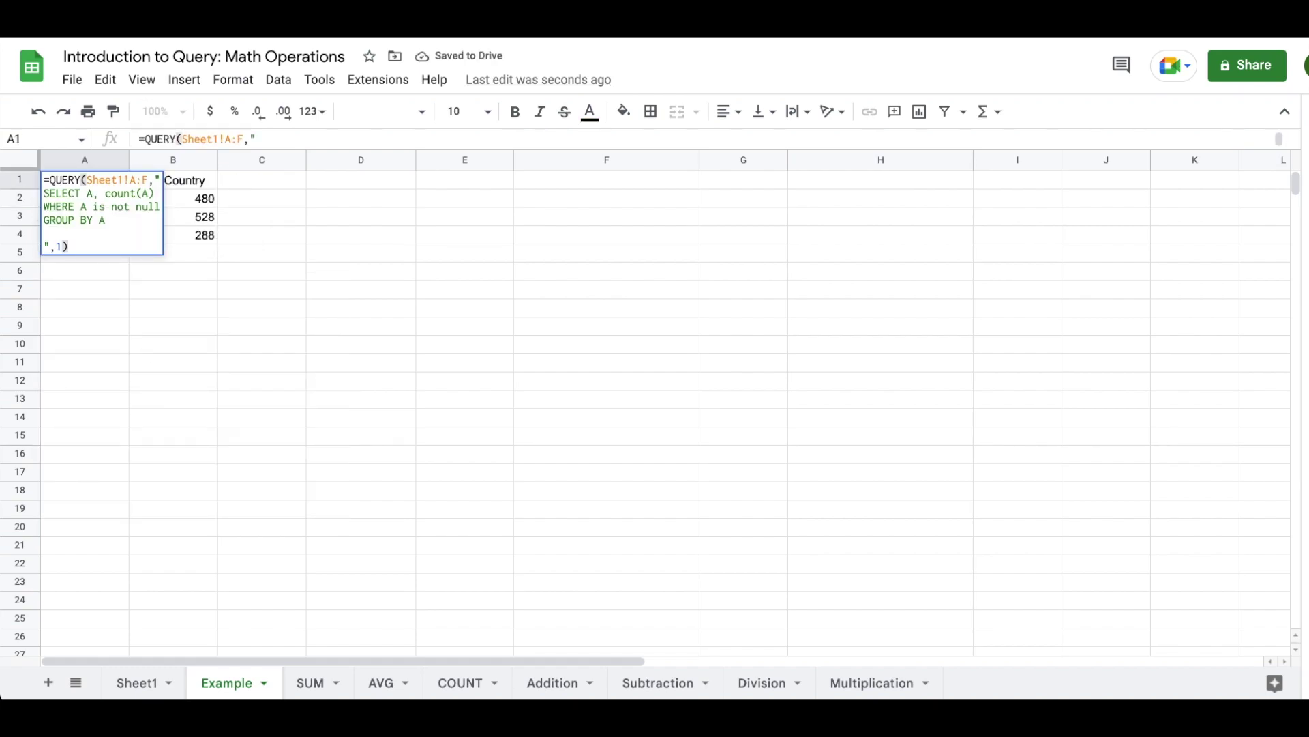
Step: Enter =B2+2 in C2 and fill it down to C3:C4 (482, 530, 290)
{"action": "key", "text": "Escape"}
{"action": "left_click", "coordinate": [266, 204]}
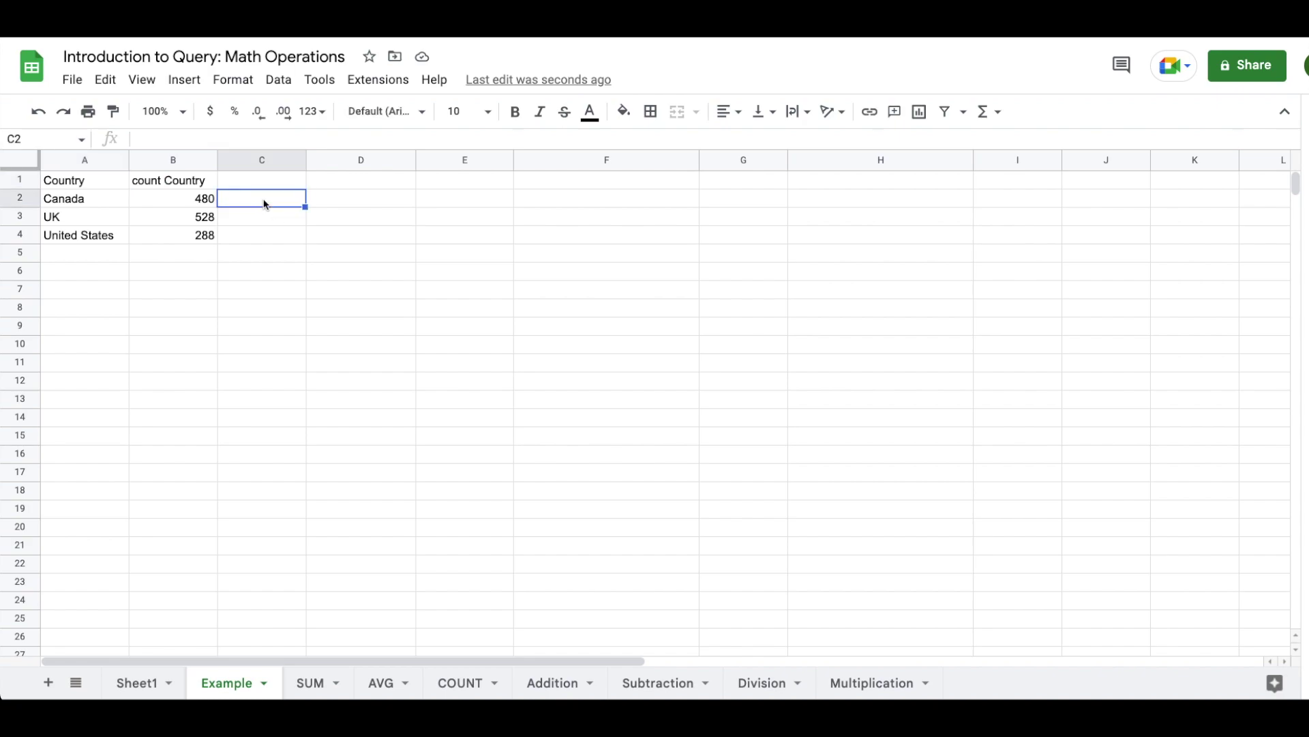
{"action": "type", "text": "="}
{"action": "left_click", "coordinate": [194, 202]}
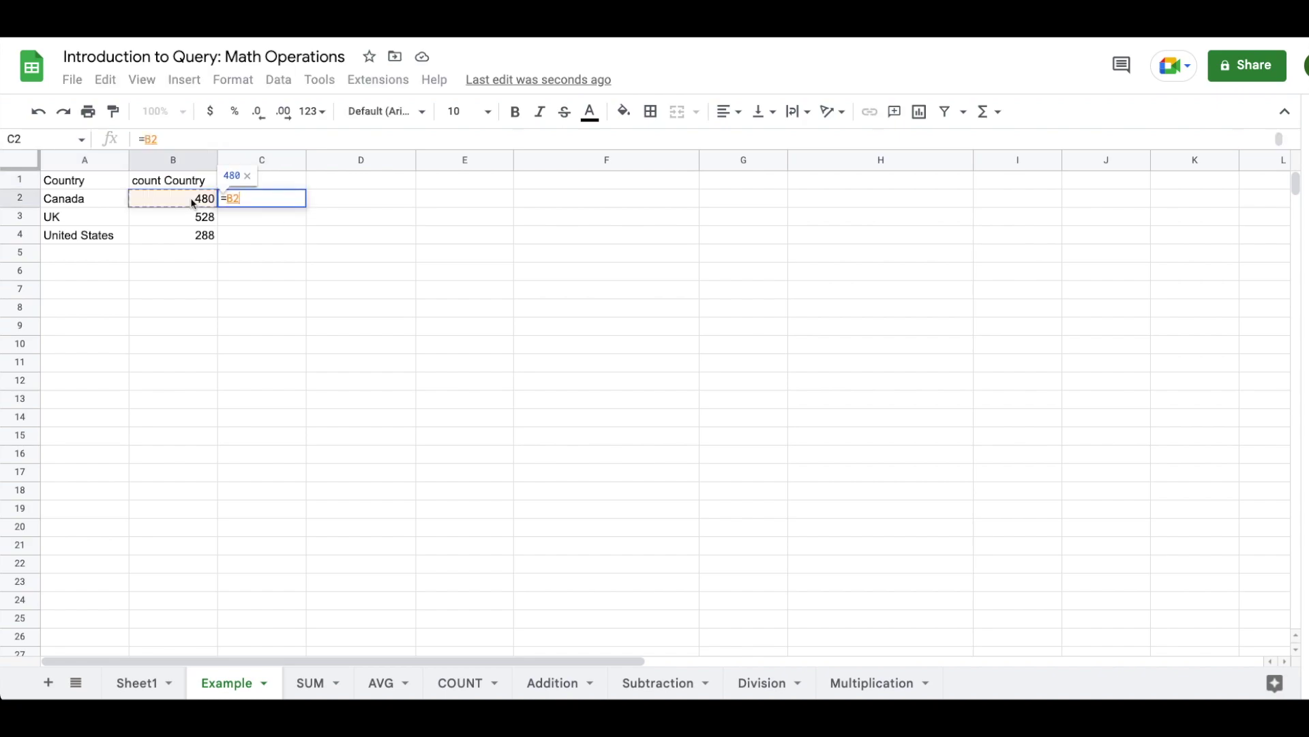
{"action": "type", "text": "+"}
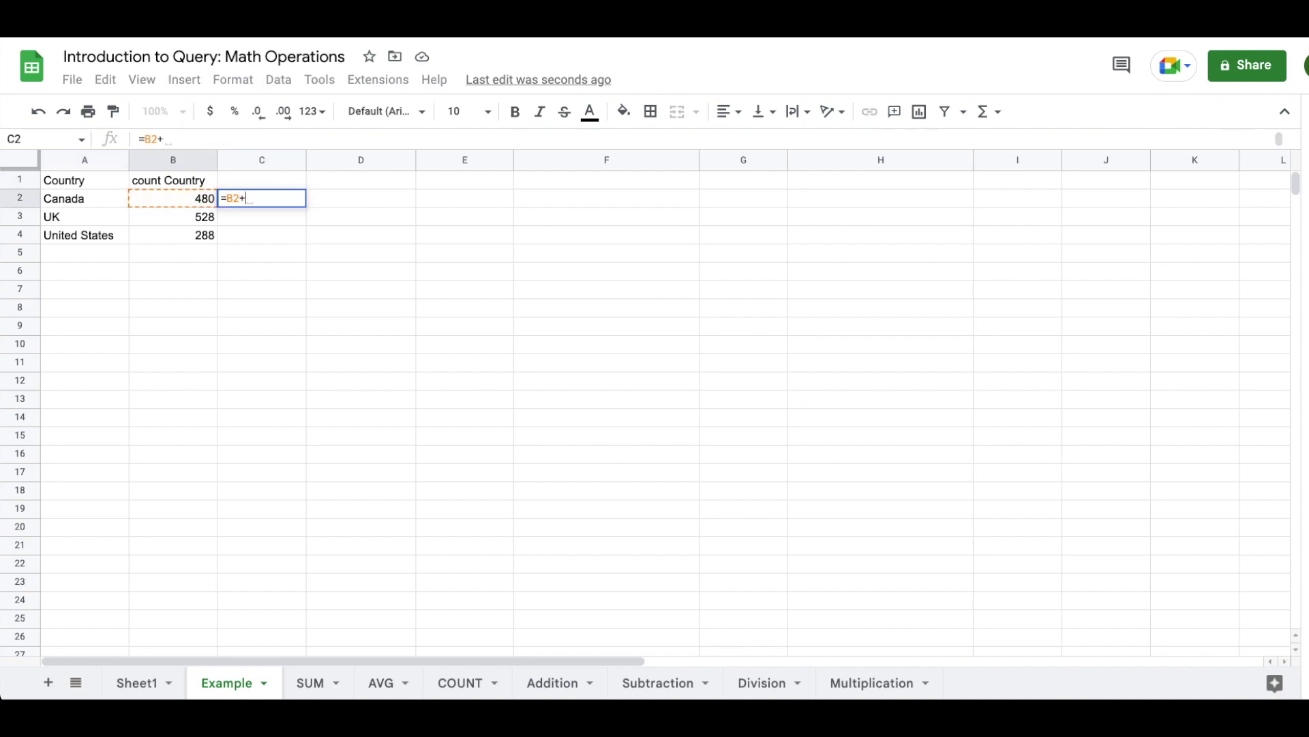
{"action": "type", "text": "2"}
{"action": "key", "text": "Return"}
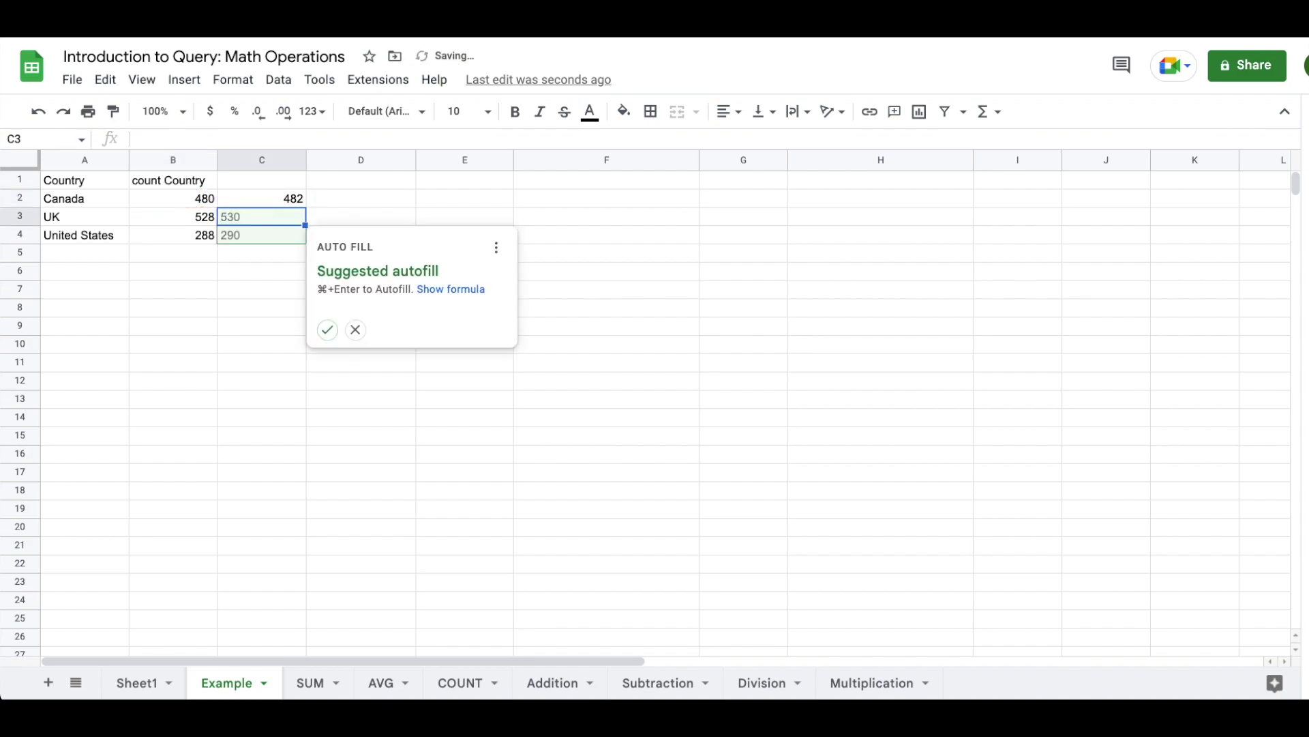
{"action": "left_click", "coordinate": [328, 330]}
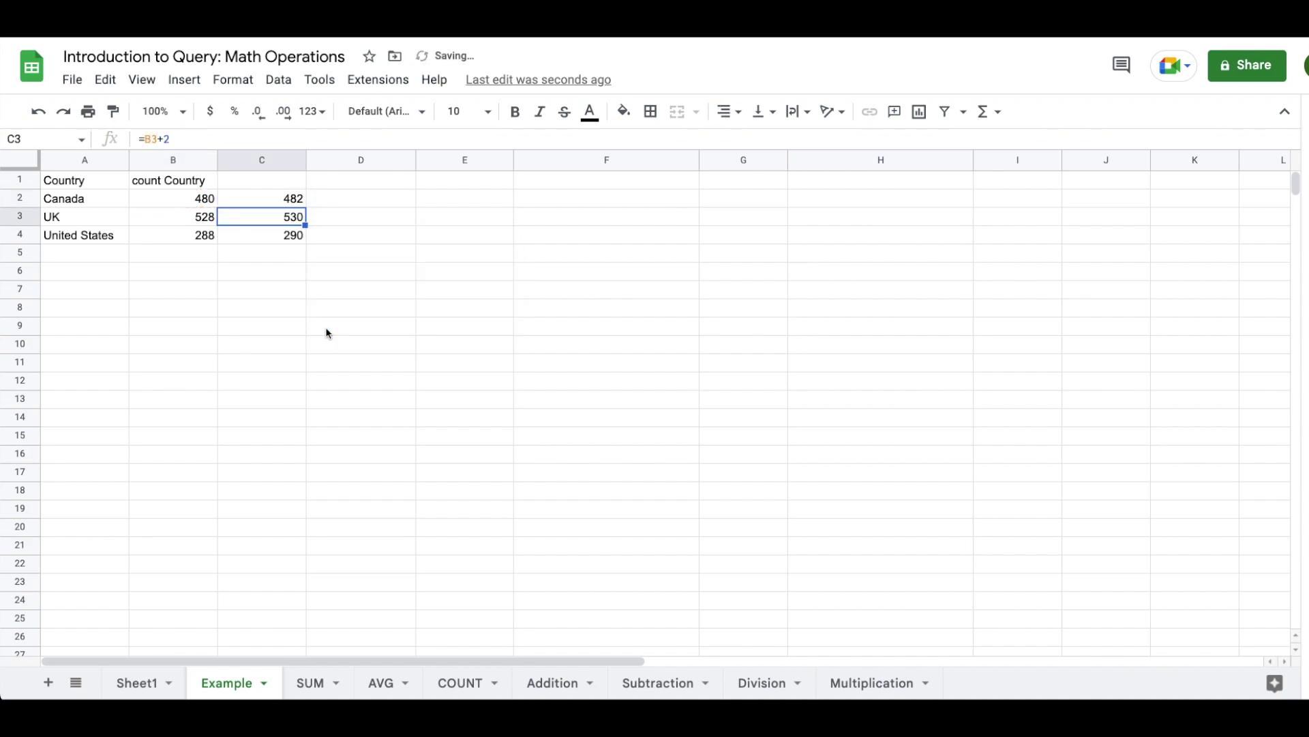
Step: Check the plus-2 formulas down column C
{"action": "left_click", "coordinate": [293, 198]}
{"action": "key", "text": "Down"}
{"action": "key", "text": "Down"}
{"action": "key", "text": "Up"}
{"action": "key", "text": "Up"}
{"action": "key", "text": "Down"}
{"action": "key", "text": "Down"}
{"action": "key", "text": "Up"}
{"action": "key", "text": "Up"}
{"action": "key", "text": "Down"}
{"action": "key", "text": "Down"}
{"action": "key", "text": "Up"}
{"action": "key", "text": "Up"}
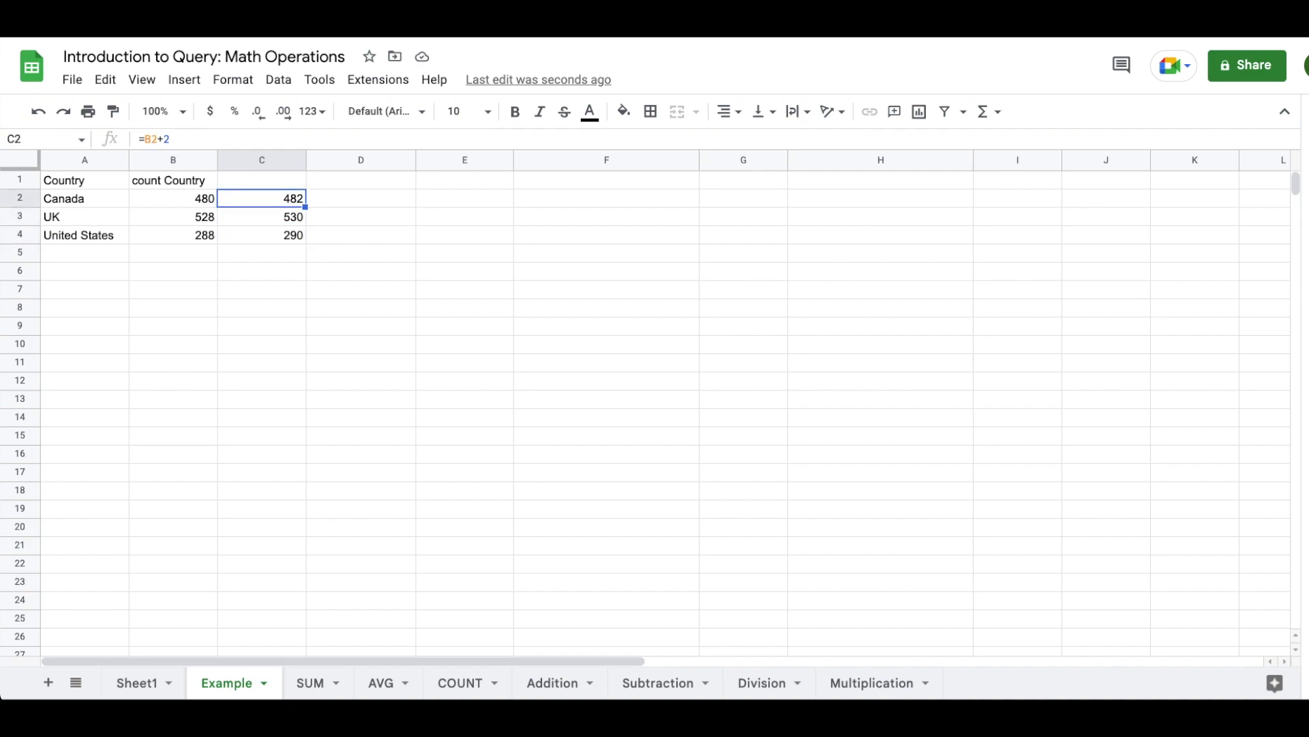
Step: Open the A1 QUERY formula for editing at its SELECT line
{"action": "key", "text": "Left"}
{"action": "key", "text": "Left"}
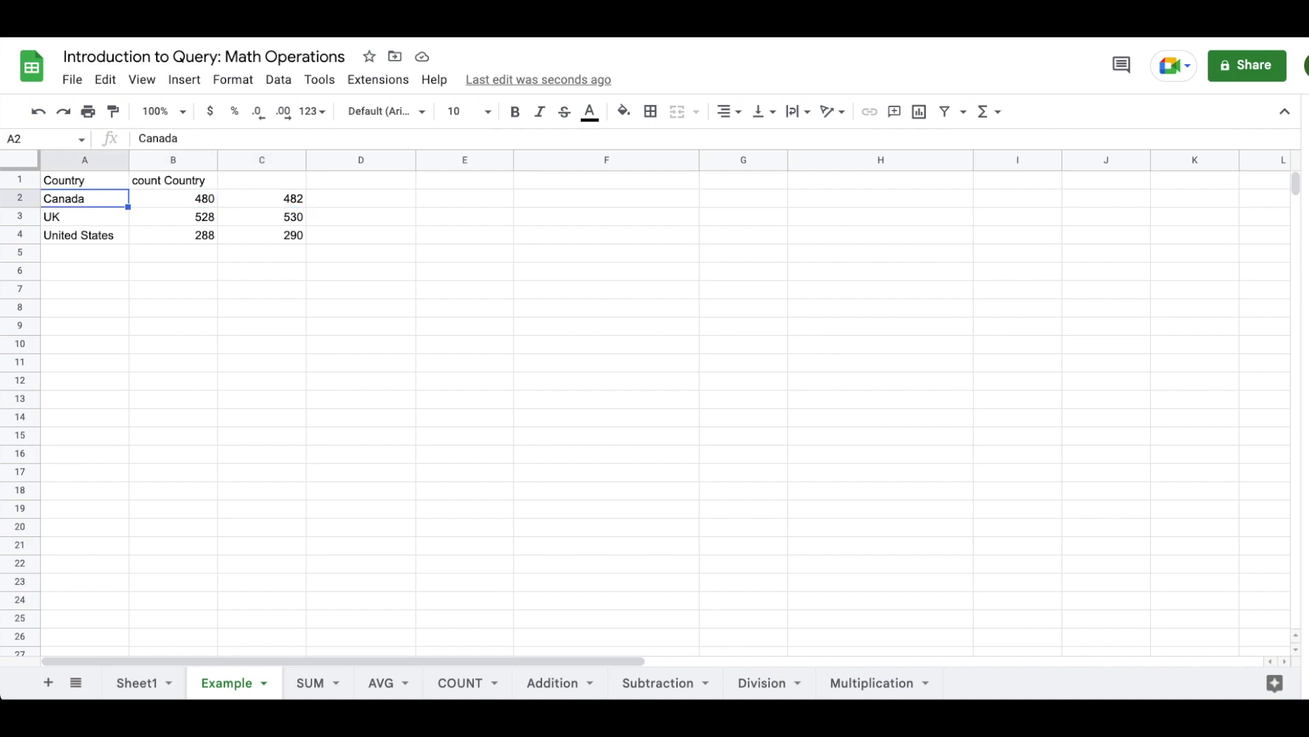
{"action": "key", "text": "Up"}
{"action": "key", "text": "Return"}
{"action": "key", "text": "Up"}
{"action": "key", "text": "Up"}
{"action": "key", "text": "Up"}
{"action": "key", "text": "Up"}
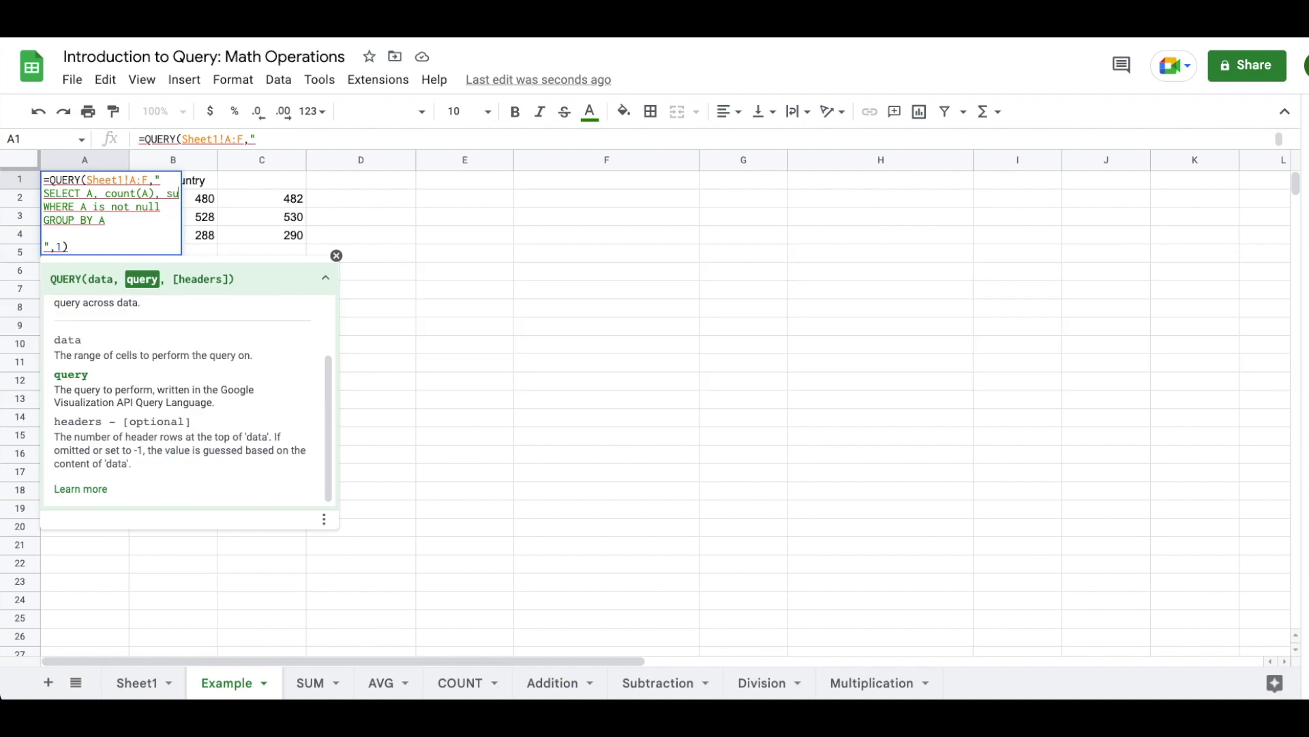
Step: Add sum(D) to the query's SELECT and clear C2:C4 so sum Value 1 can expand
{"action": "type", "text": "sum(D)"}
{"action": "key", "text": "Return"}
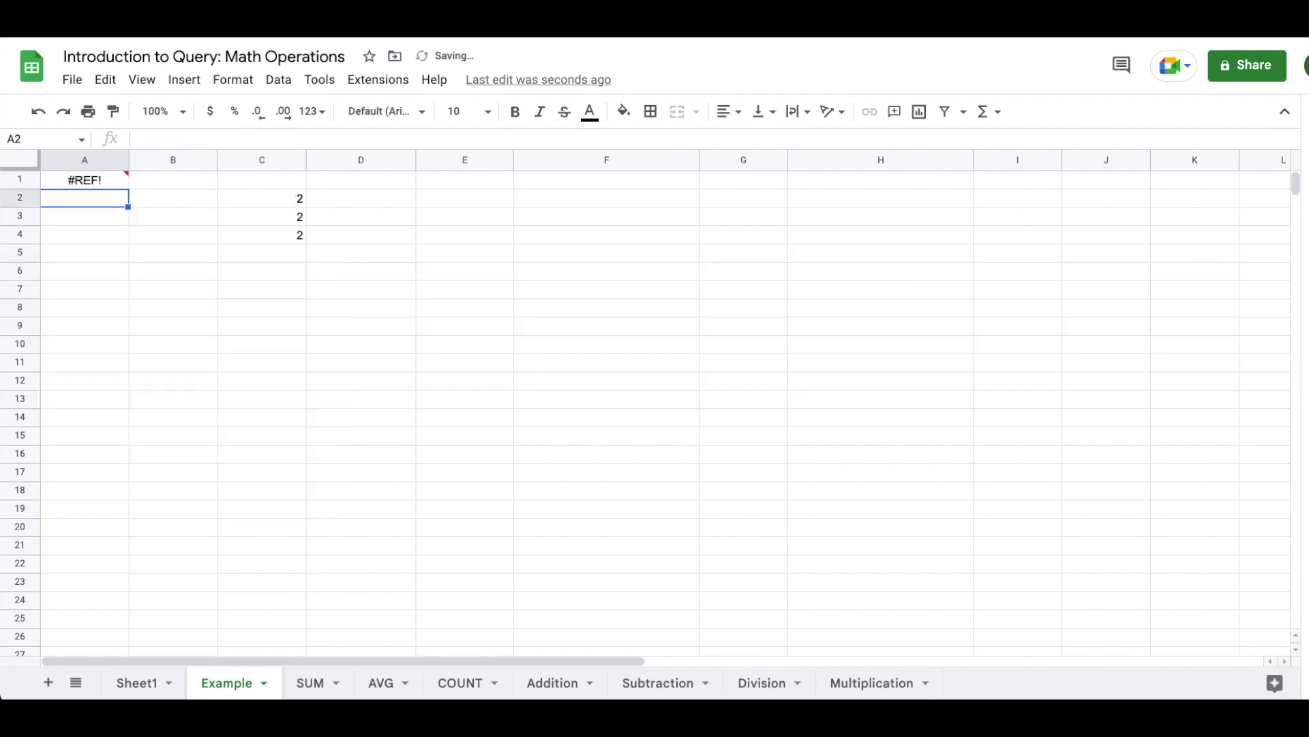
{"action": "mouse_move", "coordinate": [90, 181]}
{"action": "left_click_drag", "start_coordinate": [269, 202], "coordinate": [269, 235]}
{"action": "key", "text": "Delete"}
Step: Test a =B2+2 formula in D2, then delete it
{"action": "key", "text": "Right"}
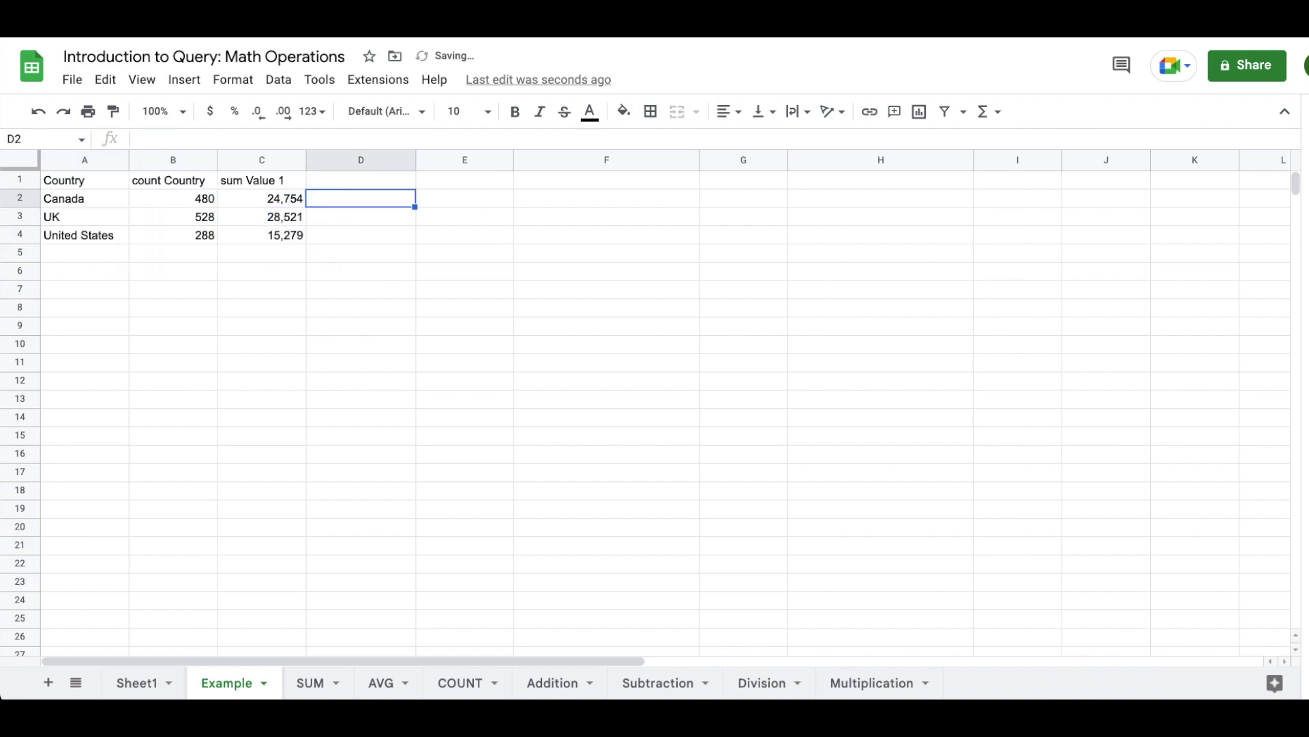
{"action": "type", "text": "="}
{"action": "left_click", "coordinate": [200, 200]}
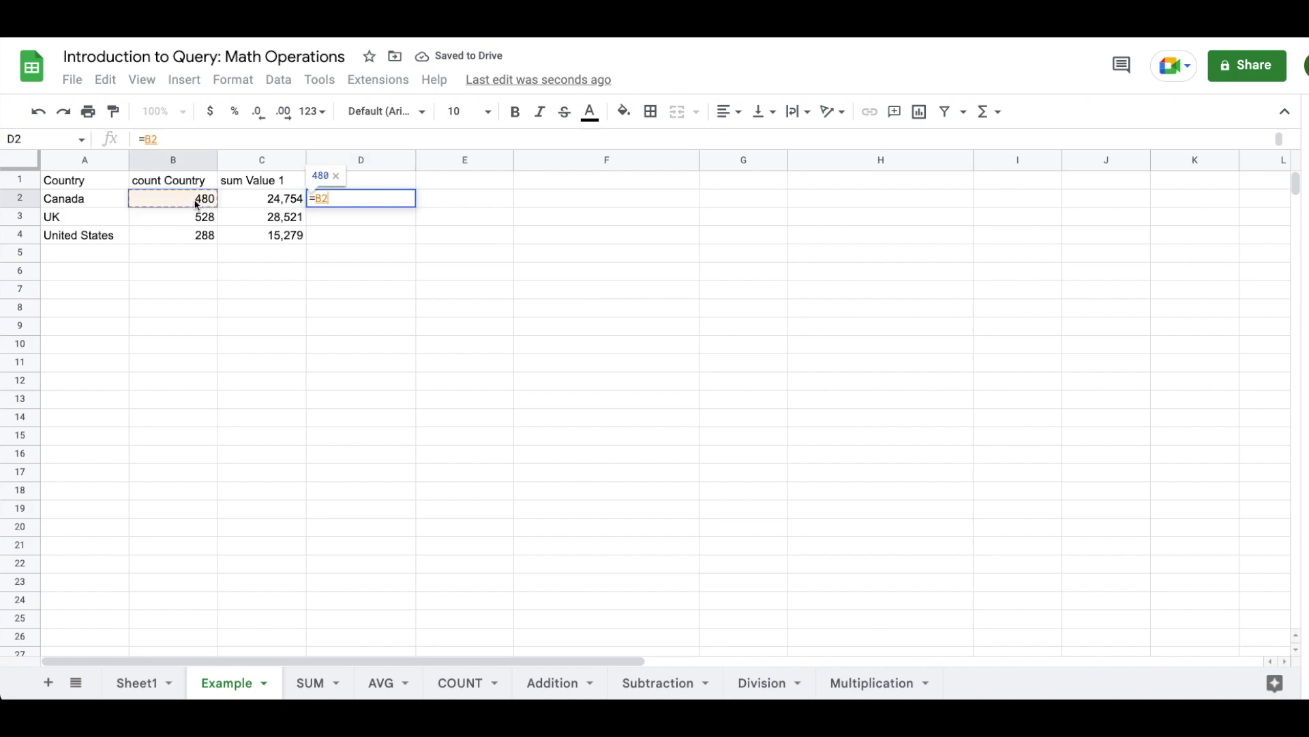
{"action": "type", "text": "+2"}
{"action": "key", "text": "Return"}
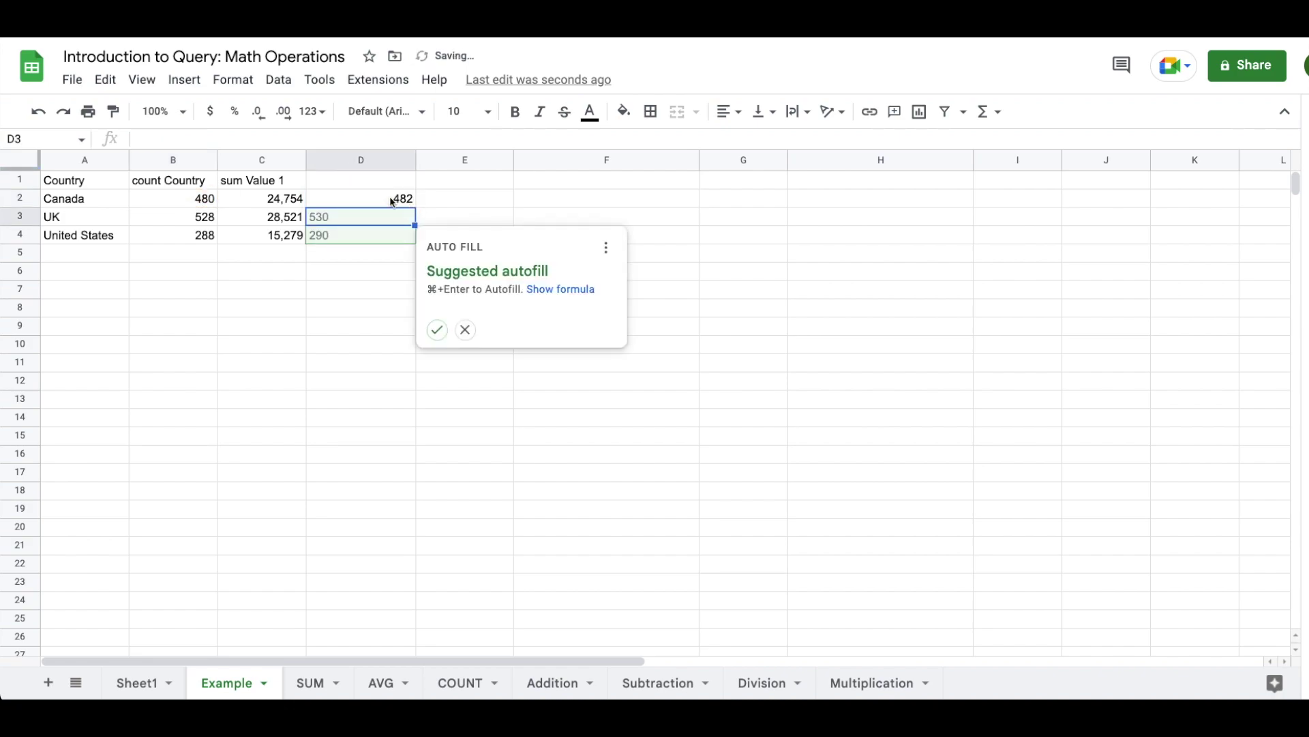
{"action": "key", "text": "Escape"}
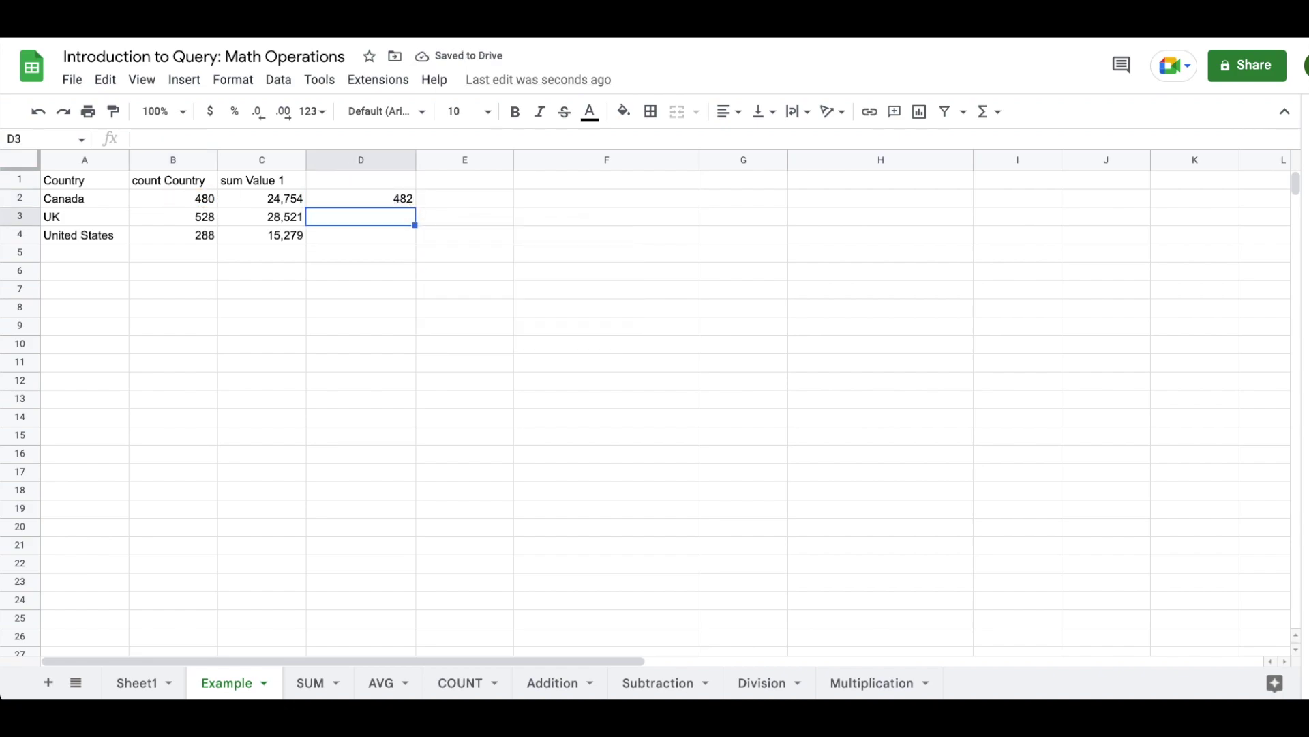
{"action": "key", "text": "Up"}
{"action": "key", "text": "Delete"}
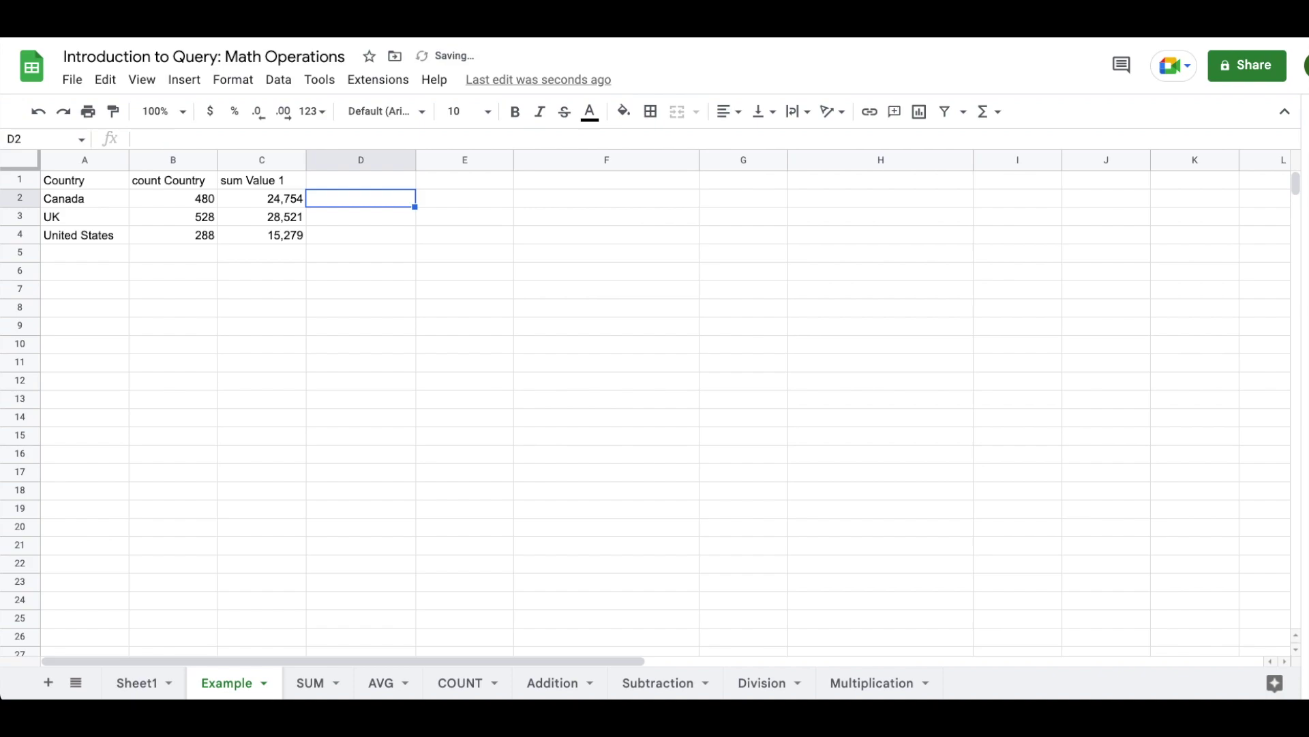
{"action": "left_click", "coordinate": [83, 180]}
Step: Replace sum(D) in the query's SELECT with count(A)+2
{"action": "key", "text": "Return"}
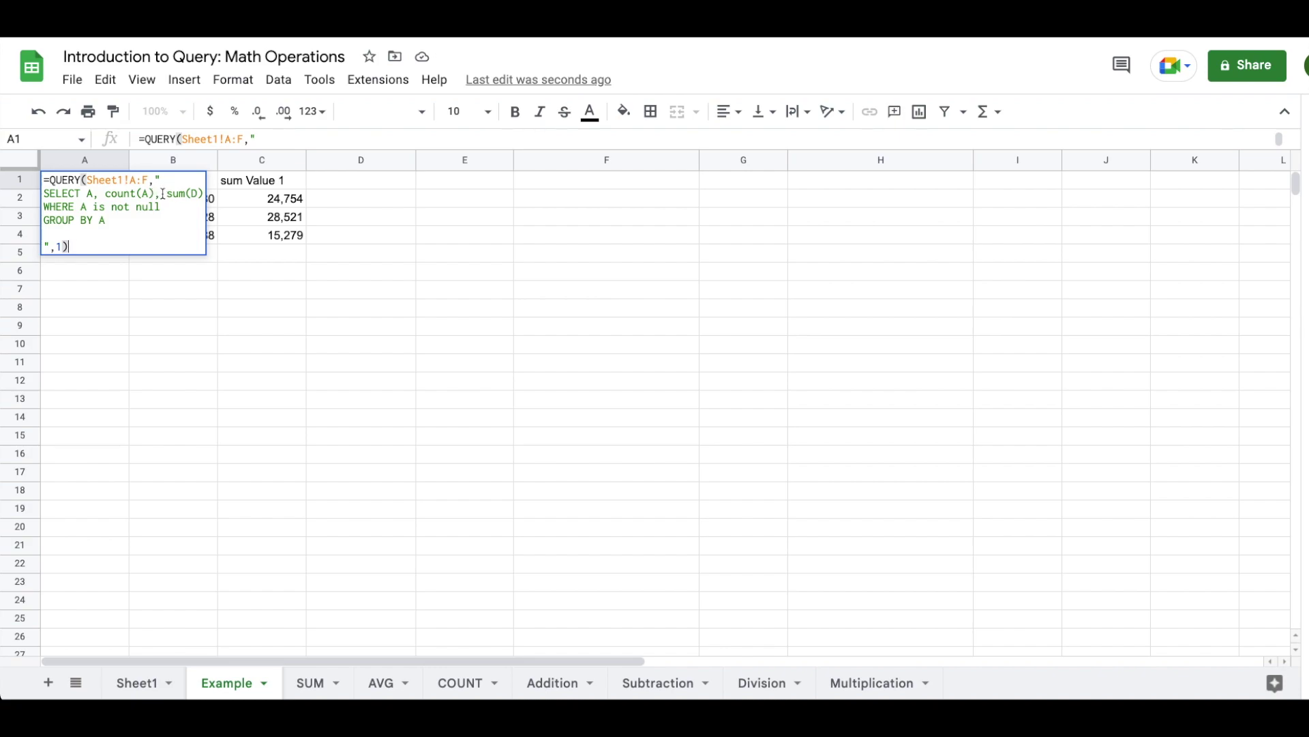
{"action": "left_click_drag", "start_coordinate": [162, 193], "coordinate": [161, 207]}
{"action": "left_click", "coordinate": [166, 194]}
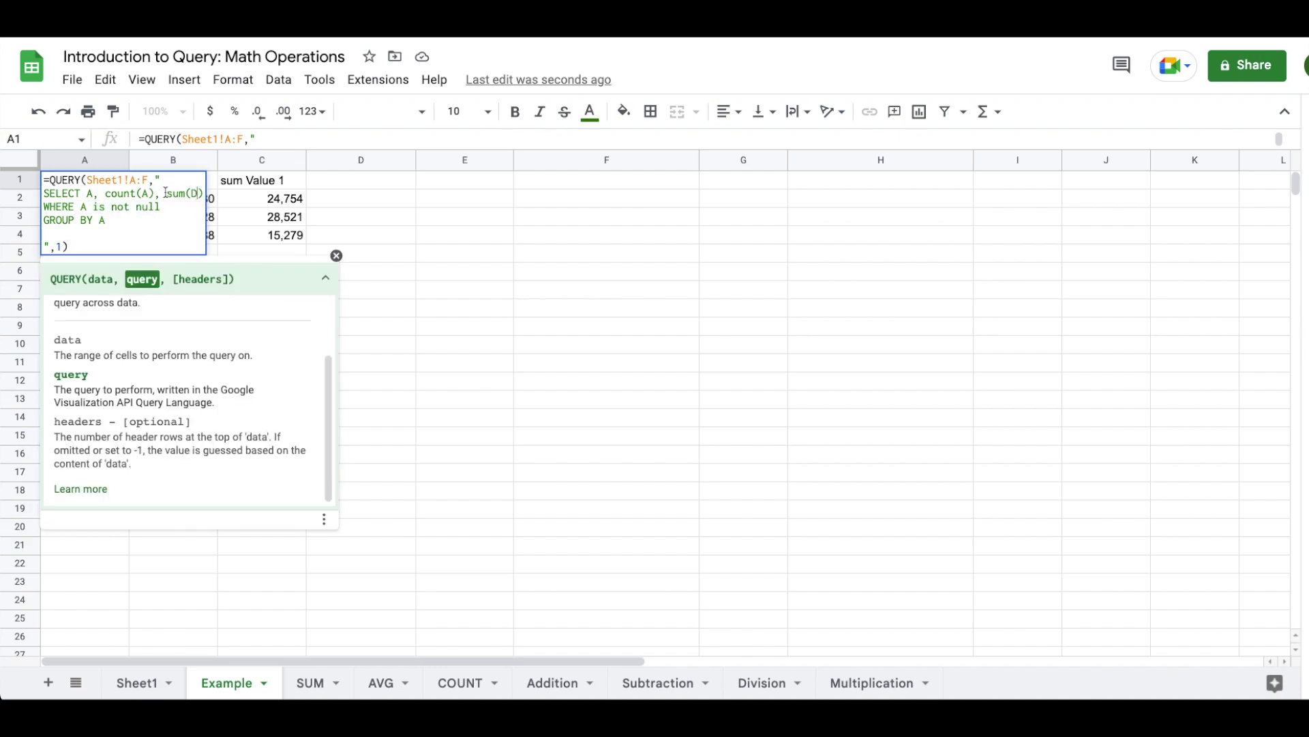
{"action": "key", "text": "shift+End"}
{"action": "key", "text": "BackSpace"}
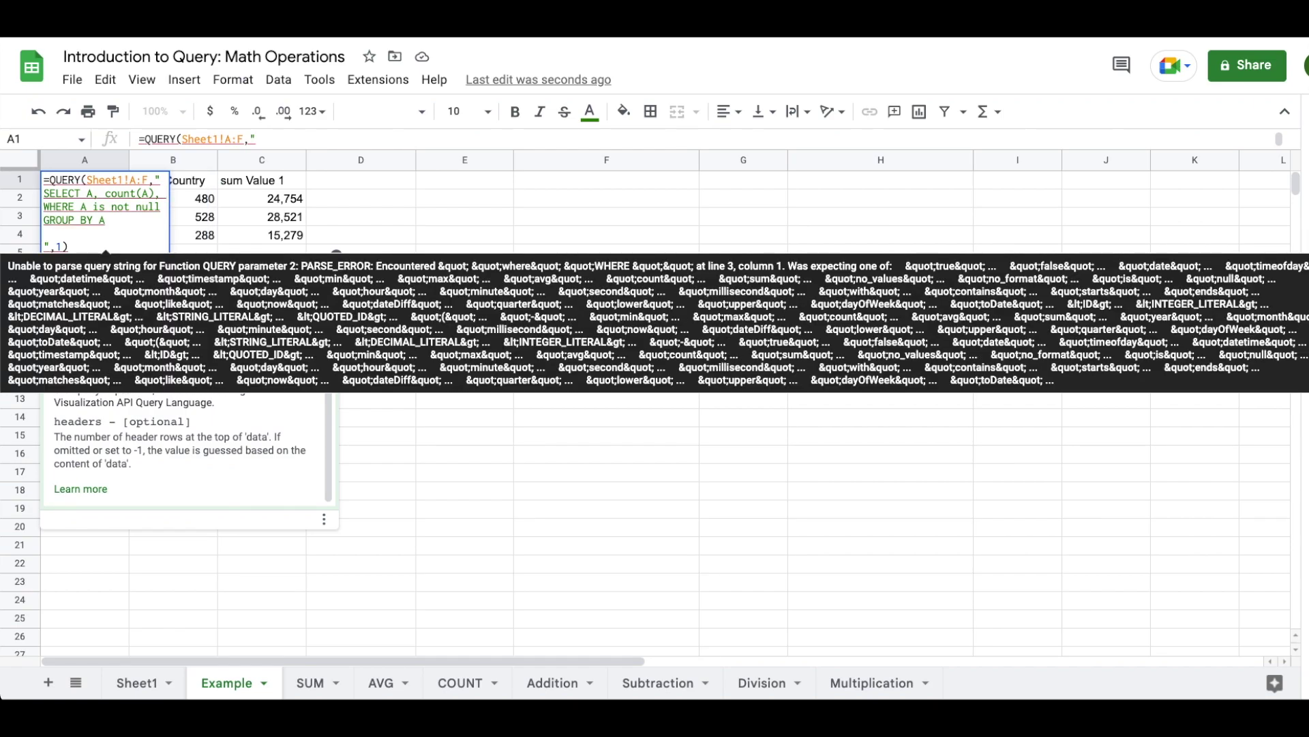
{"action": "type", "text": "dount("}
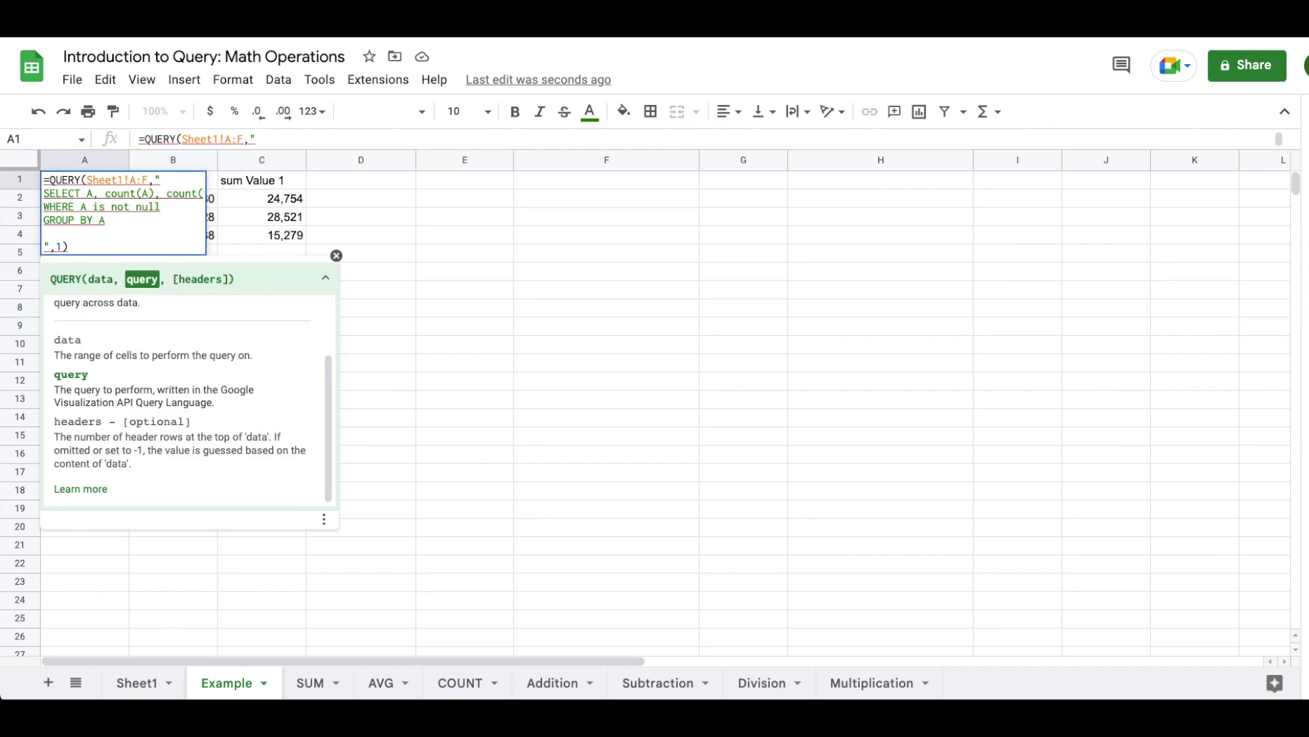
{"action": "type", "text": "A)+2"}
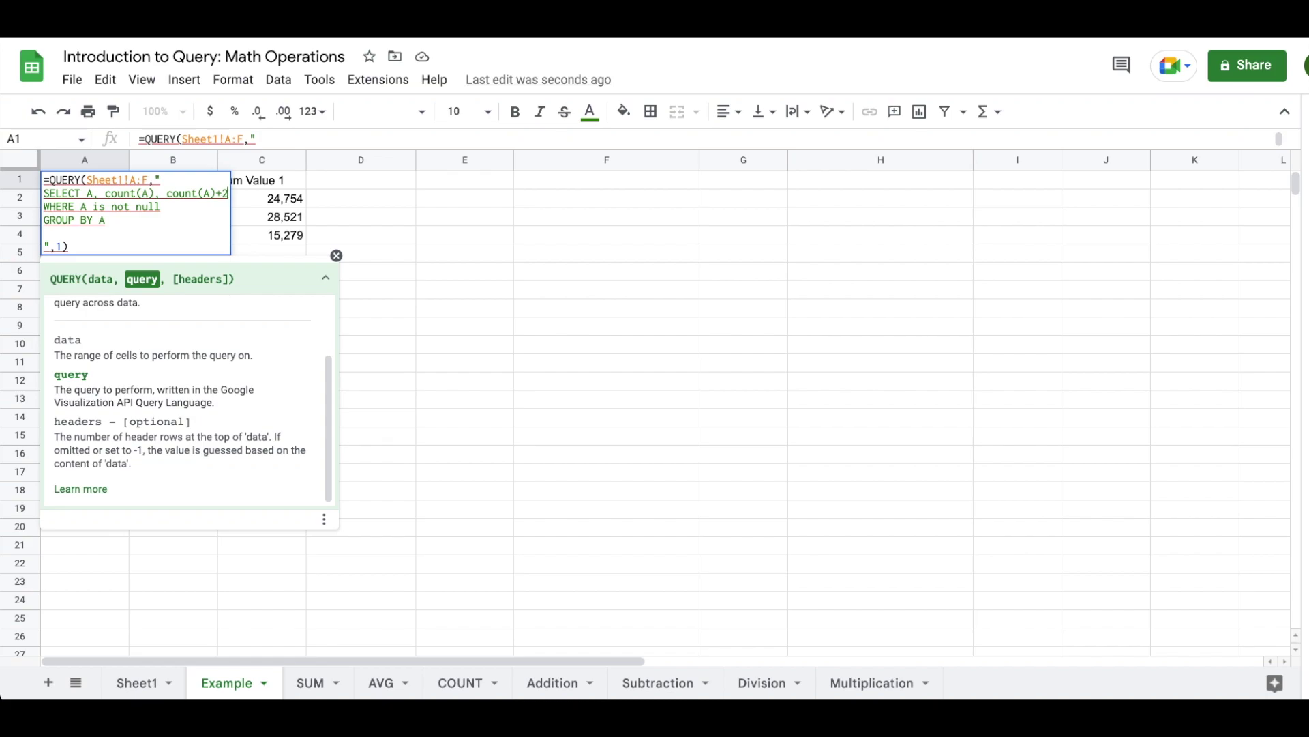
{"action": "key", "text": "Return"}
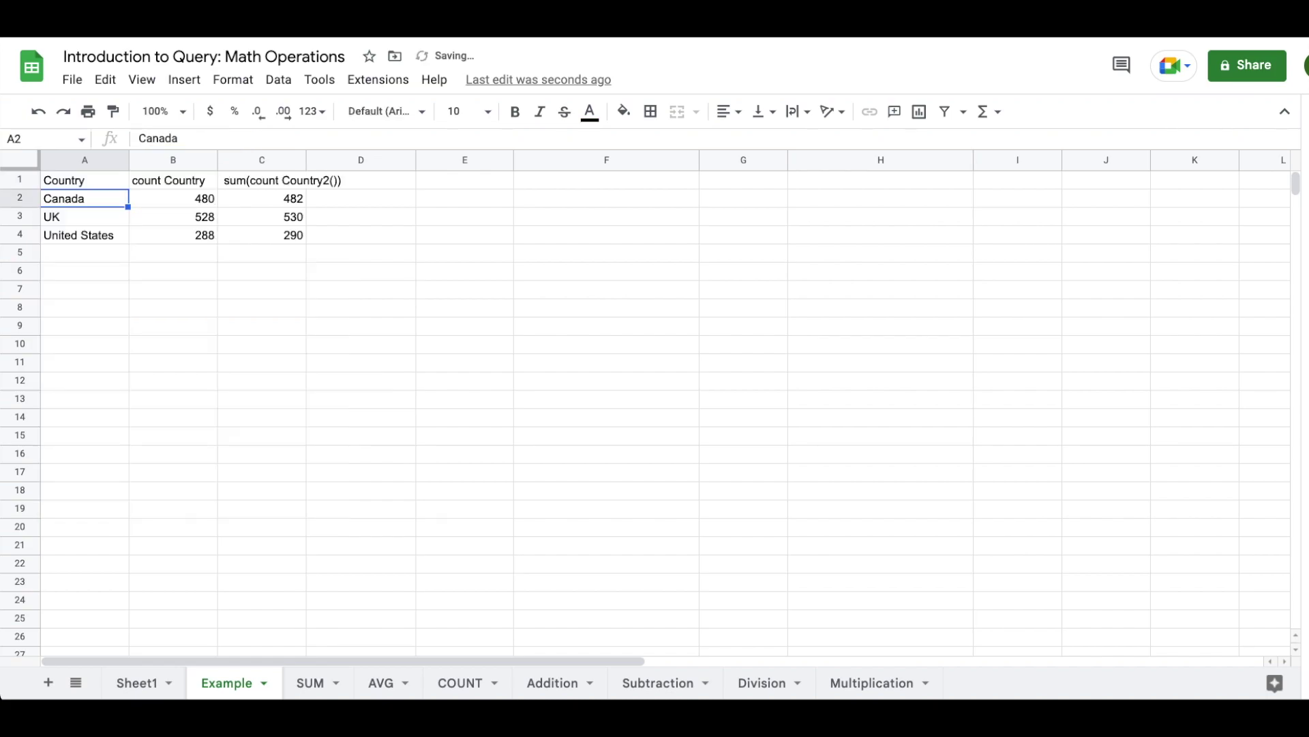
Step: Append a count(A)-2 column to the query's SELECT list
{"action": "key", "text": "Right"}
{"action": "key", "text": "Up"}
{"action": "key", "text": "Left"}
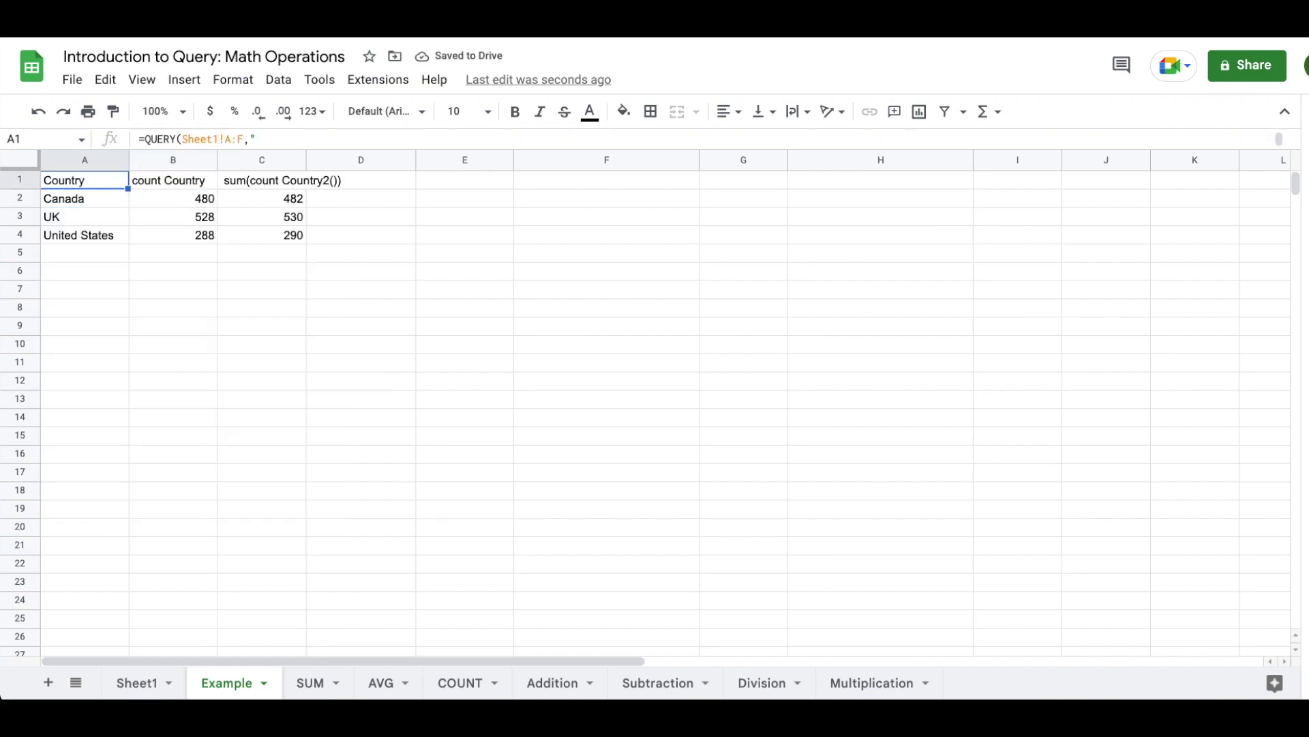
{"action": "key", "text": "Return"}
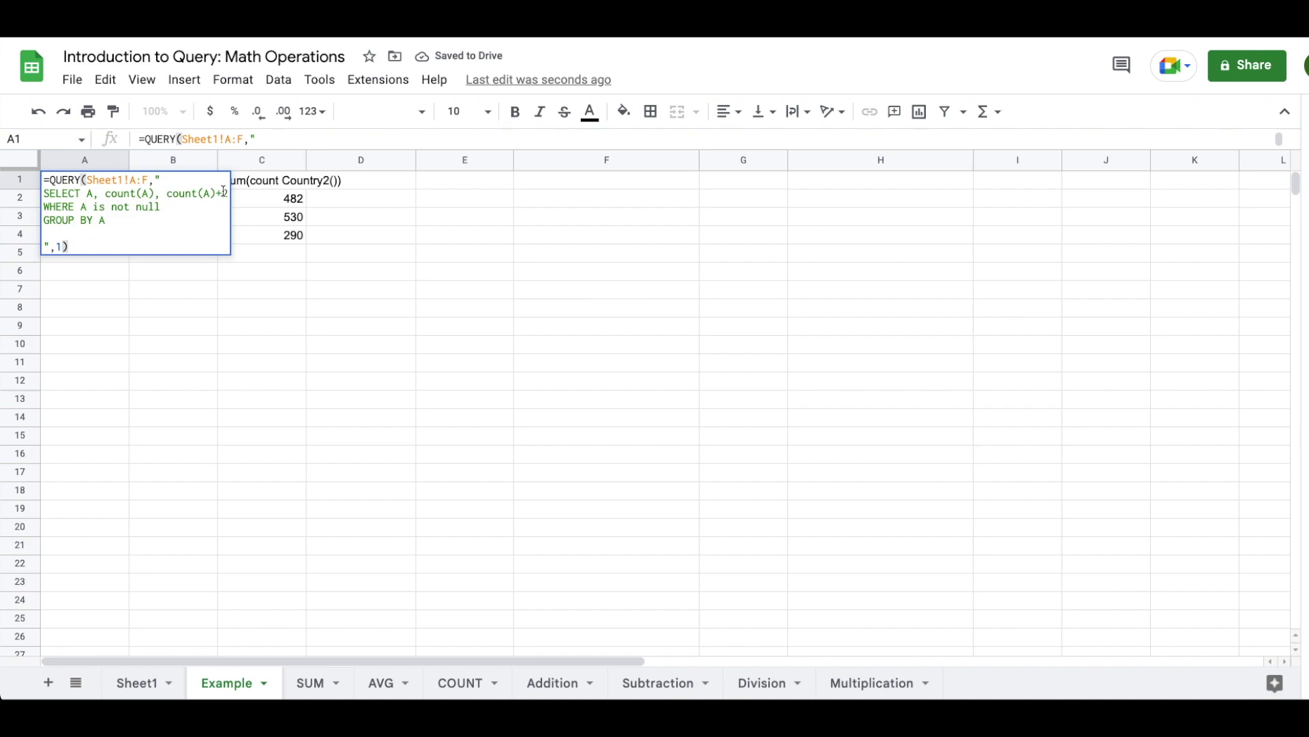
{"action": "left_click", "coordinate": [224, 193]}
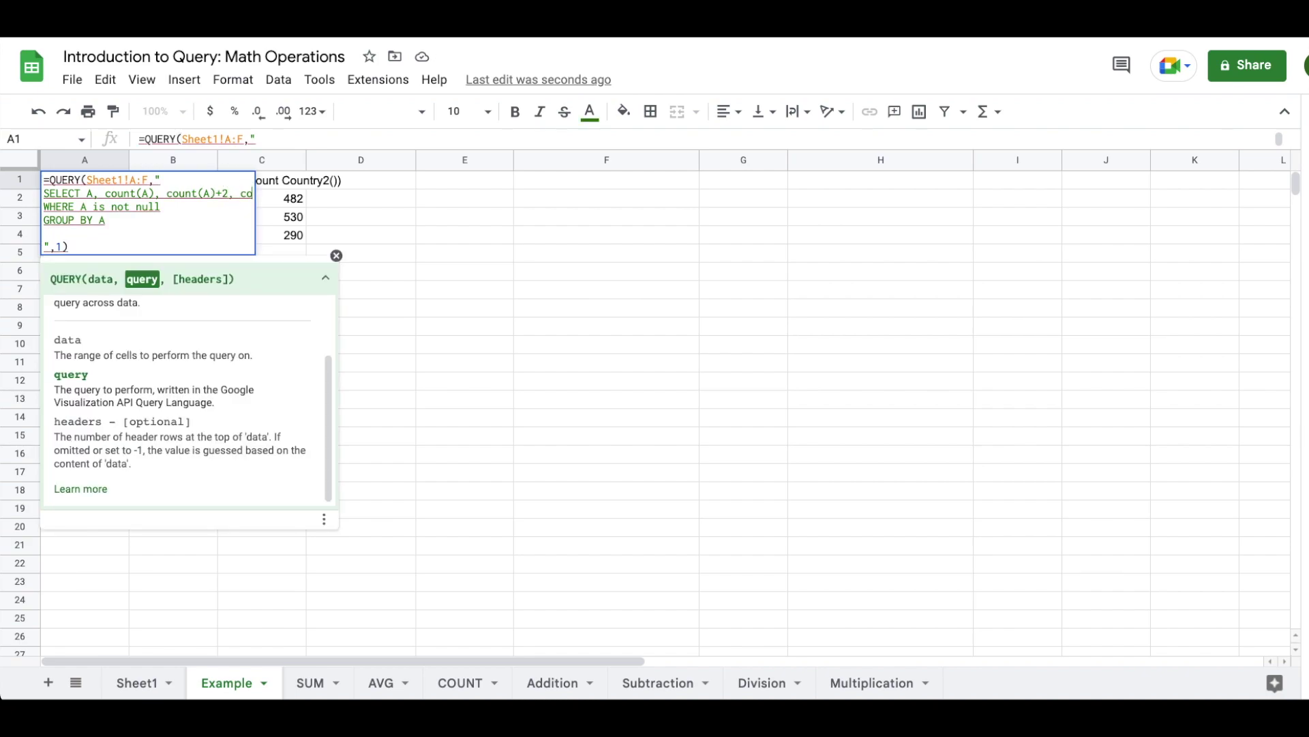
{"action": "key", "text": "Right"}
{"action": "key", "text": "Right"}
{"action": "key", "text": "Right"}
{"action": "key", "text": "Right"}
{"action": "key", "text": "Right"}
{"action": "key", "text": "Right"}
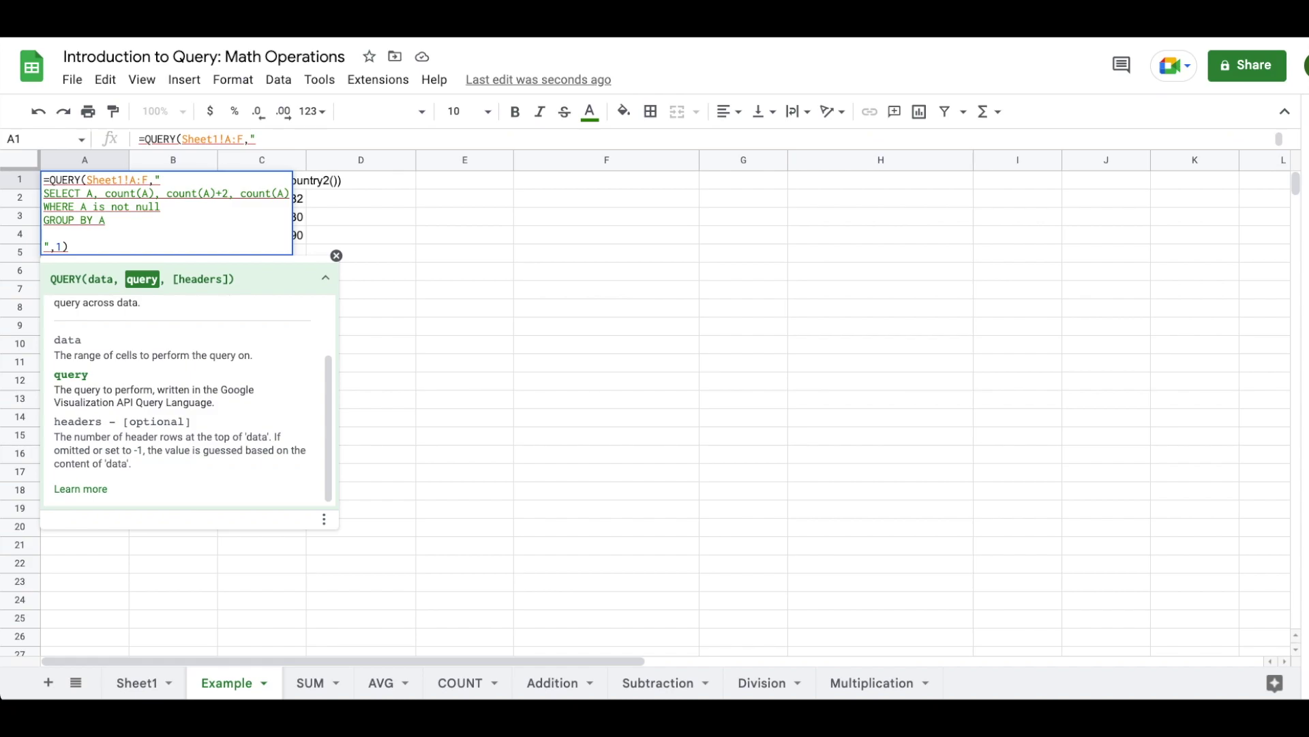
{"action": "key", "text": "Return"}
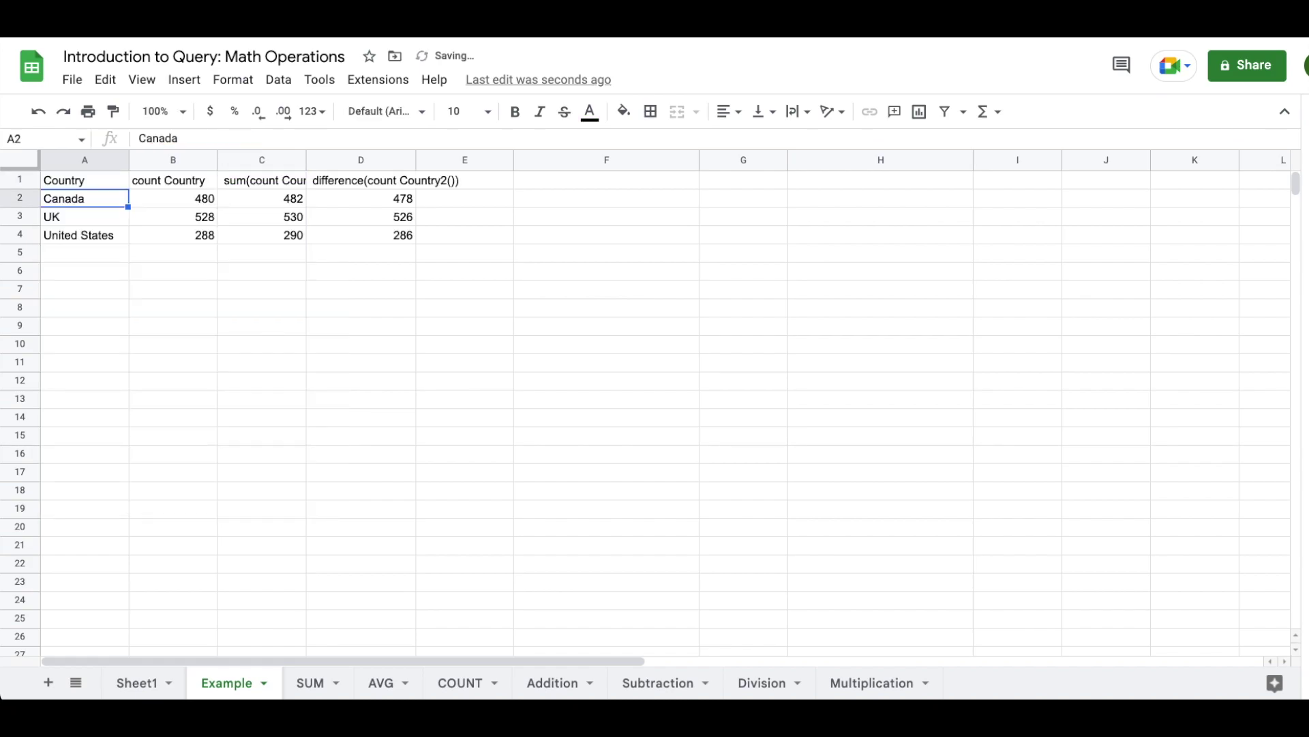
Step: Turn the last count(A) term into count(A)*2 (960, 1,056, 576)
{"action": "key", "text": "Up"}
{"action": "key", "text": "Return"}
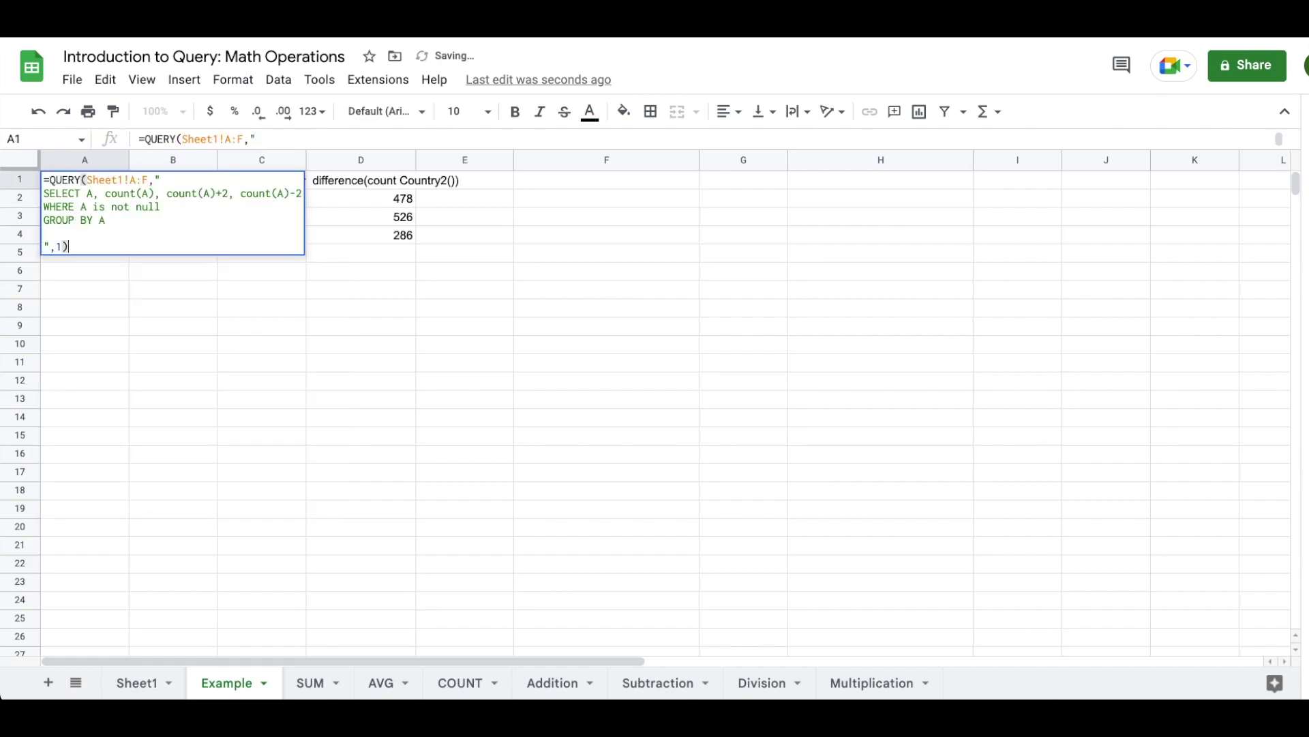
{"action": "key", "text": "Up"}
{"action": "key", "text": "Up"}
{"action": "key", "text": "Up"}
{"action": "key", "text": "Right"}
{"action": "key", "text": "Right"}
{"action": "key", "text": "Right"}
{"action": "key", "text": "Right"}
{"action": "key", "text": "Right"}
{"action": "key", "text": "Right"}
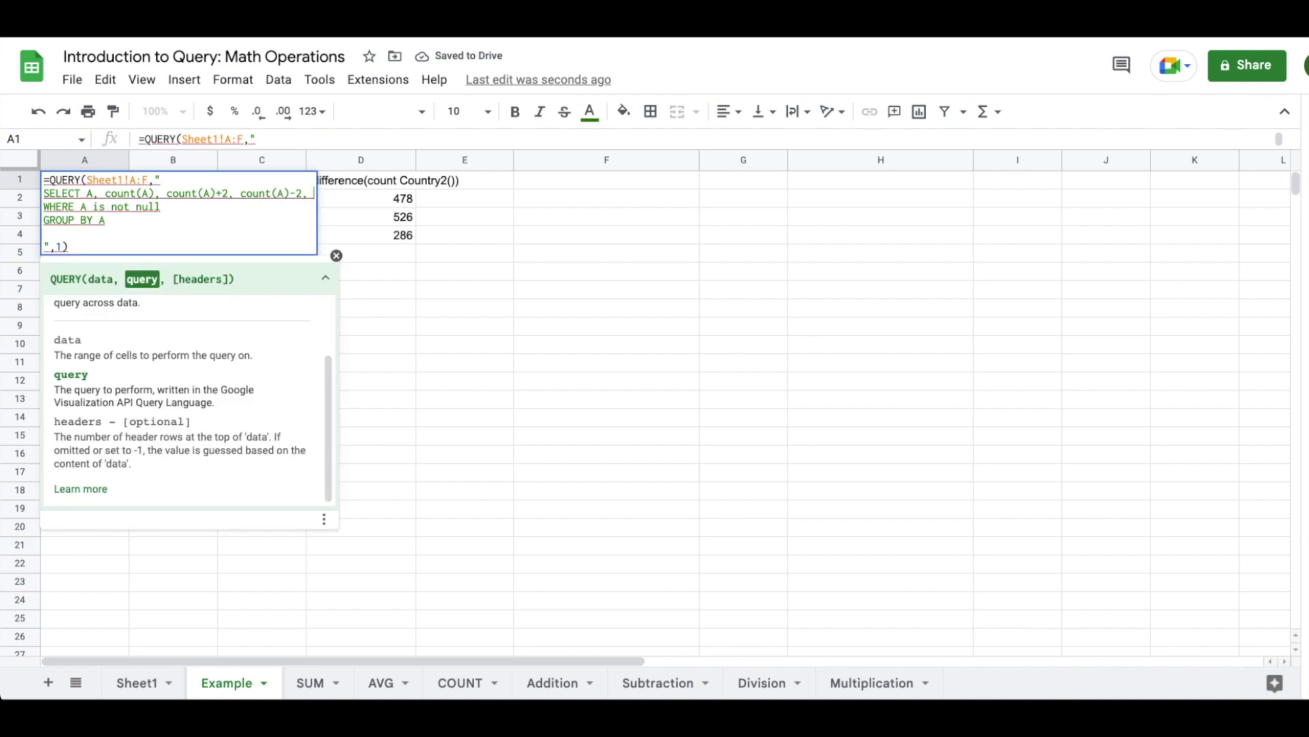
{"action": "key", "text": "Right"}
{"action": "key", "text": "Right"}
{"action": "key", "text": "Right"}
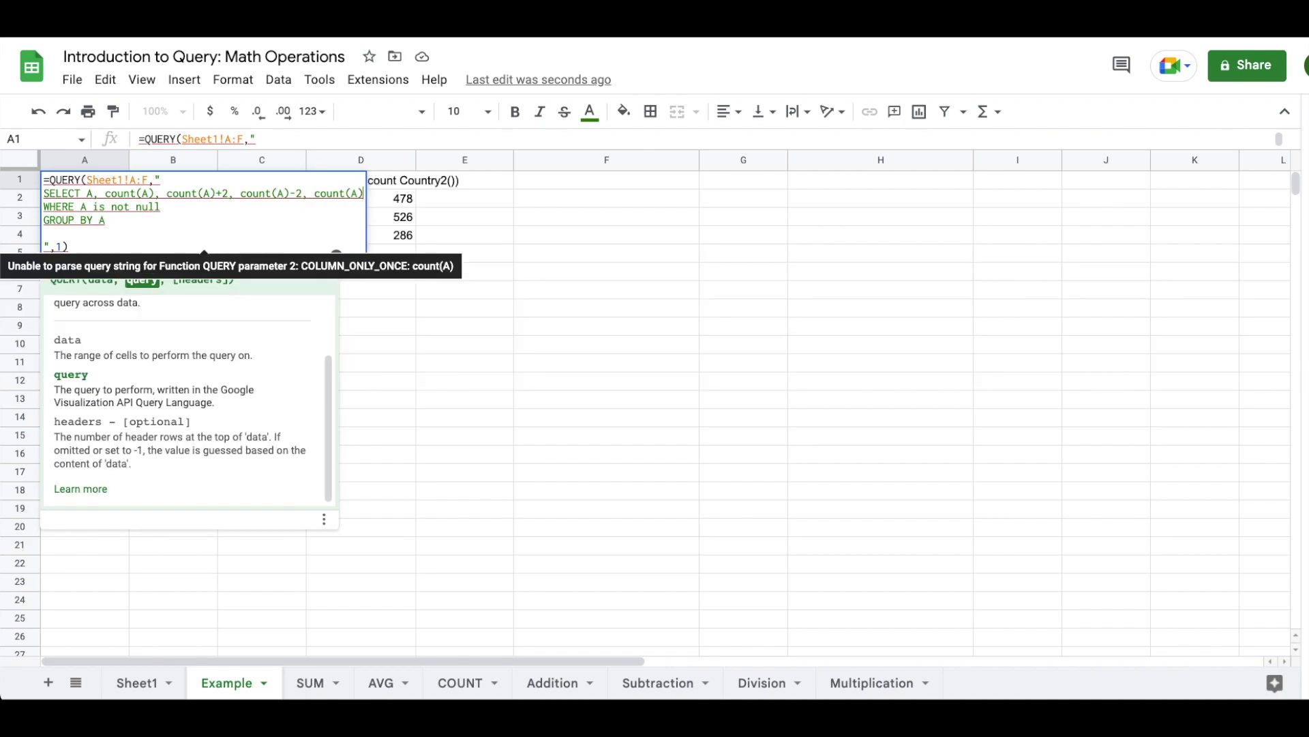
{"action": "type", "text": "*2"}
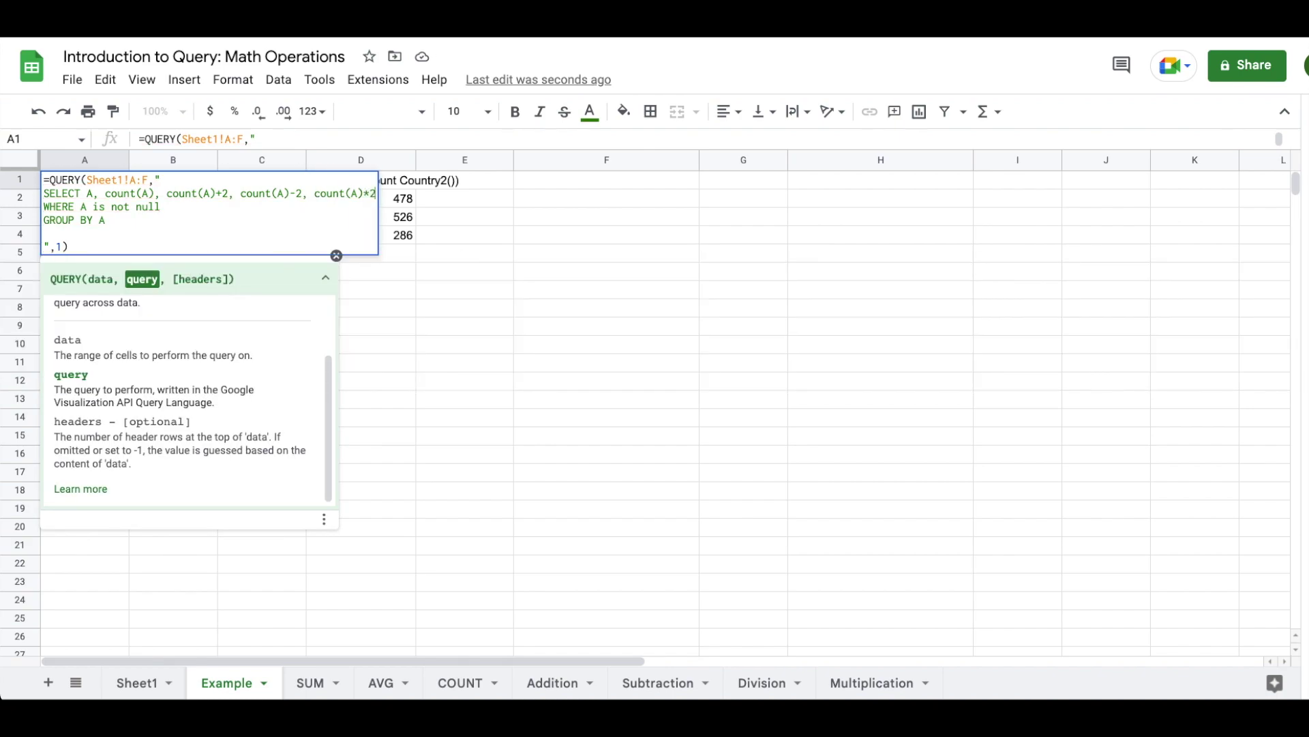
{"action": "key", "text": "Return"}
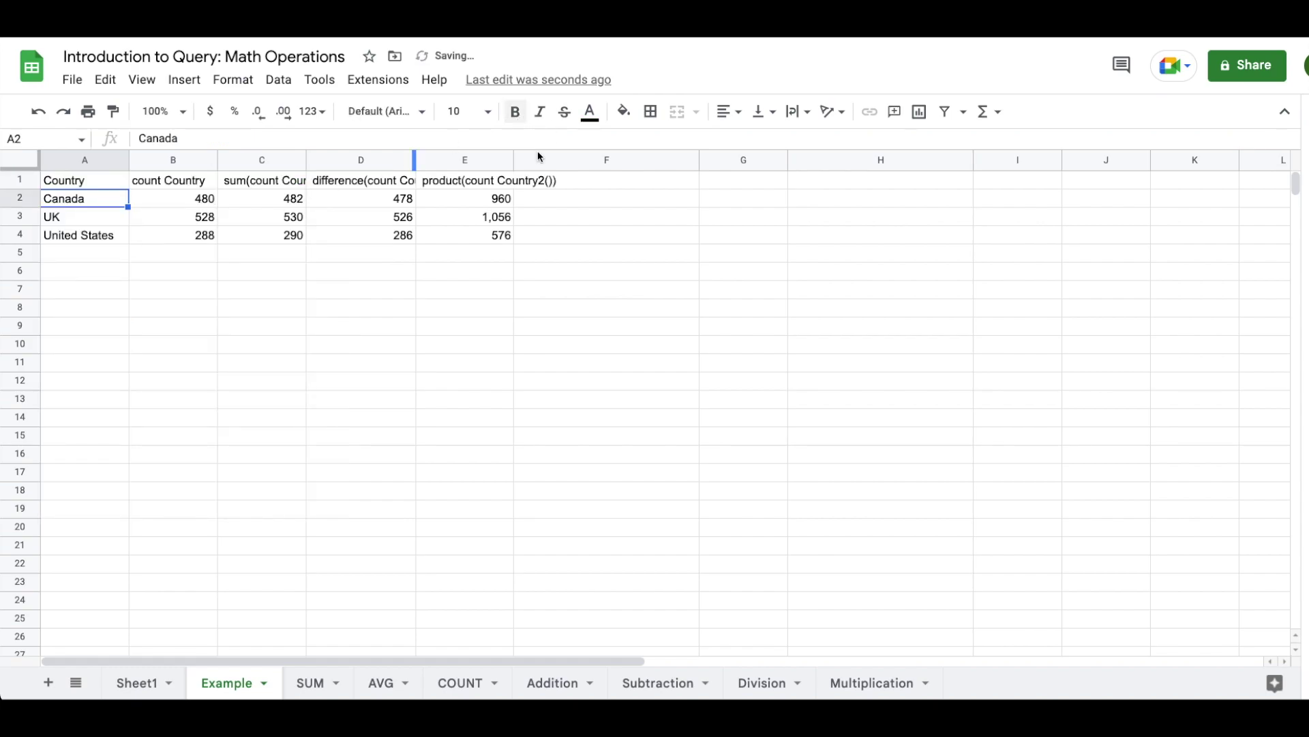
Step: Append ', count(A)/2' to the SELECT line for a halved-count column
{"action": "left_click", "coordinate": [85, 183]}
{"action": "double_click", "coordinate": [85, 183]}
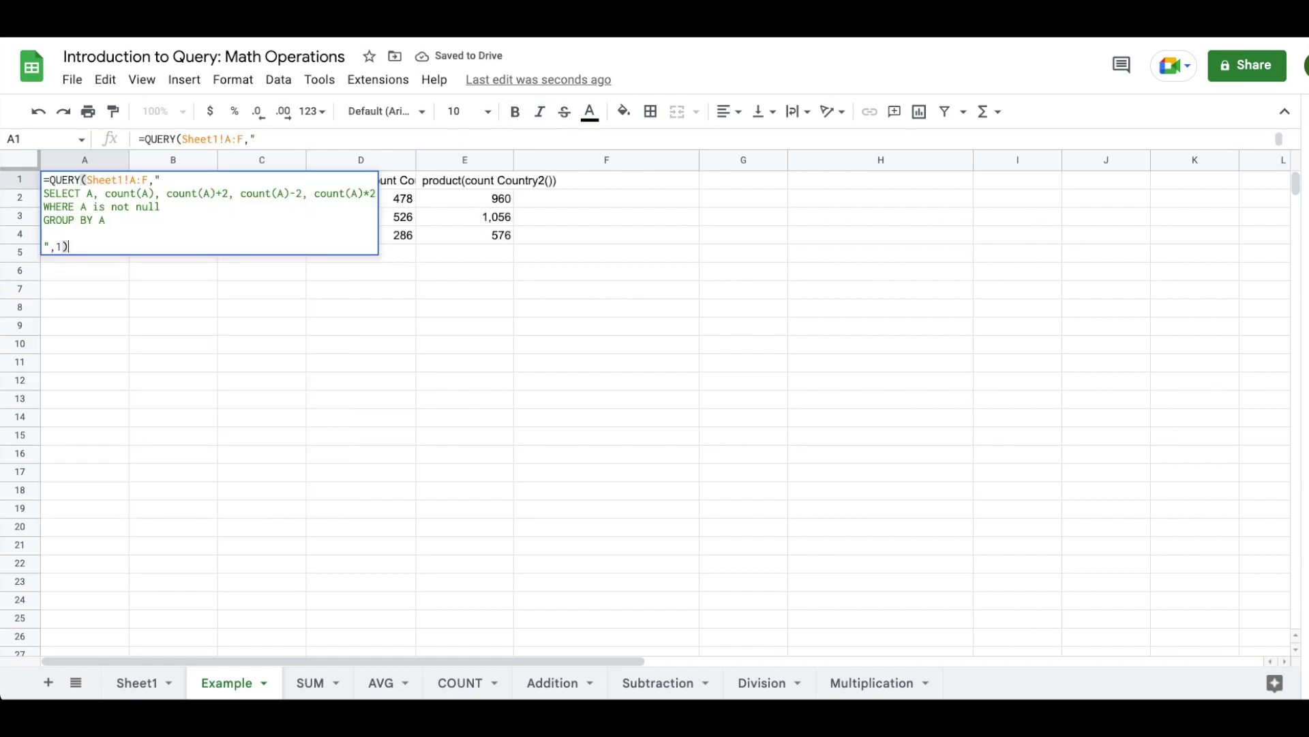
{"action": "left_click", "coordinate": [375, 194]}
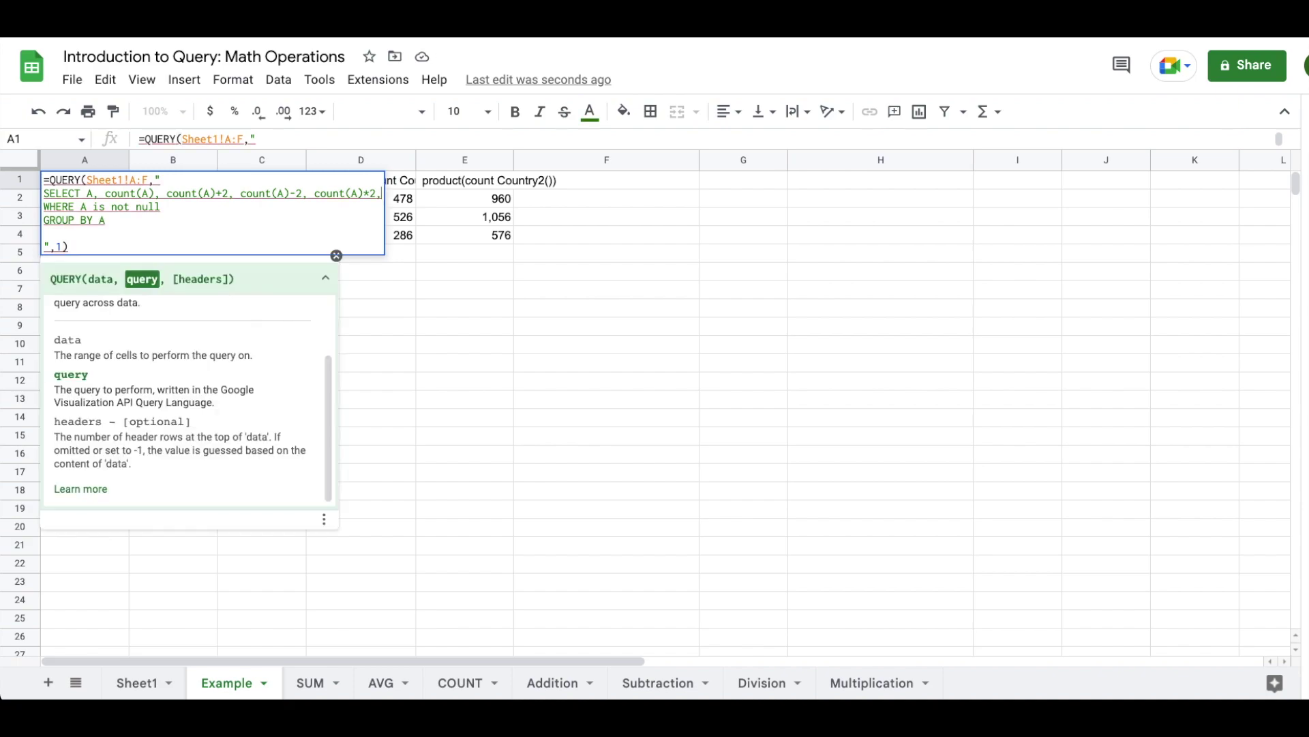
{"action": "type", "text": ", count("}
{"action": "type", "text": "A)/2"}
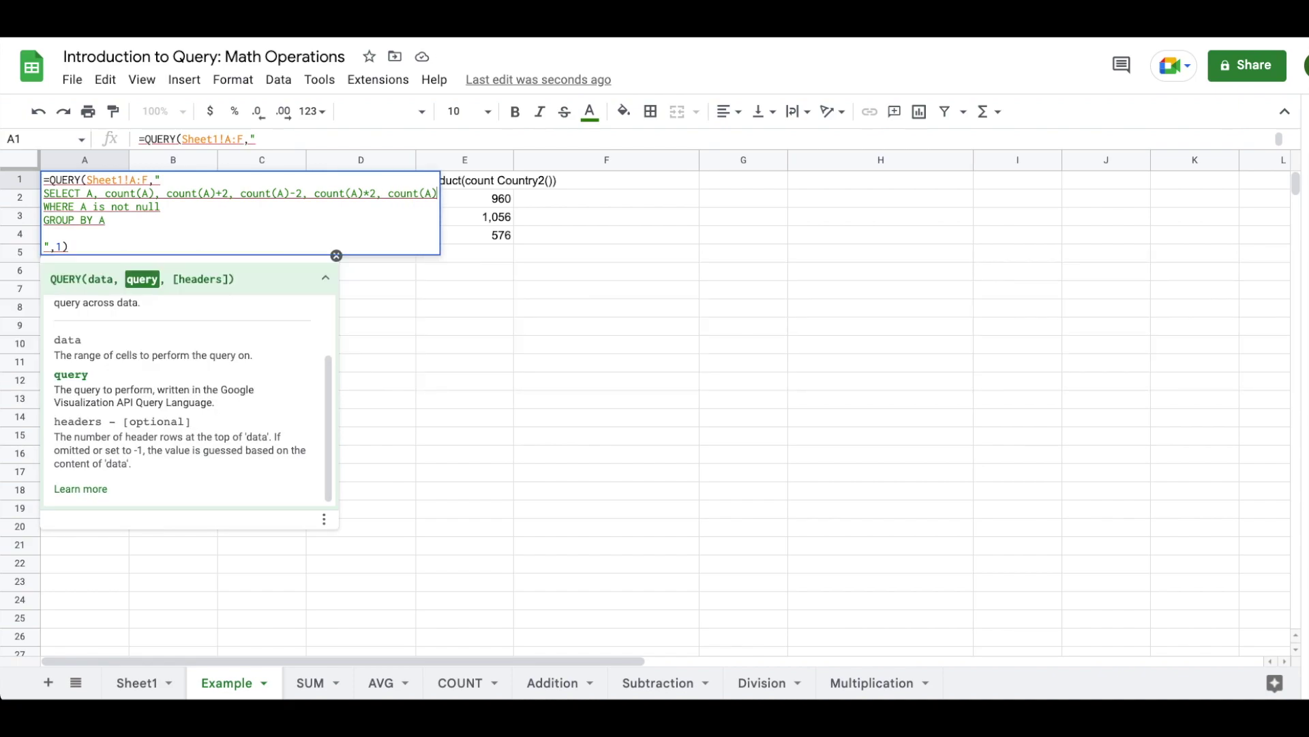
{"action": "key", "text": "Return"}
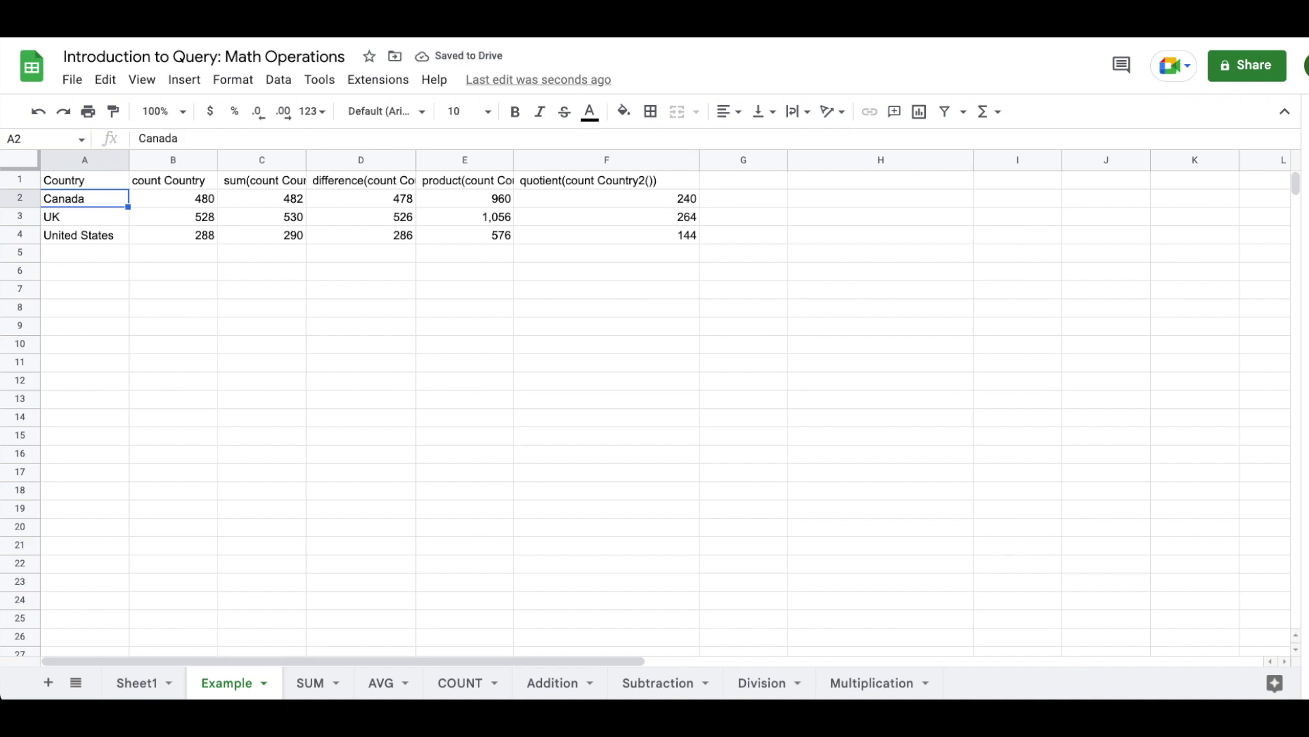
Step: Append ', sum(D)' to the SELECT line for the sum Value 1 totals
{"action": "left_click", "coordinate": [85, 179]}
{"action": "key", "text": "Return"}
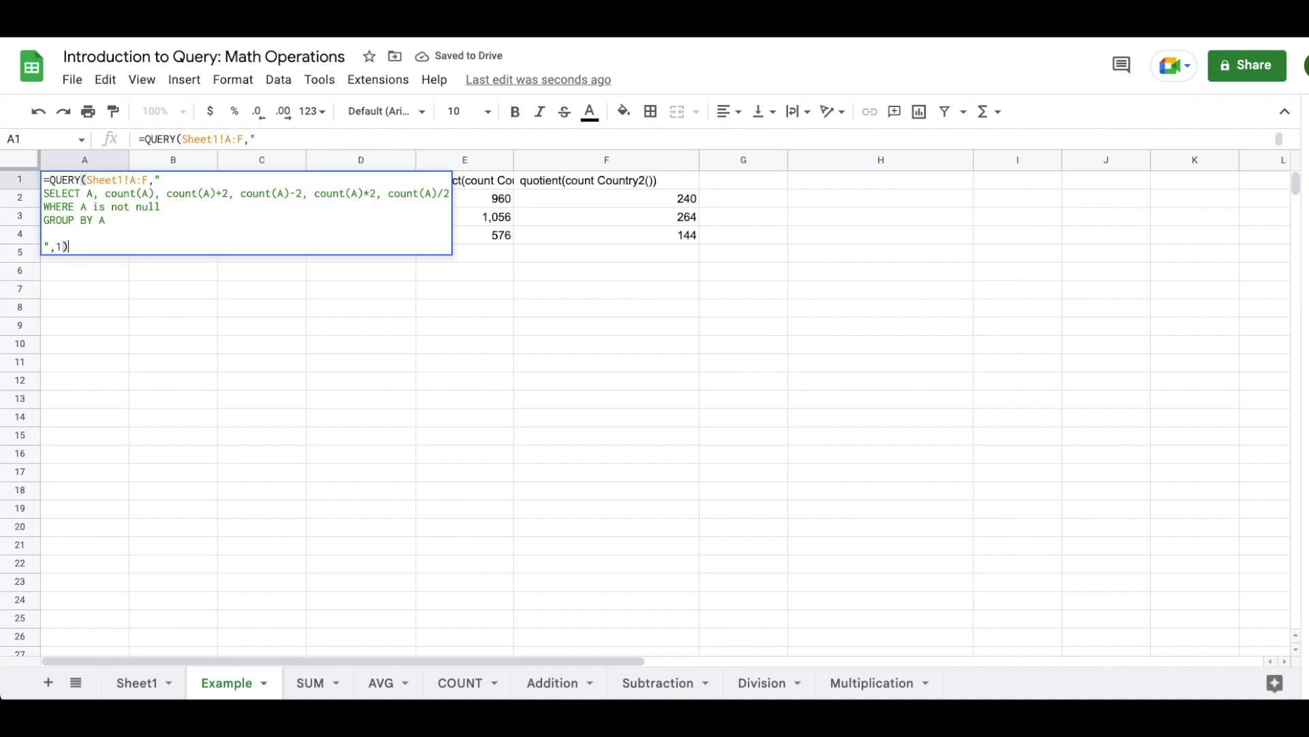
{"action": "left_click", "coordinate": [450, 195]}
{"action": "type", "text": ", sum(D)"}
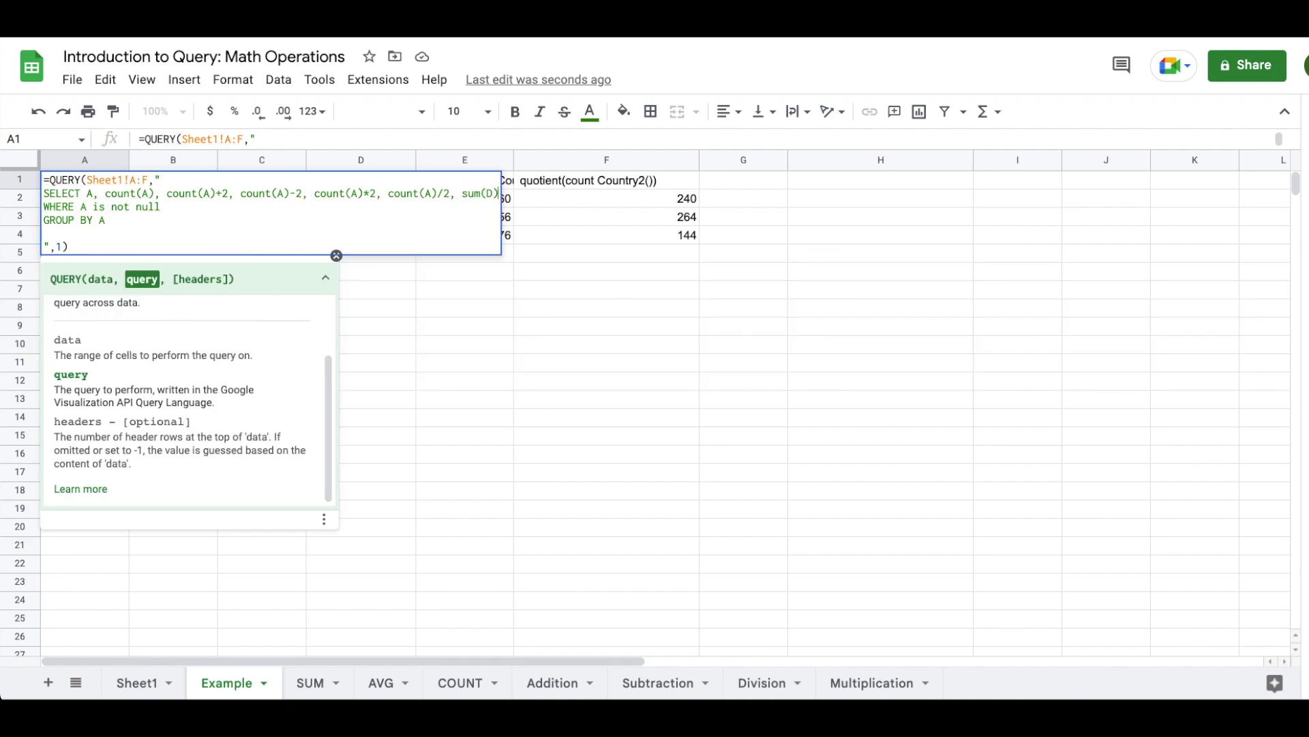
{"action": "key", "text": "Return"}
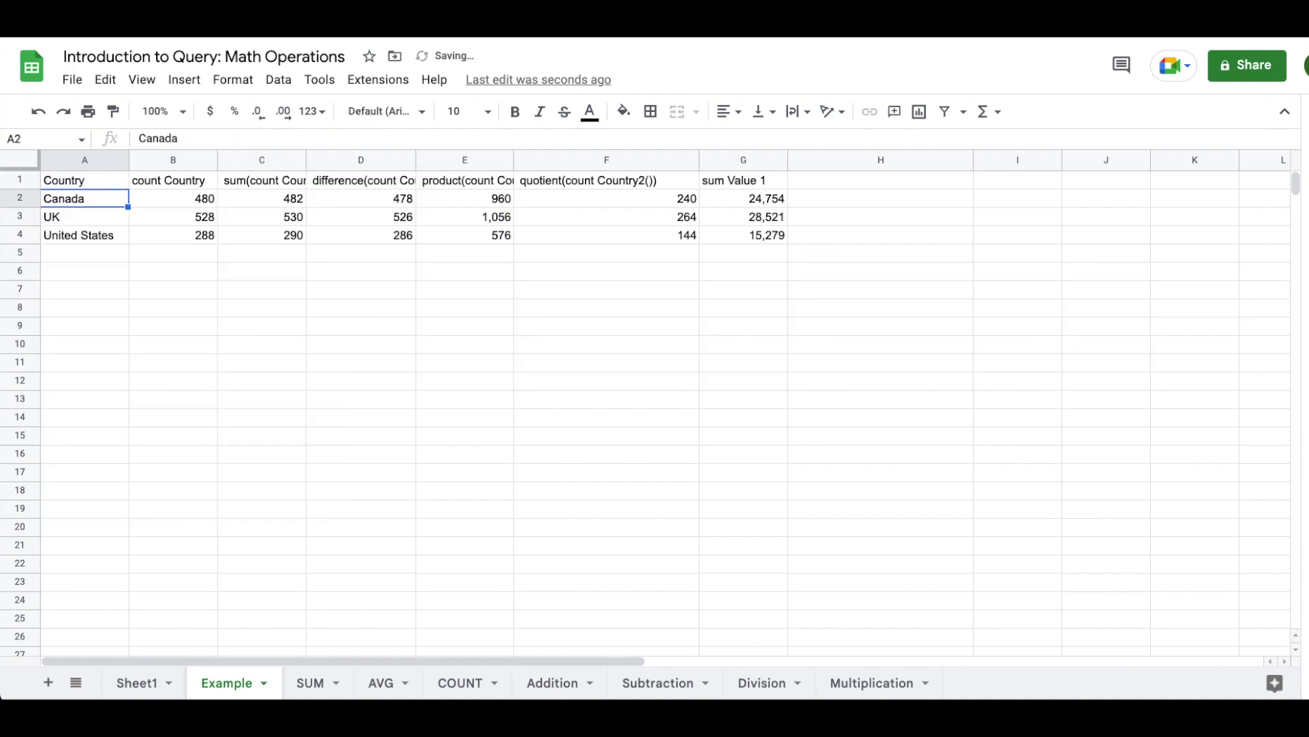
{"action": "left_click", "coordinate": [83, 181]}
Step: Move the trailing sum(D) term to just after count(A)+2 in the SELECT list
{"action": "key", "text": "Return"}
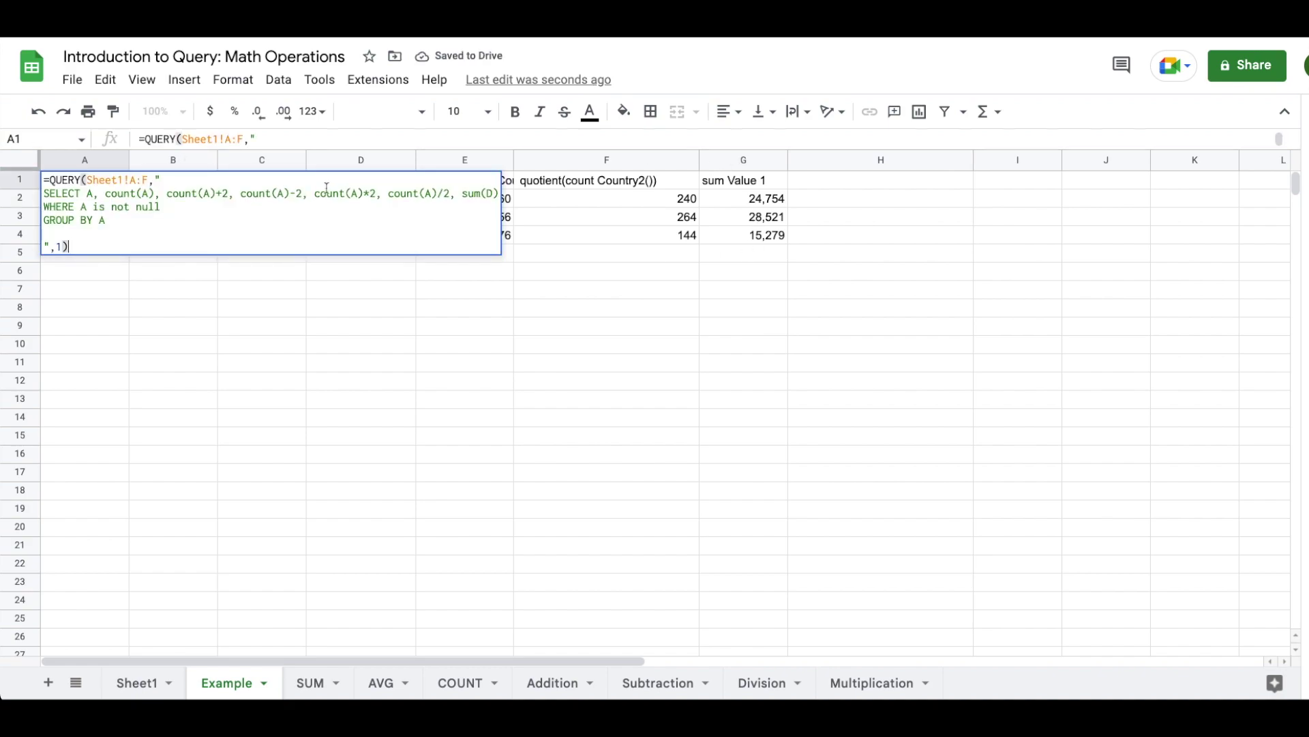
{"action": "left_click", "coordinate": [450, 194]}
{"action": "key", "text": "shift+End"}
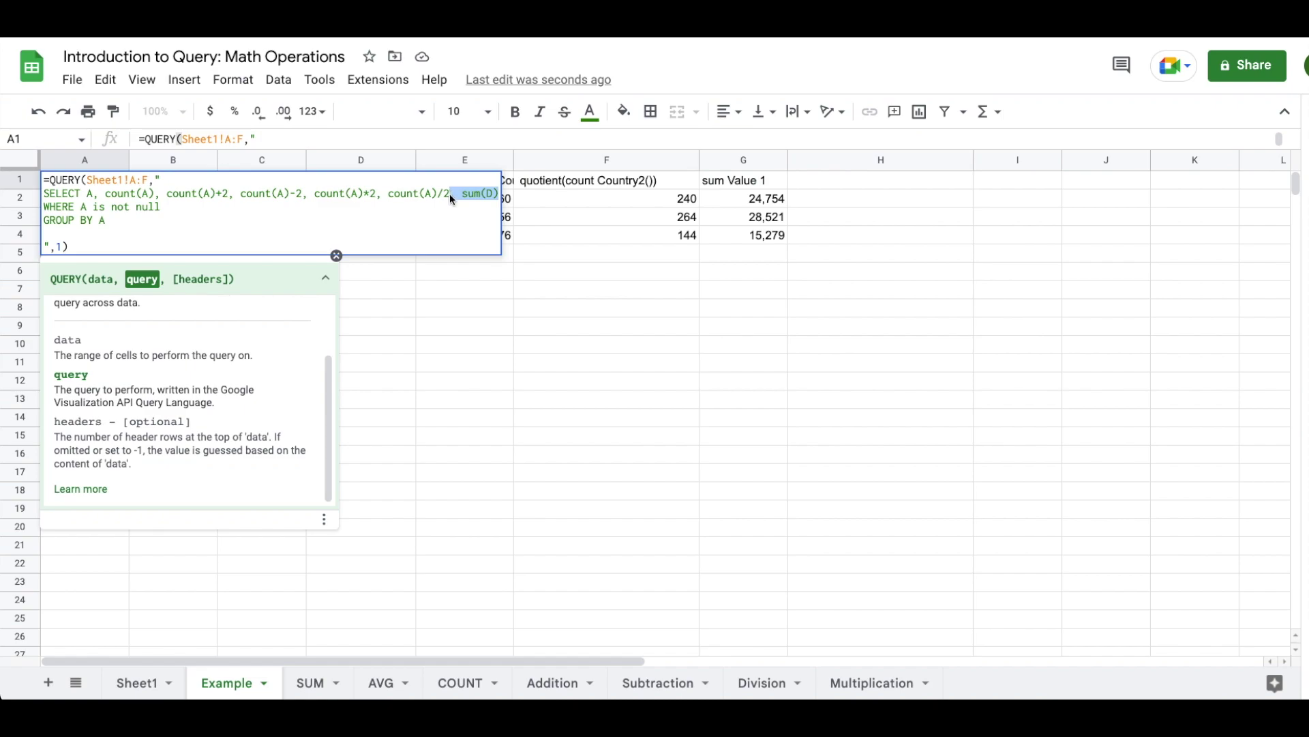
{"action": "key", "text": "BackSpace"}
{"action": "key", "text": "ctrl+Left"}
{"action": "key", "text": "ctrl+Left"}
{"action": "key", "text": "ctrl+Left"}
{"action": "key", "text": "ctrl+Left"}
{"action": "key", "text": "ctrl+Left"}
{"action": "key", "text": "ctrl+Left"}
{"action": "key", "text": "BackSpace"}
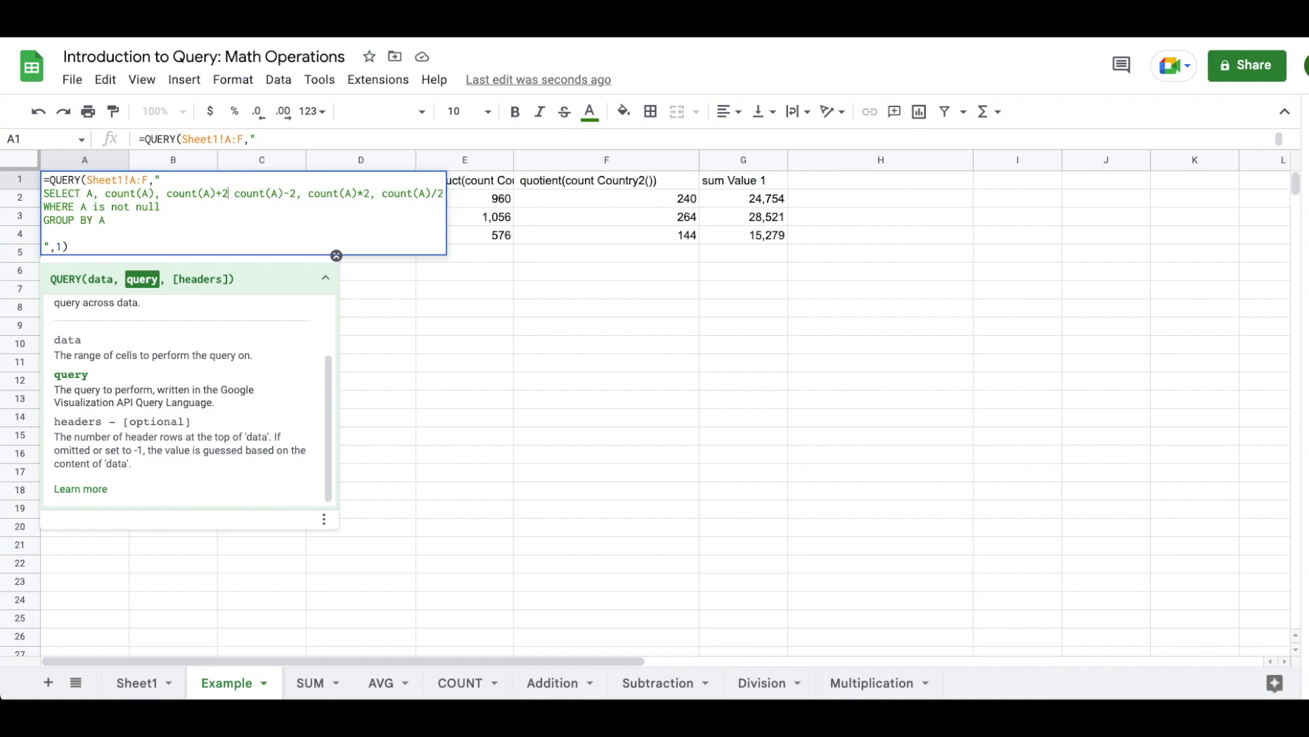
{"action": "key", "text": "Return"}
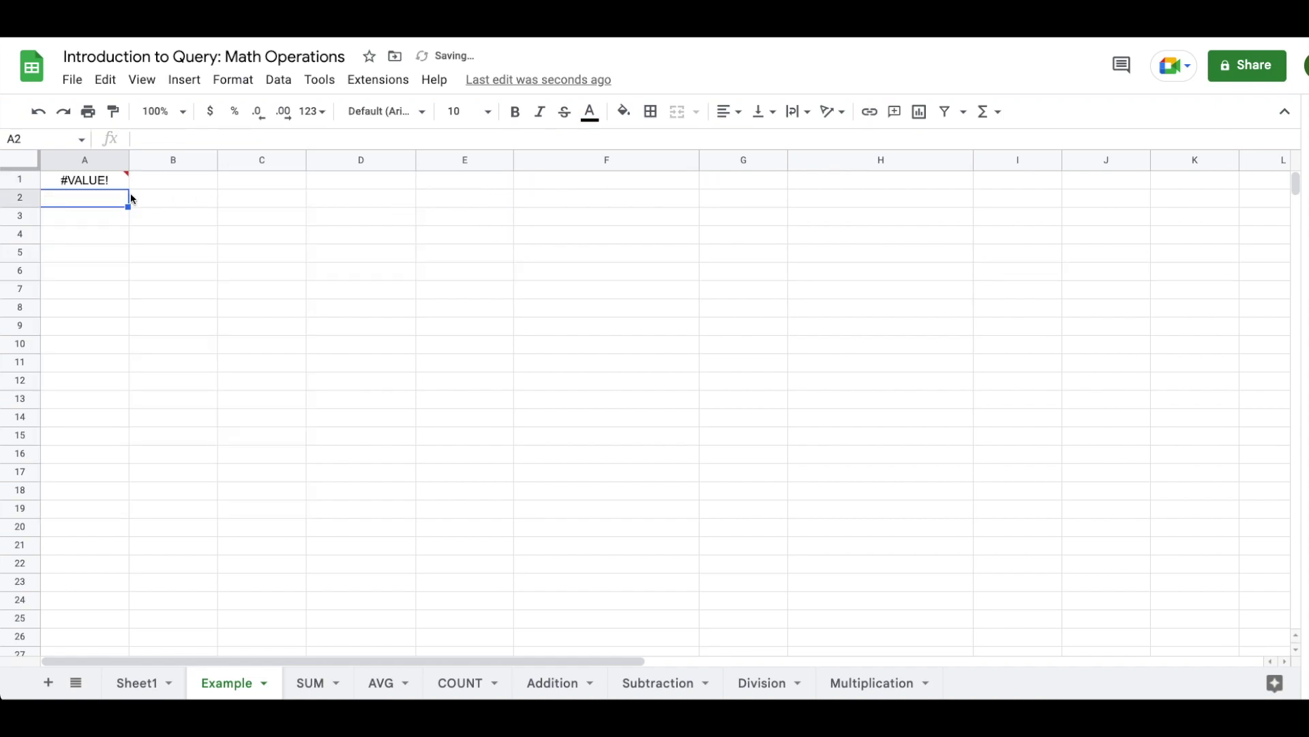
Step: Type ')' after sum(D) in the erroring query and recommit it
{"action": "left_click", "coordinate": [106, 183]}
{"action": "key", "text": "Return"}
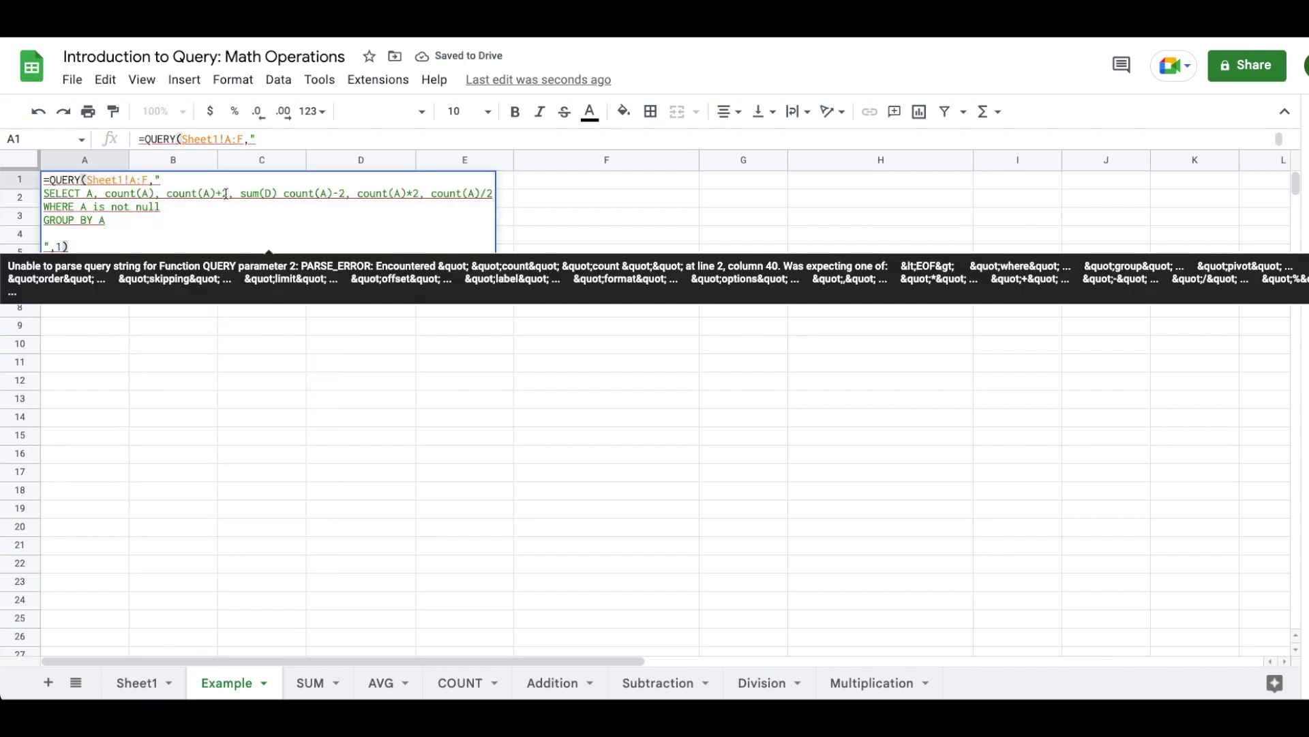
{"action": "left_click", "coordinate": [277, 193]}
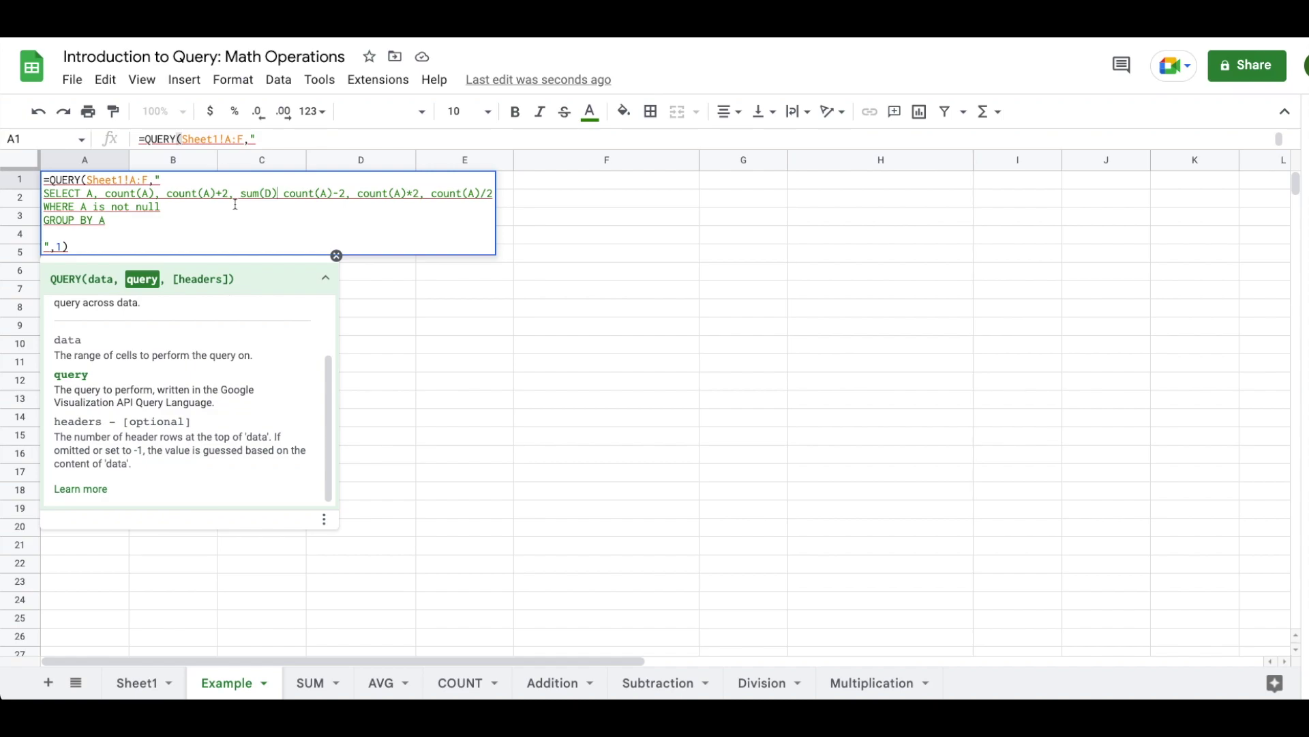
{"action": "mouse_move", "coordinate": [90, 203]}
{"action": "type", "text": ")"}
{"action": "key", "text": "ctrl+Return"}
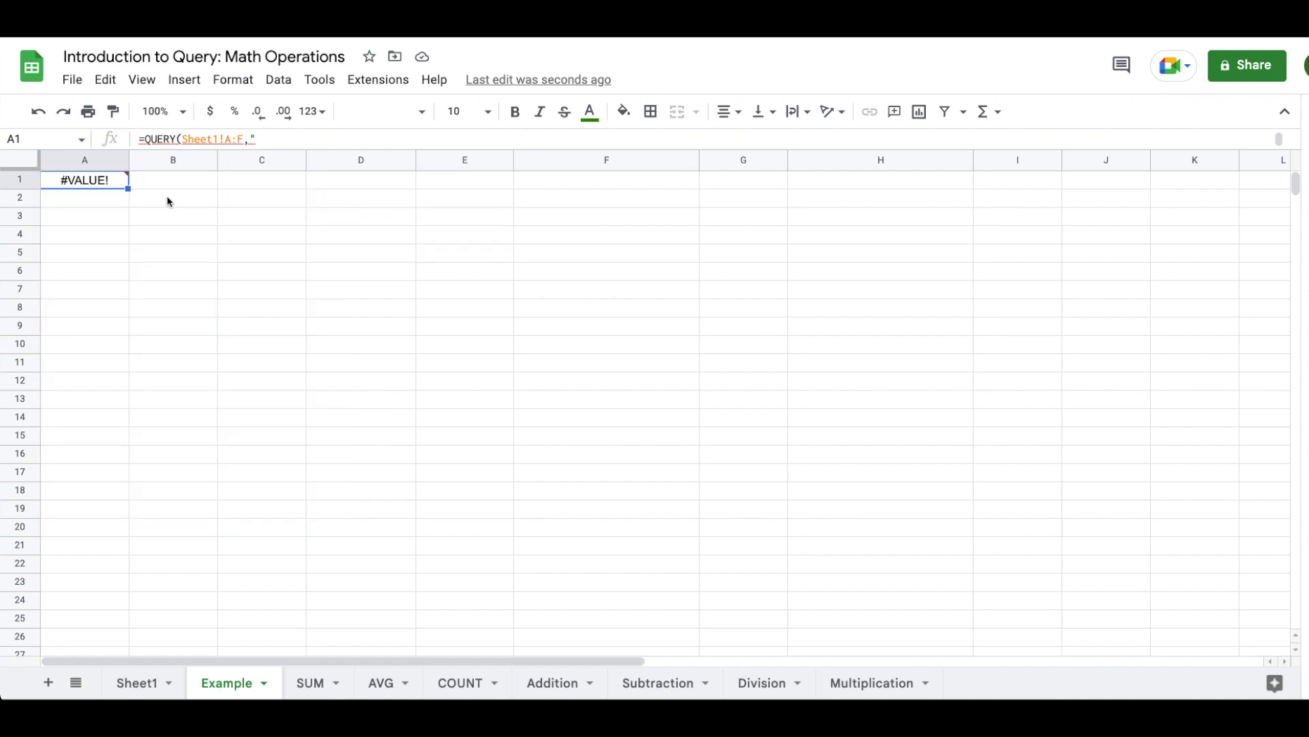
{"action": "double_click", "coordinate": [82, 184]}
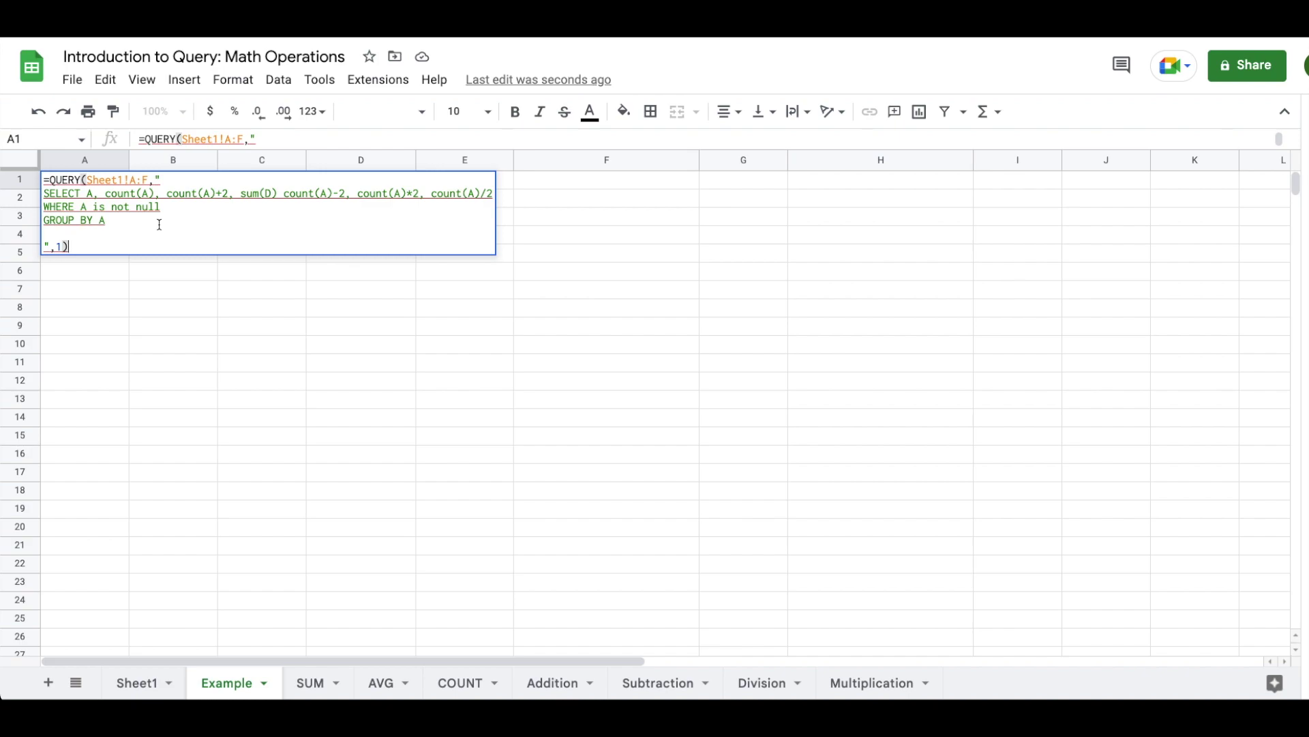
Step: Insert a comma after sum(D) so the query returns sum Value 1 after count+2
{"action": "left_click", "coordinate": [280, 202]}
{"action": "mouse_move", "coordinate": [86, 198]}
{"action": "left_click", "coordinate": [277, 193]}
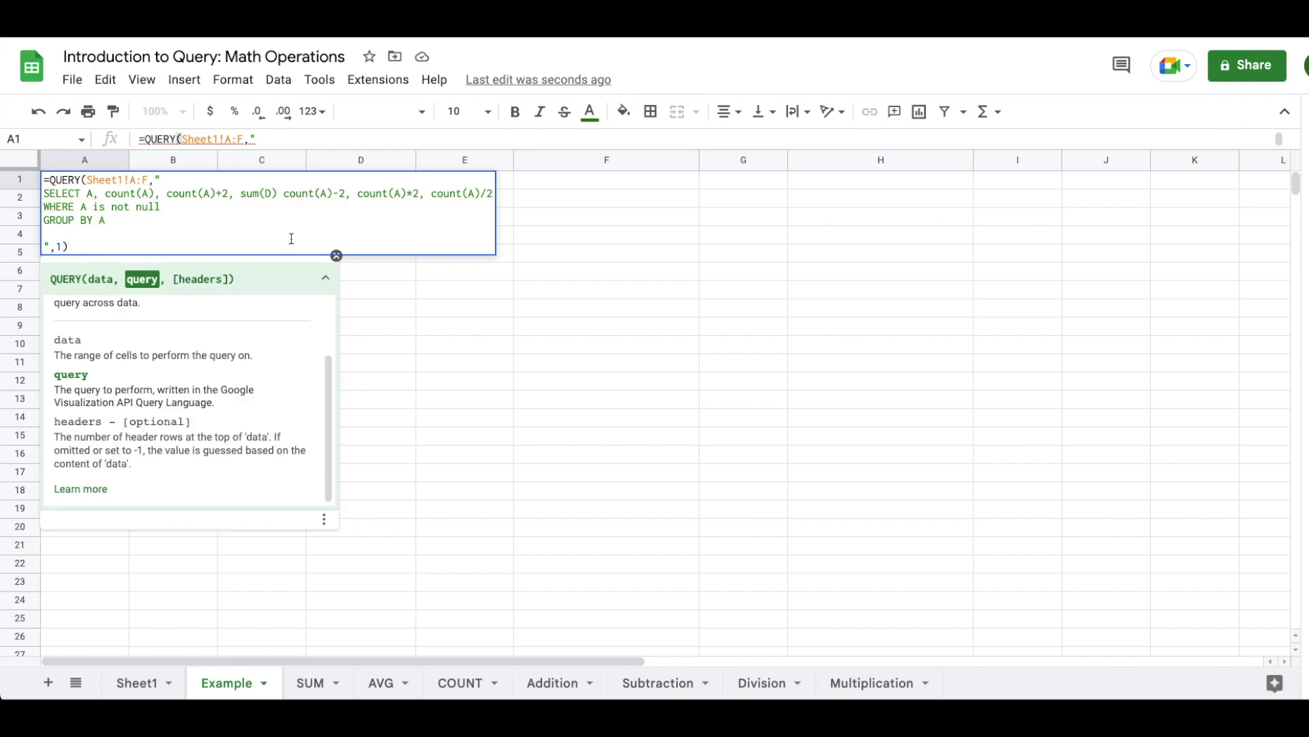
{"action": "type", "text": ","}
{"action": "key", "text": "Return"}
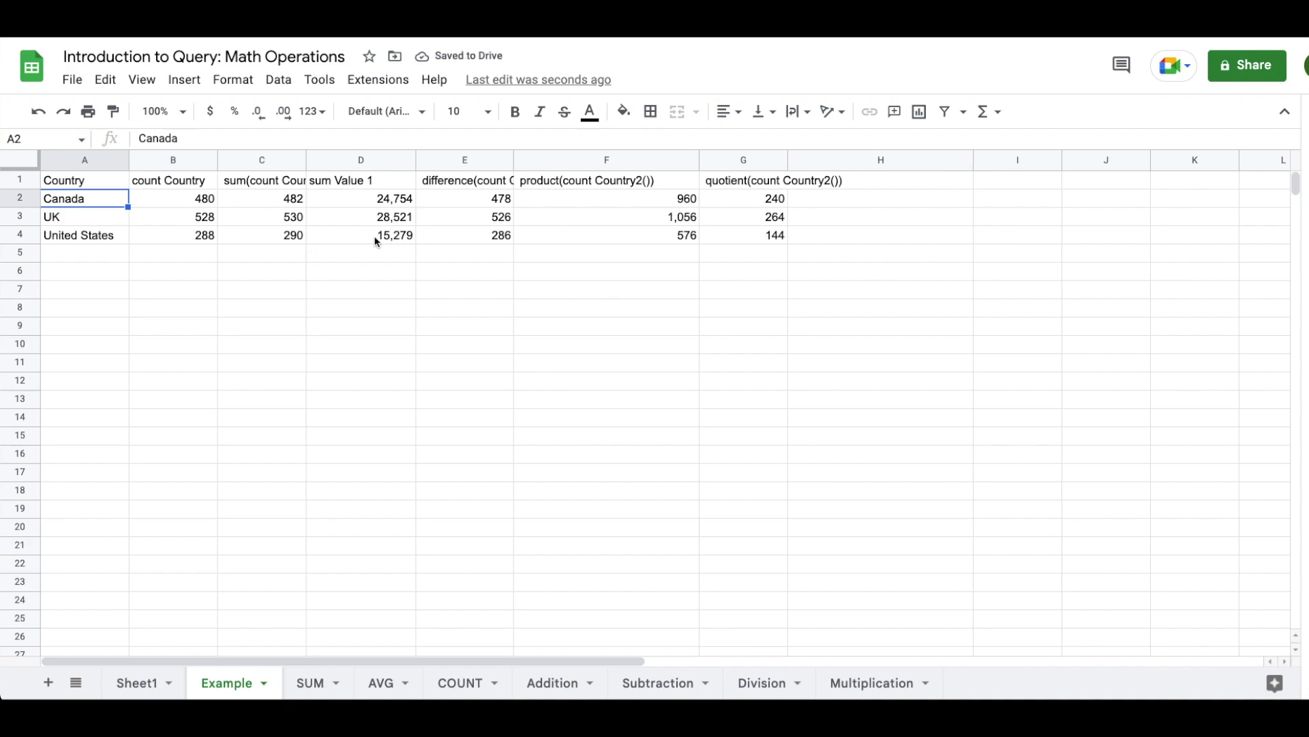
Step: Add ORDER BY count(A)+2 on the query's blank line, copying the expression from SELECT
{"action": "key", "text": "Up"}
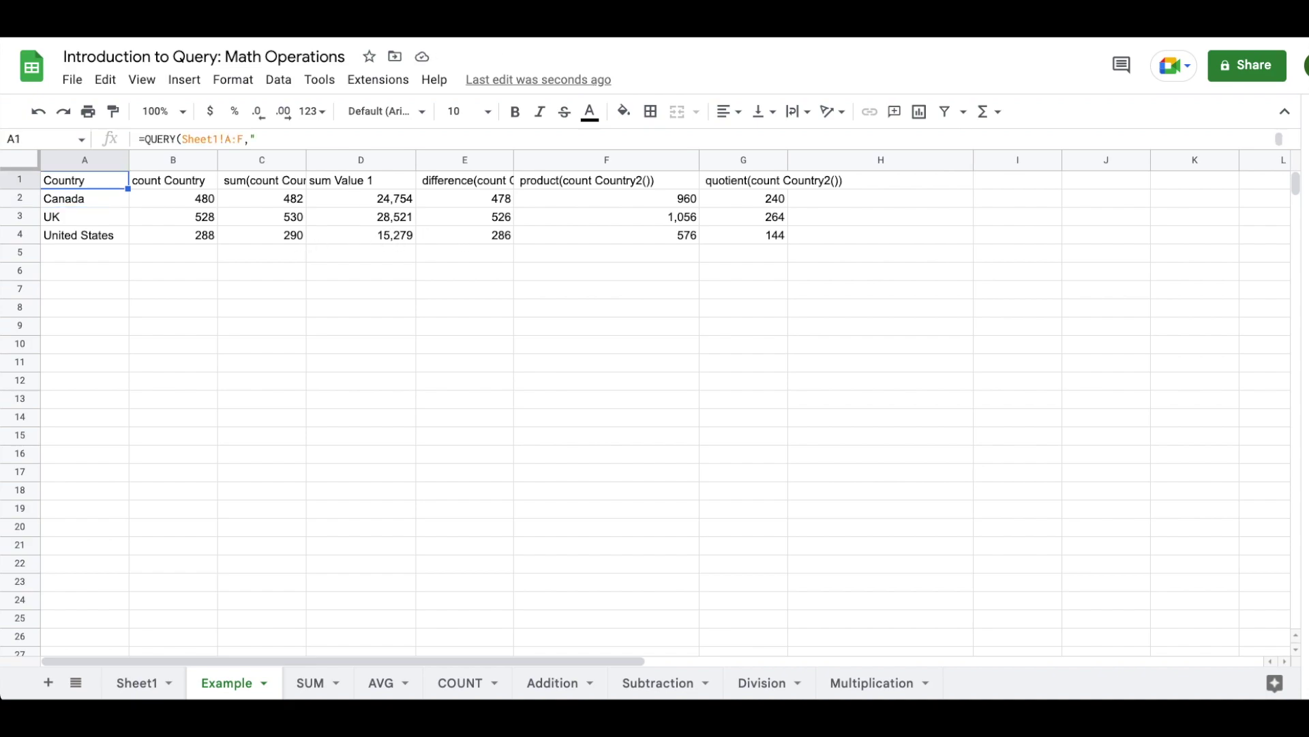
{"action": "key", "text": "Return"}
{"action": "left_click", "coordinate": [90, 230]}
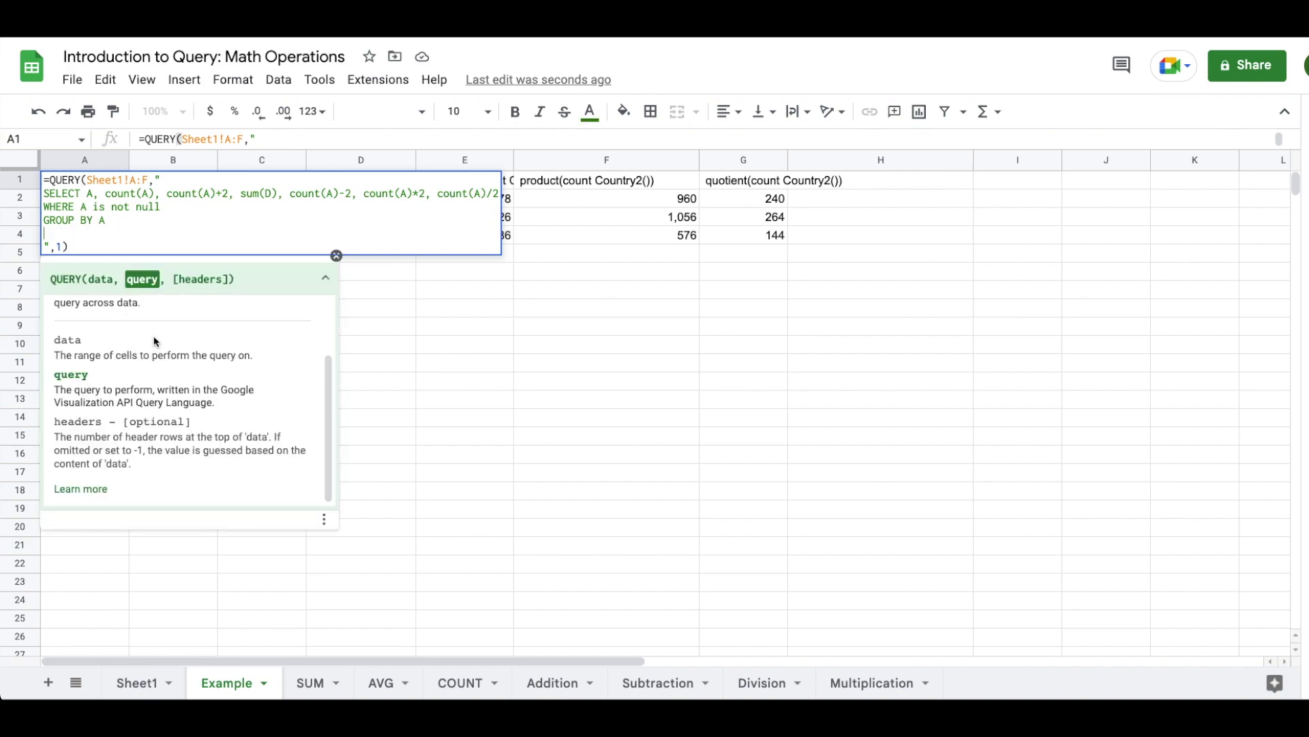
{"action": "type", "text": "ORDER BY"}
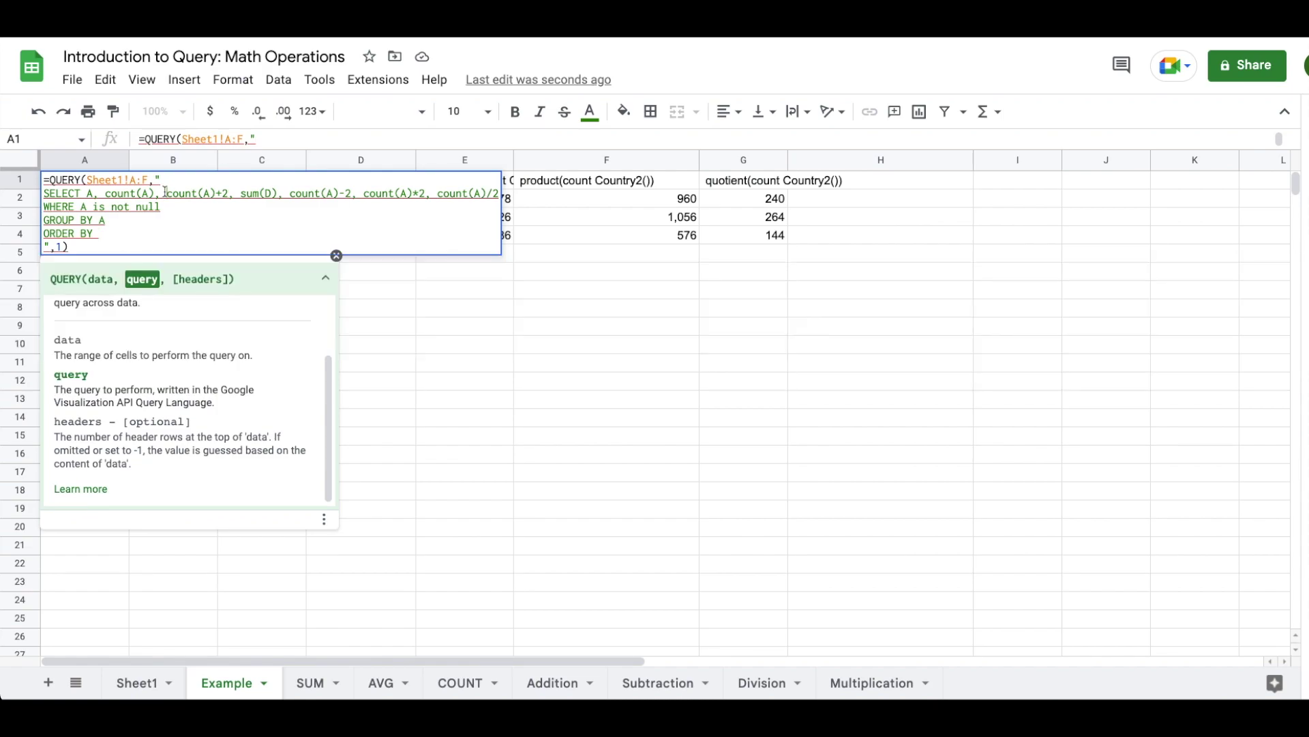
{"action": "left_click_drag", "start_coordinate": [168, 197], "coordinate": [228, 196]}
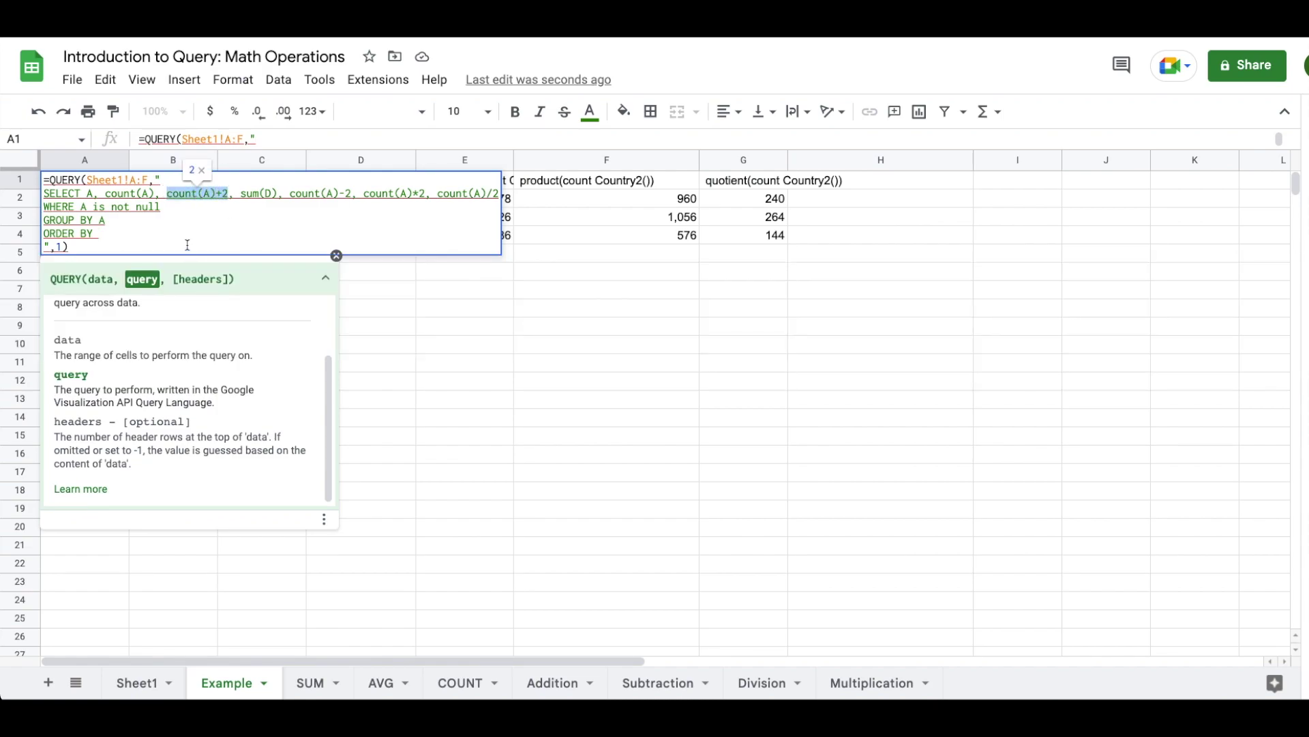
{"action": "key", "text": "ctrl+c"}
{"action": "left_click", "coordinate": [138, 235]}
{"action": "key", "text": "ctrl+v"}
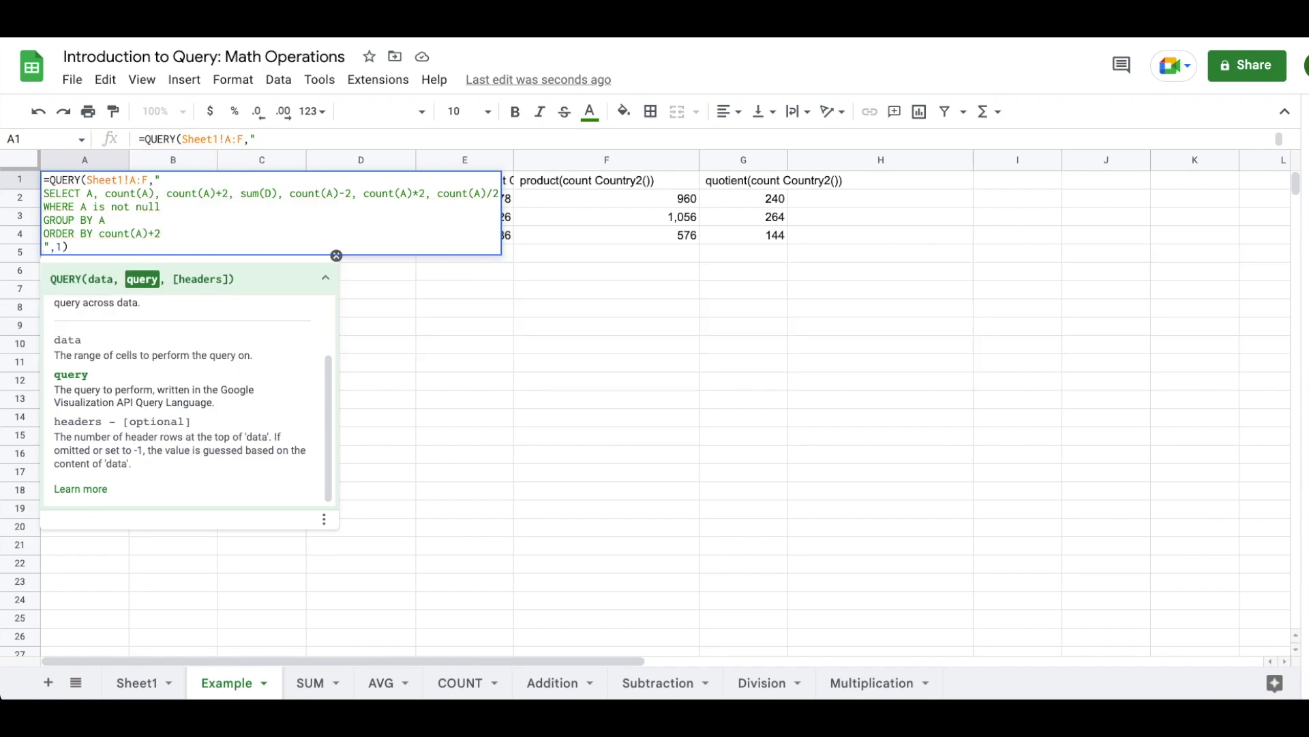
{"action": "key", "text": "Return"}
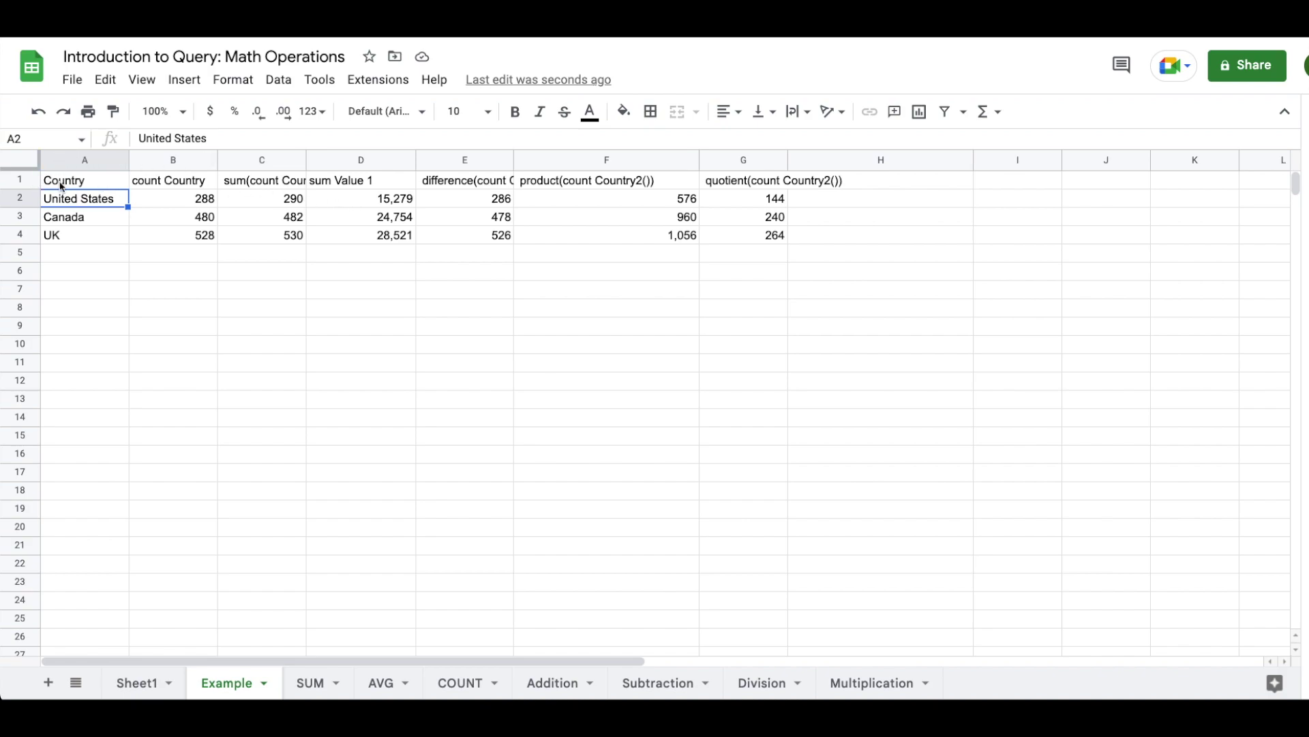
Step: Append desc to the ORDER BY clause so UK sorts first
{"action": "double_click", "coordinate": [36, 180]}
{"action": "left_click", "coordinate": [213, 230]}
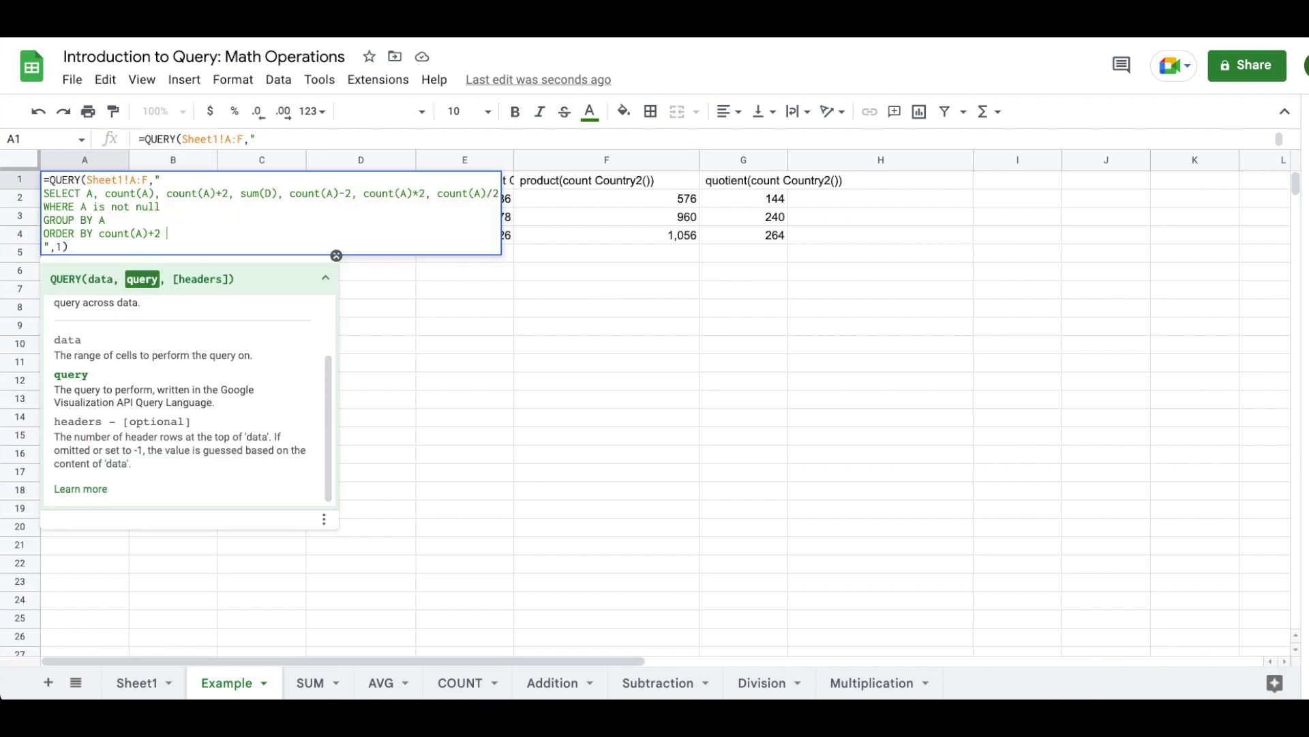
{"action": "type", "text": "desc"}
{"action": "key", "text": "Return"}
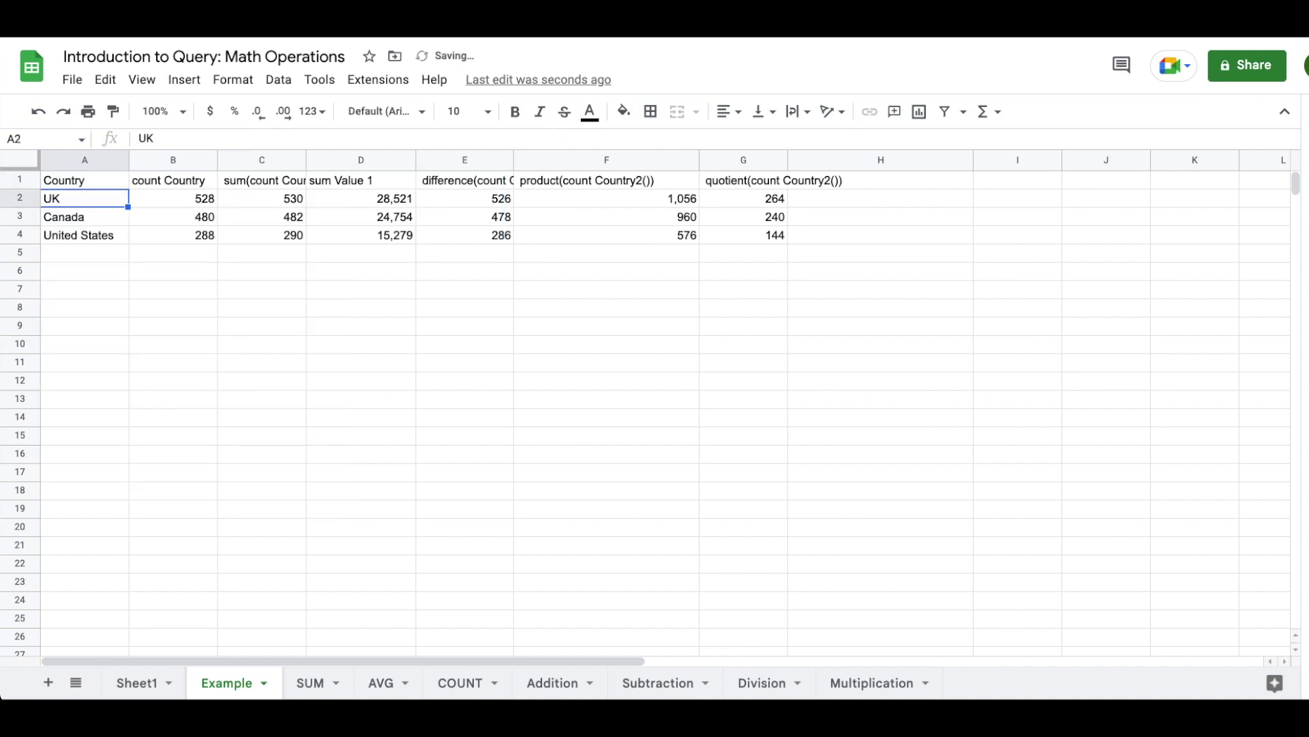
{"action": "left_click", "coordinate": [85, 180]}
{"action": "key", "text": "Return"}
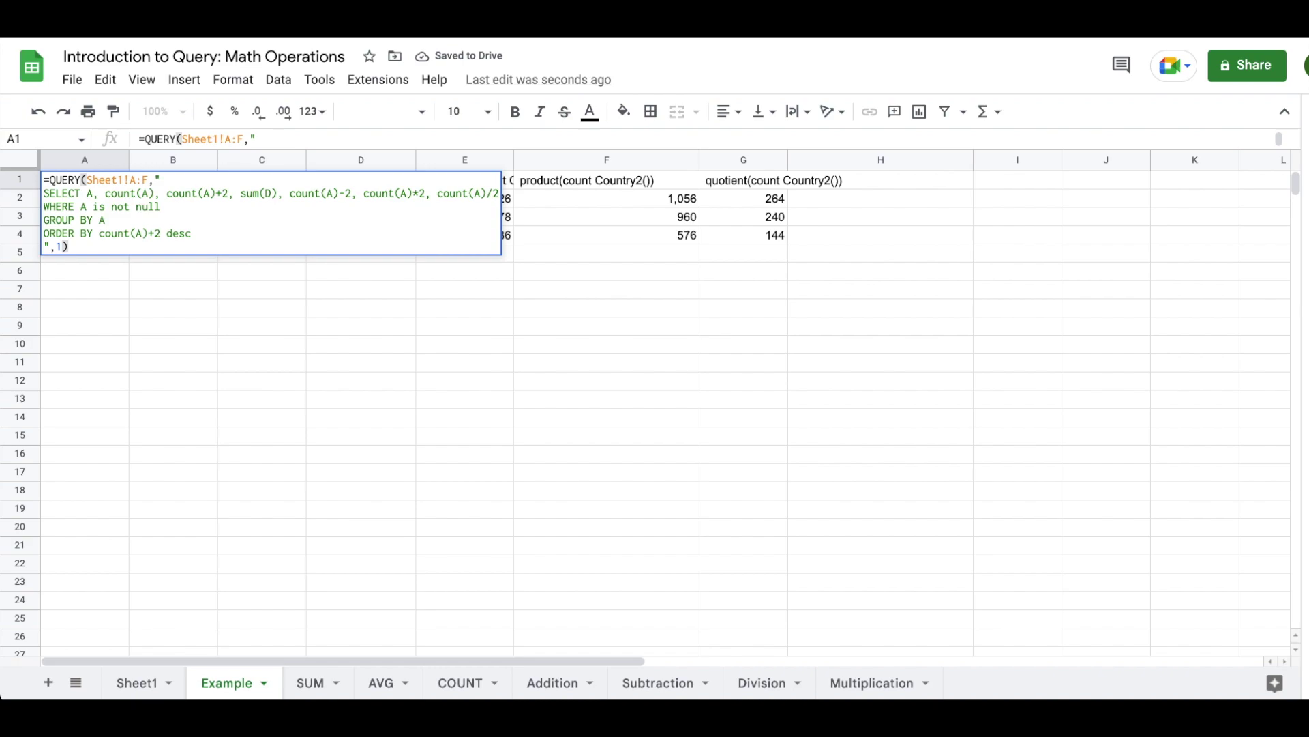